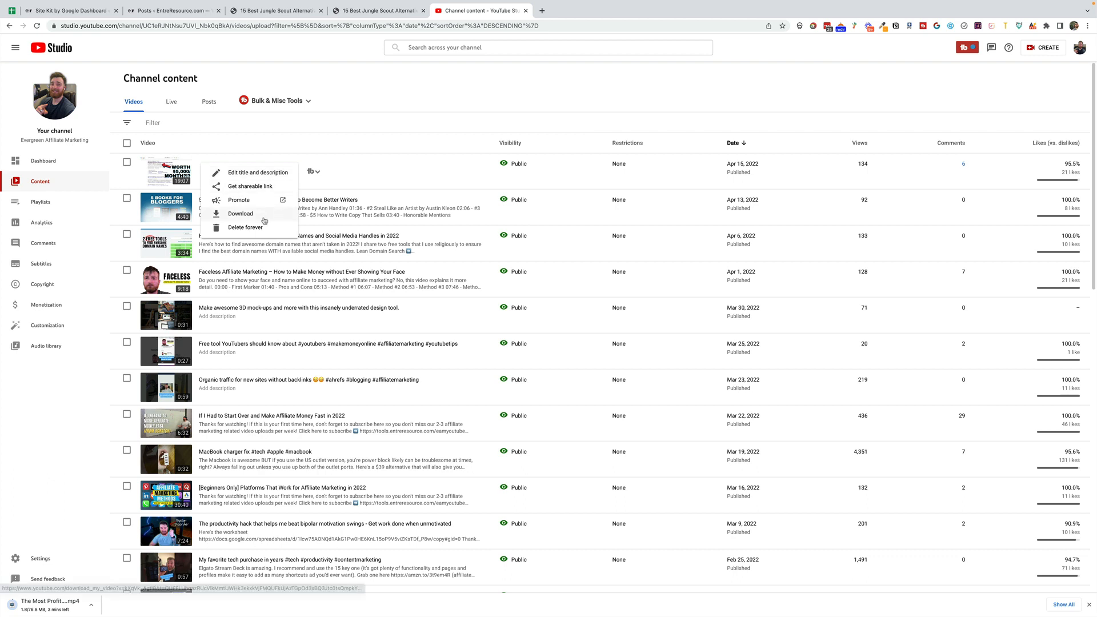
- Open rev.com in a new browser tab and sign in to the account
click(490, 85)
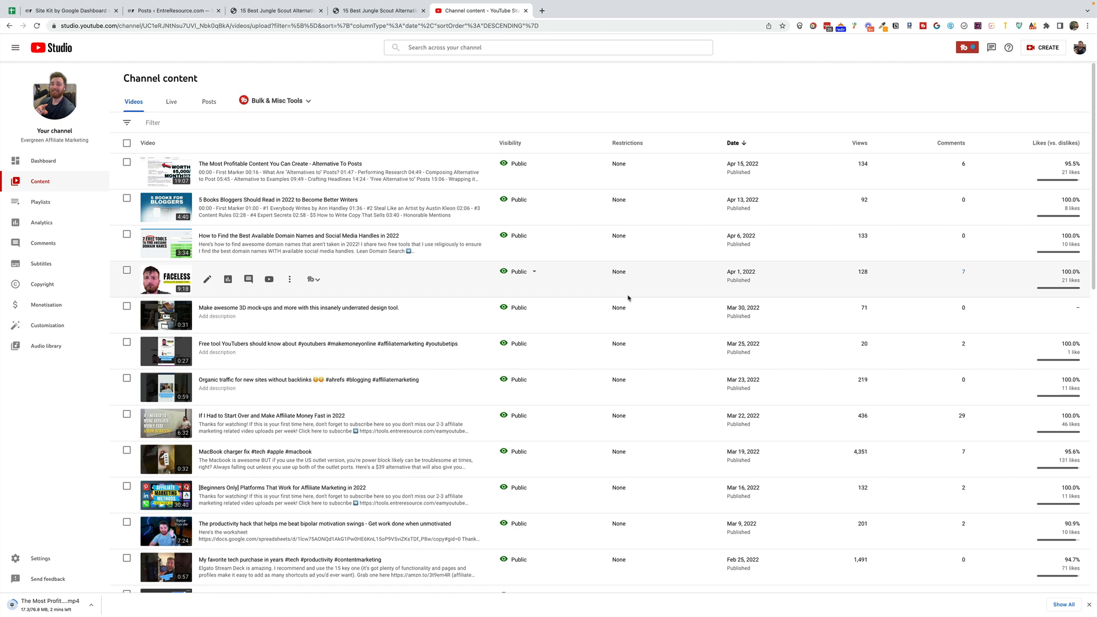
key(super+t)
text(rev.com)
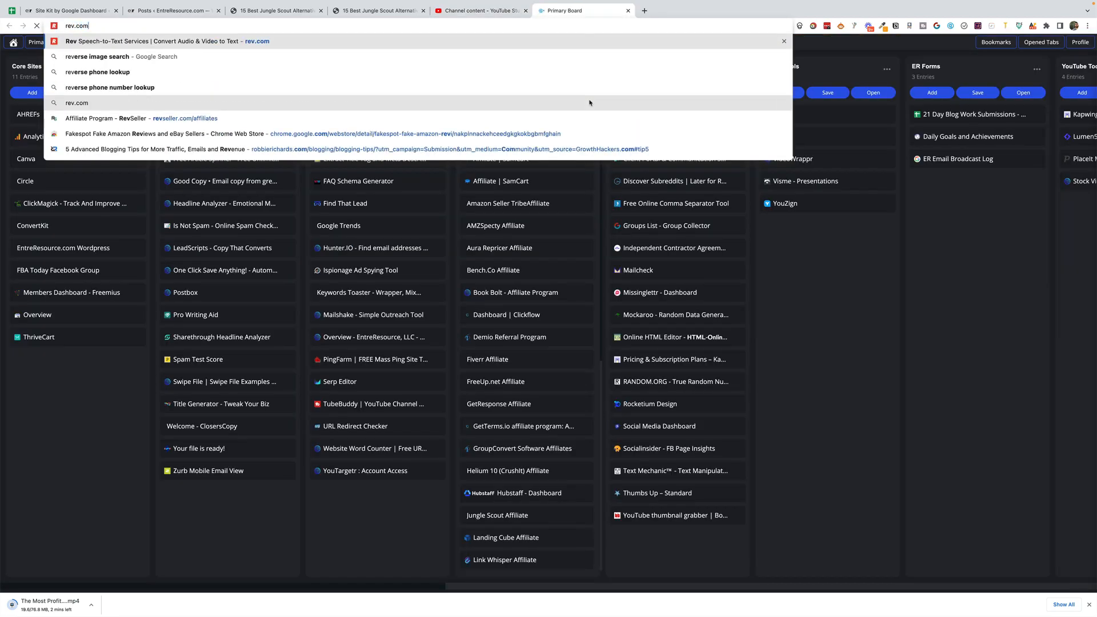
key(Return)
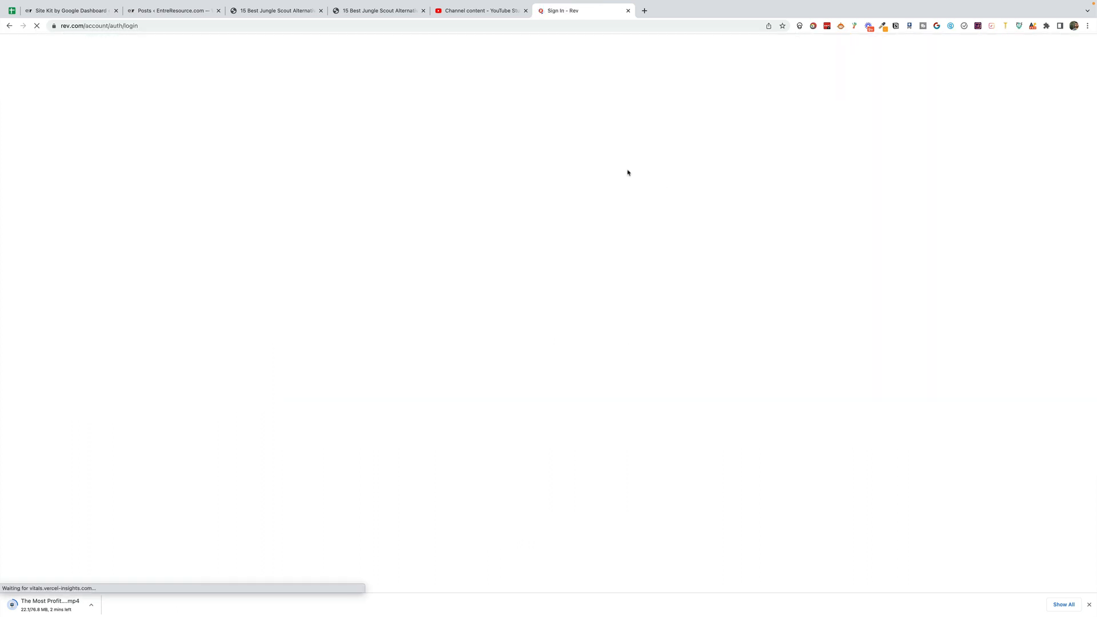
click(383, 159)
click(383, 202)
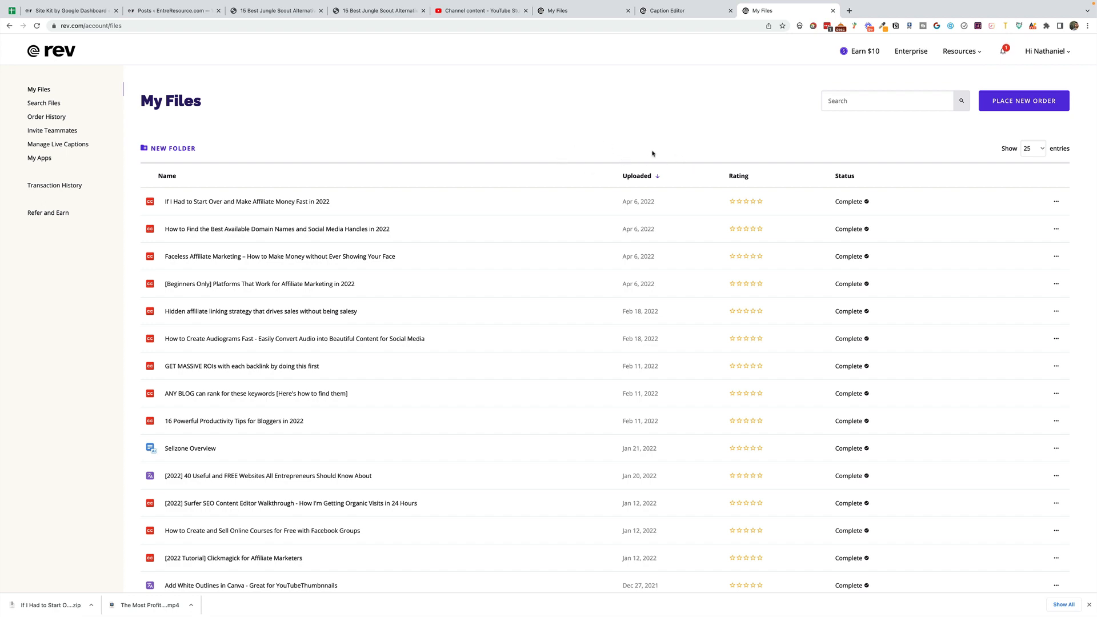
- Build an automated transcription order from the copied video URL with the Human Transcription option, and return to My Files
click(1020, 105)
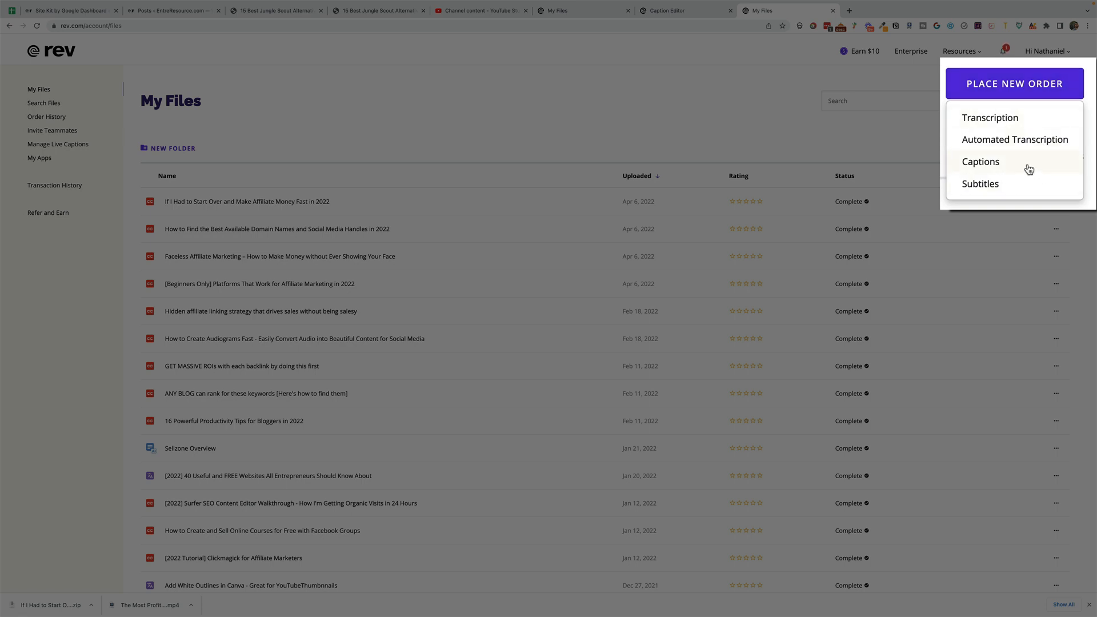
click(1050, 143)
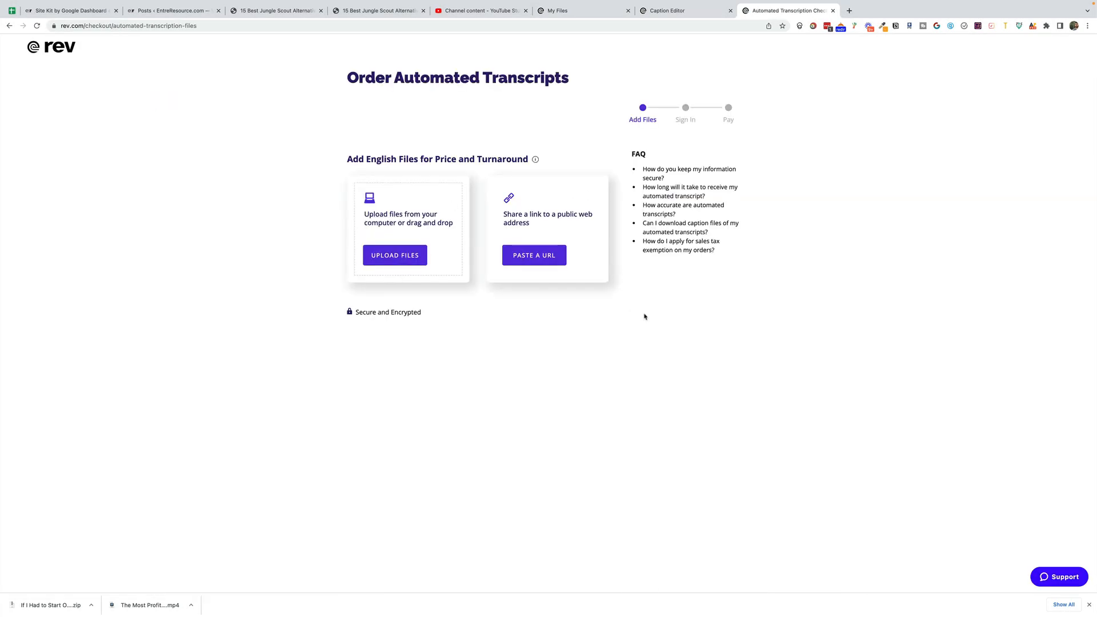
click(535, 257)
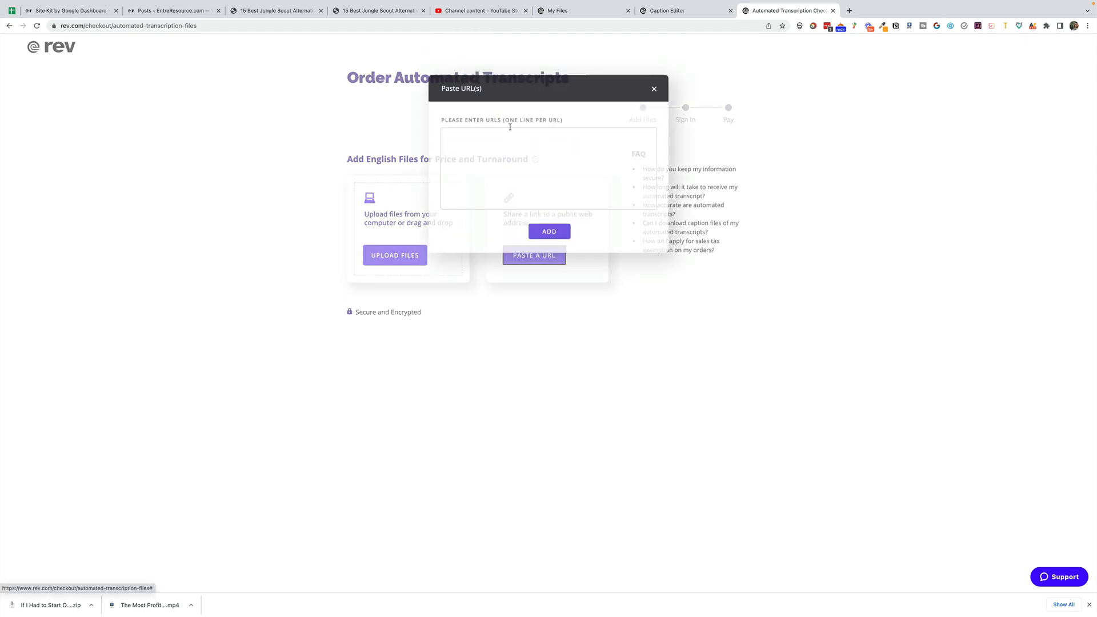
key(super+v)
click(551, 245)
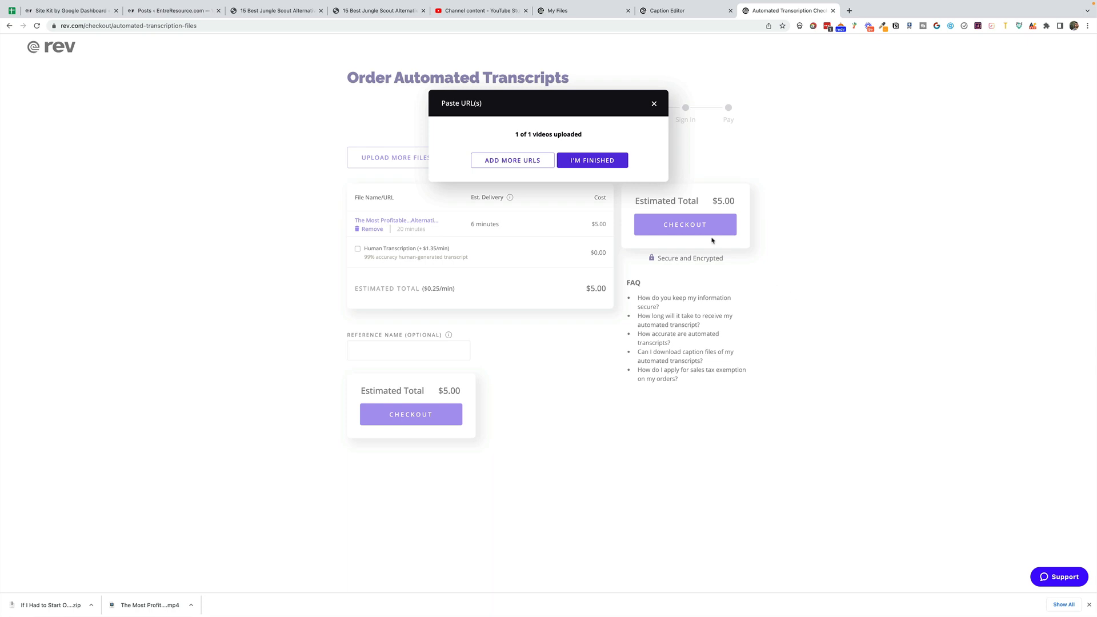
click(597, 161)
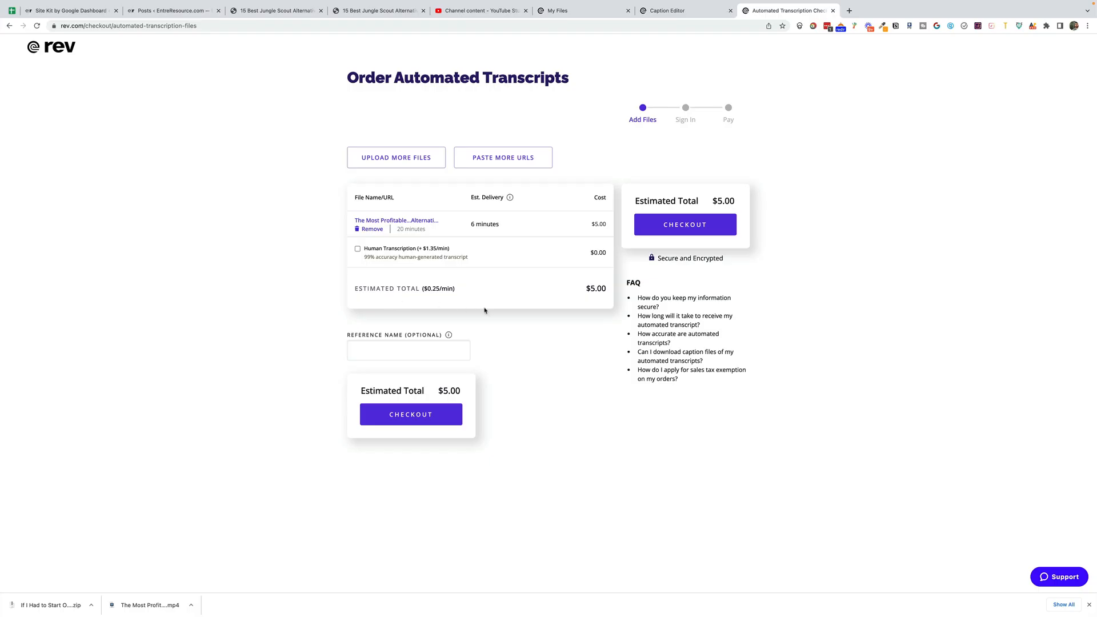
click(358, 249)
click(9, 26)
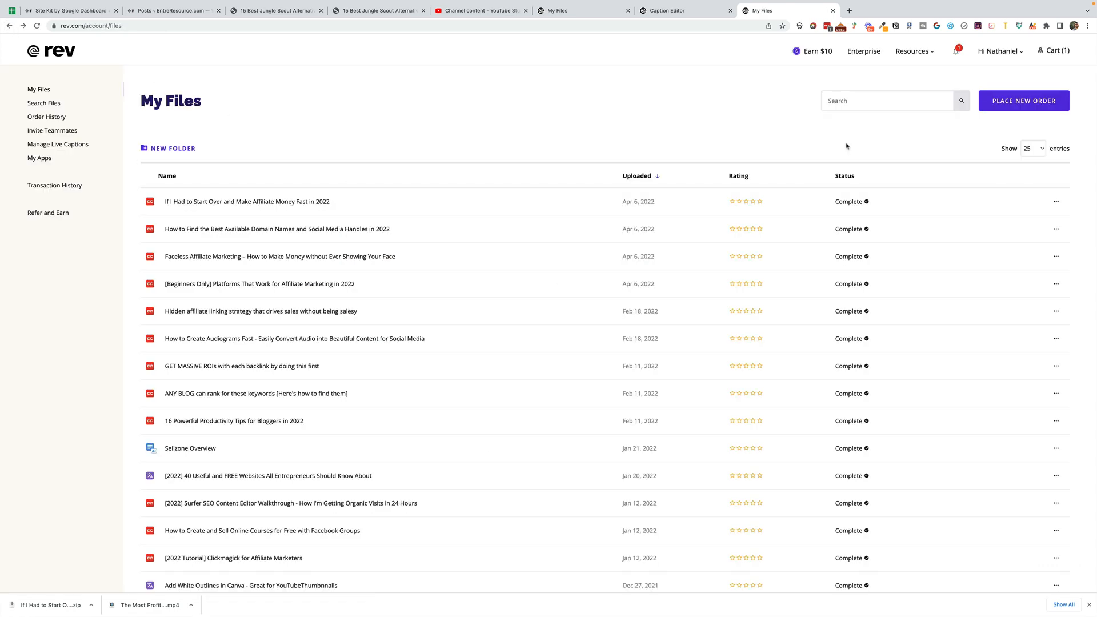
- Start a captions order with the YouTube videos on profitable content and 5 books for bloggers, filtering to videos without a caption file
click(1039, 102)
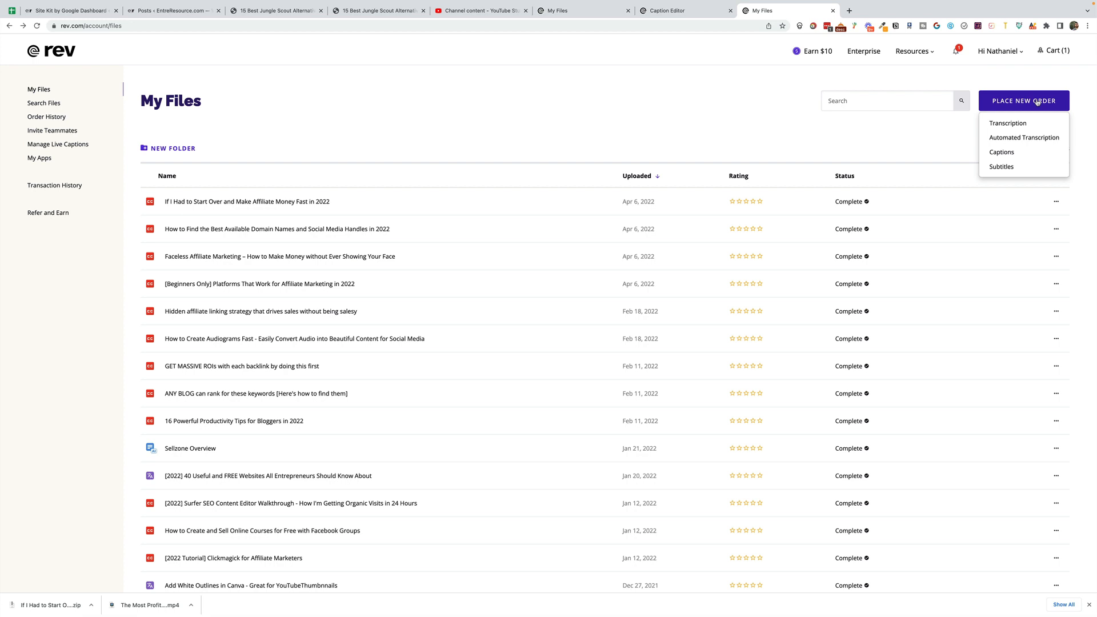
click(1013, 156)
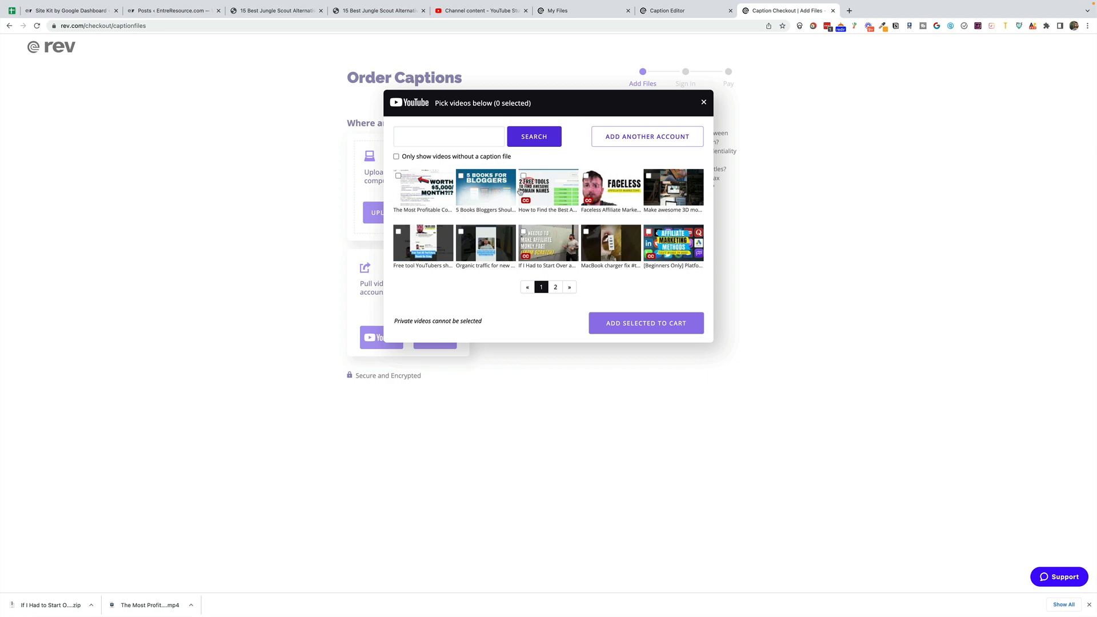
click(396, 157)
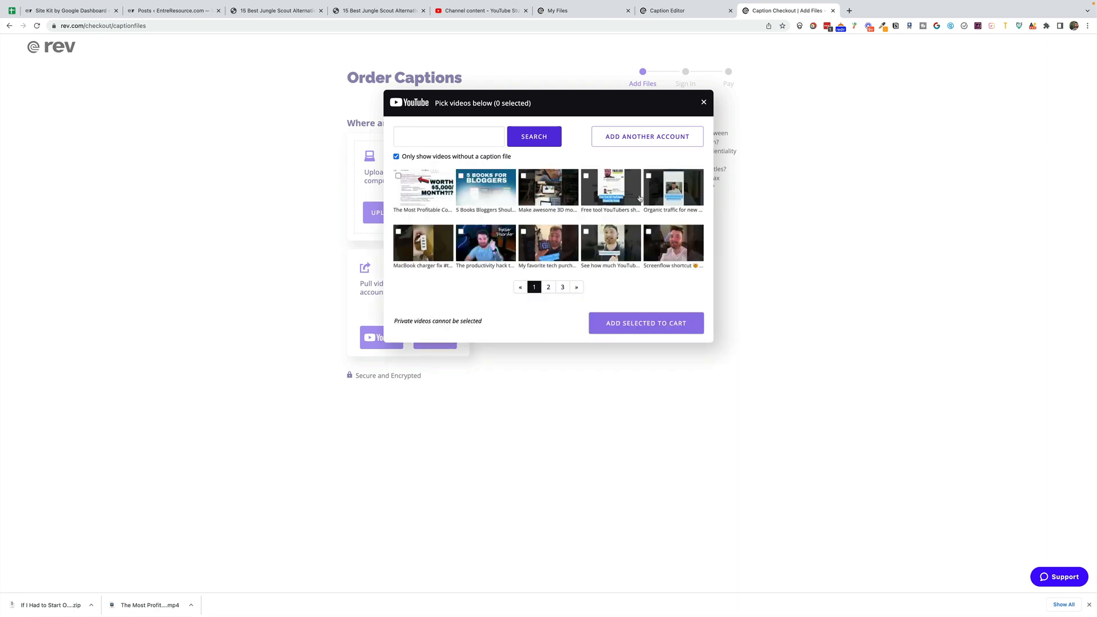
click(467, 178)
click(399, 176)
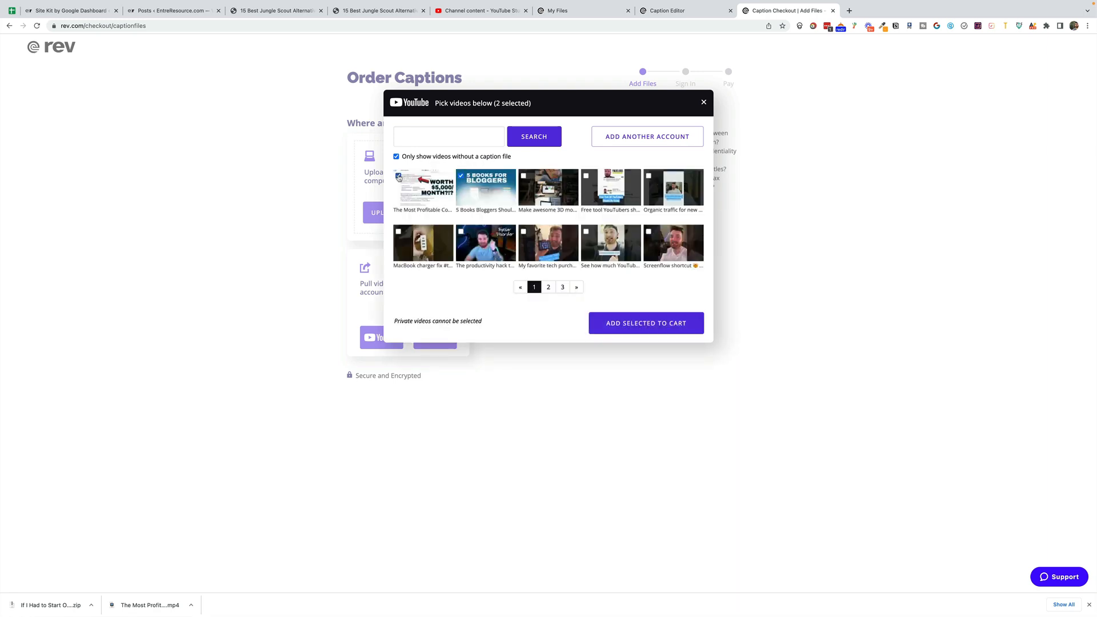
click(646, 322)
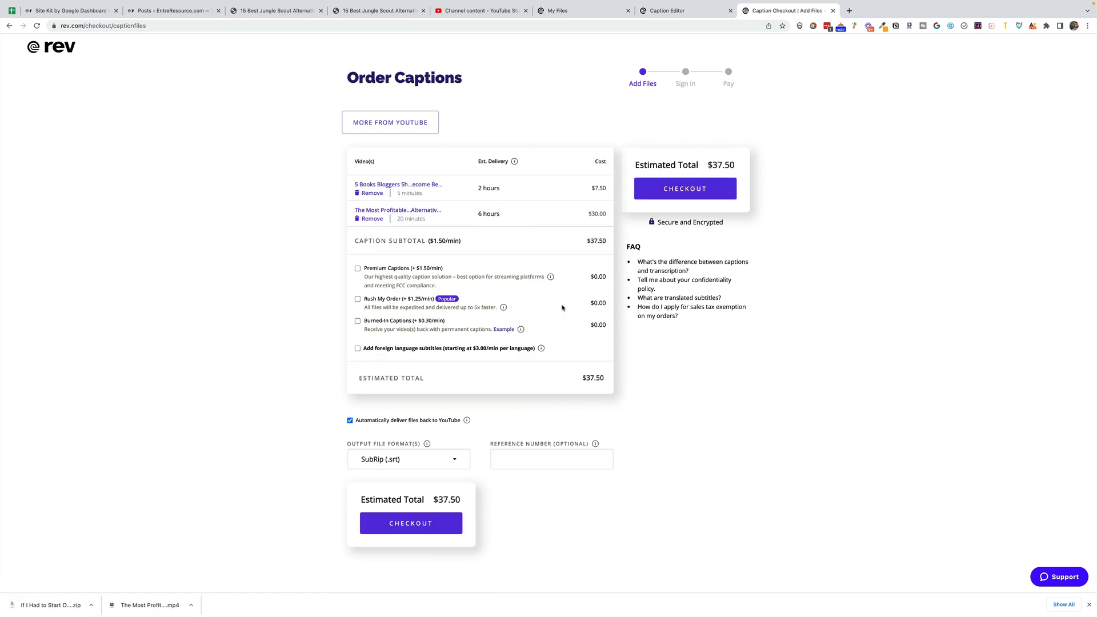
- Add Transcript (.txt) to the captions order's output file formats alongside SubRip (.srt)
click(357, 299)
click(358, 299)
click(451, 459)
scroll(451, 457, down, 1)
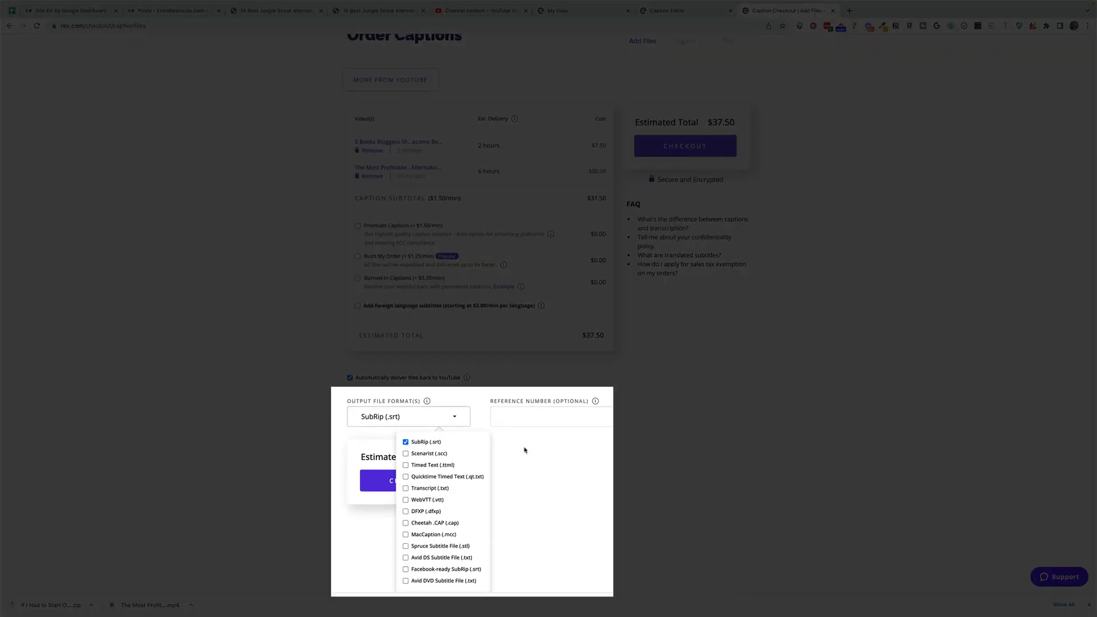
click(406, 489)
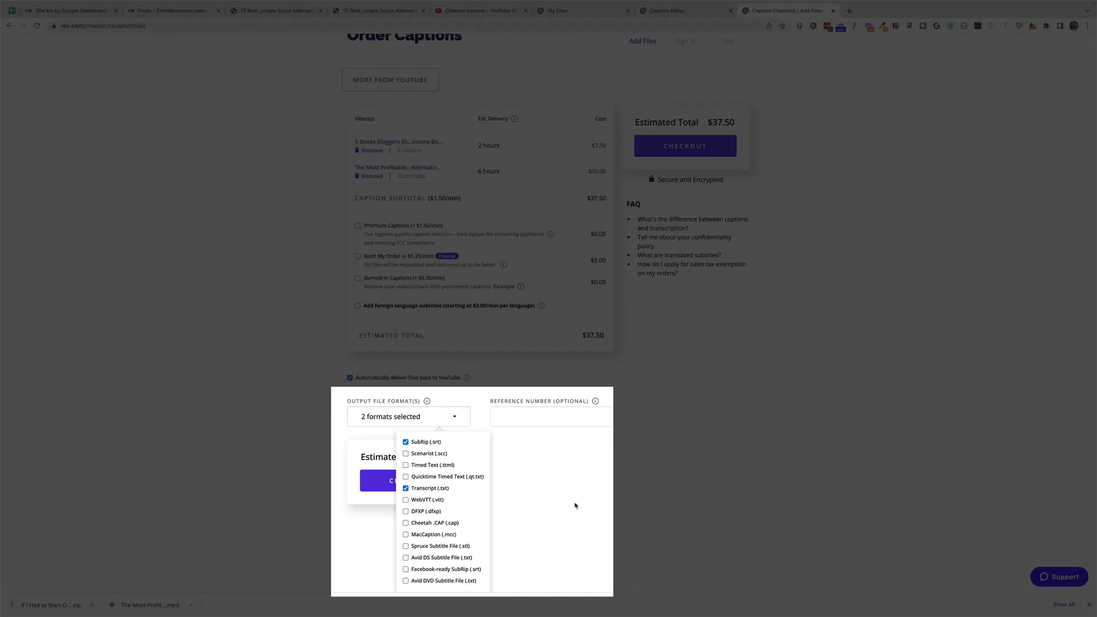
click(576, 505)
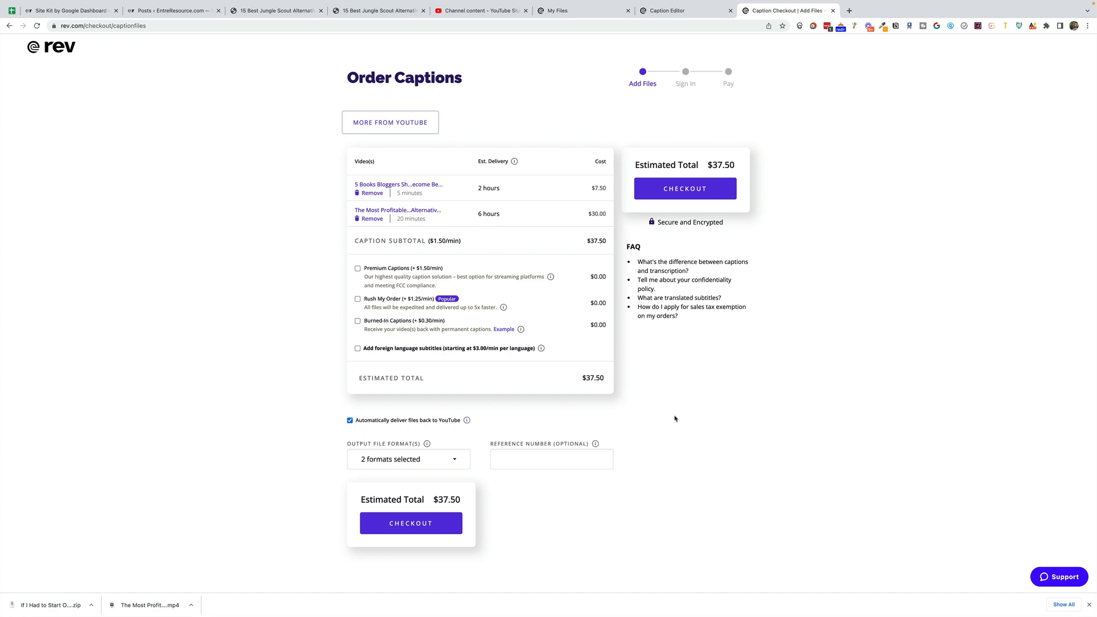
- Check out the captions order and proceed with PayPal as the payment method
click(683, 188)
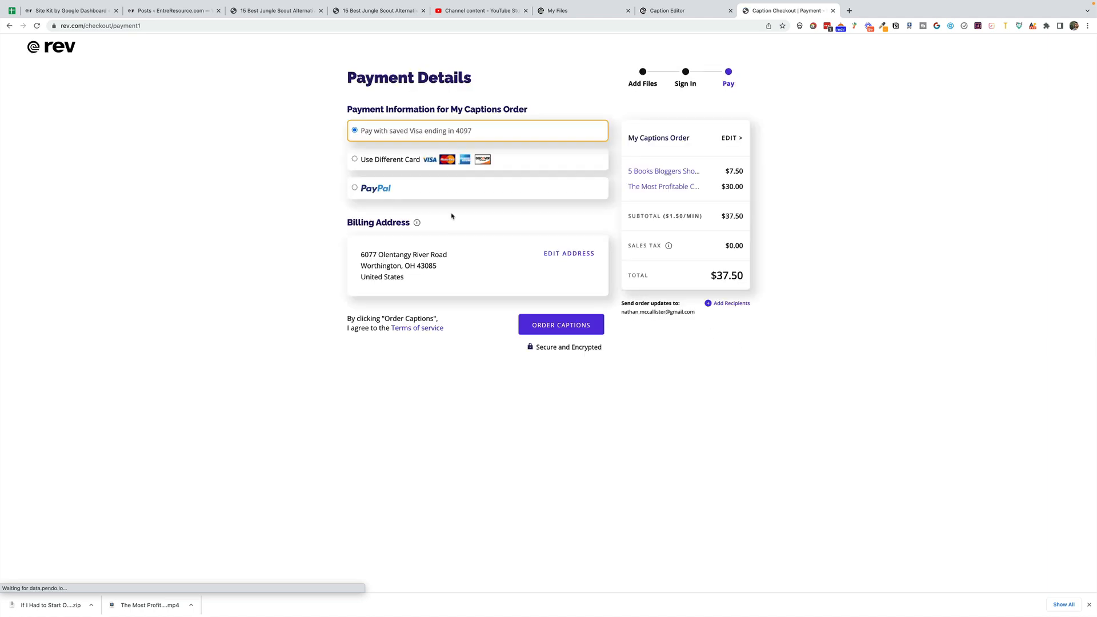
click(359, 184)
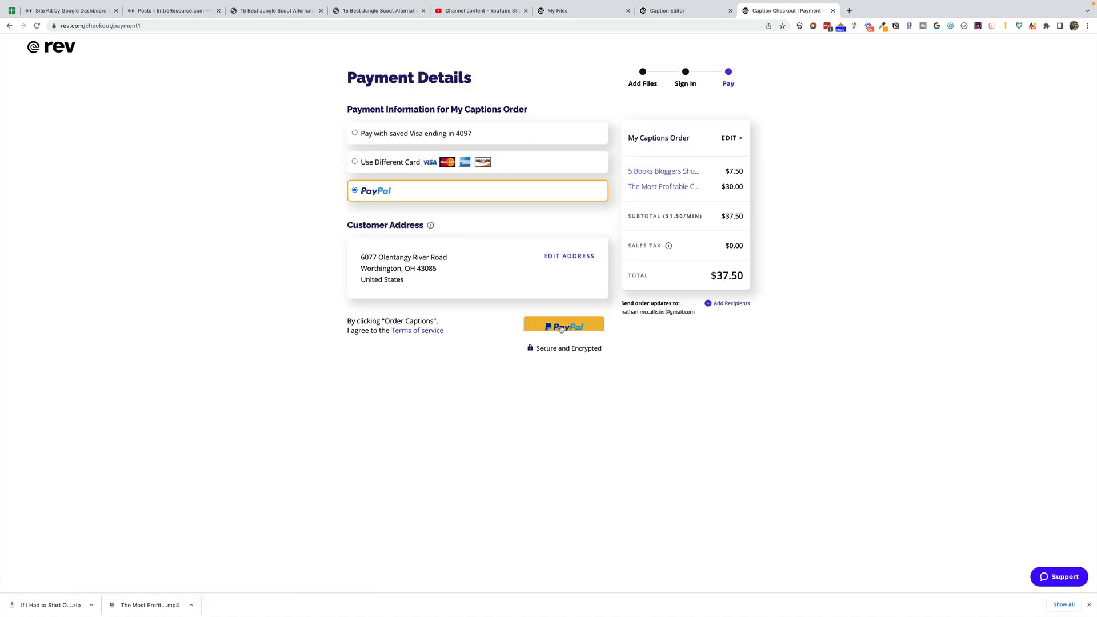
click(570, 331)
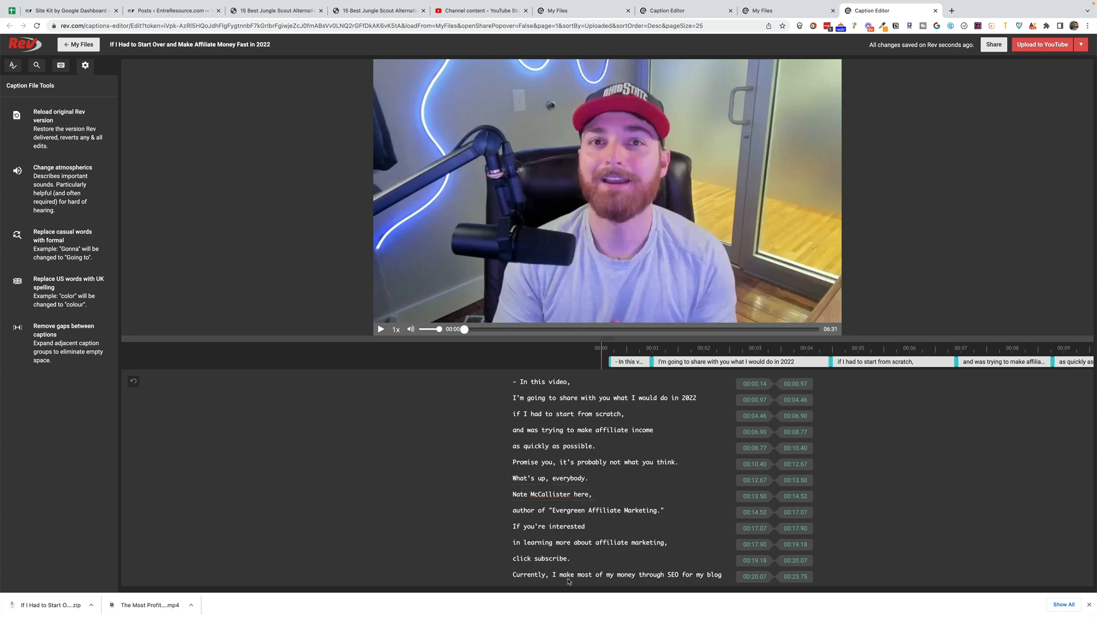
- Download the captions of "If I Had to Start Over and Make Affiliate Money Fast in 2022" as .srt and .txt (Transcript)
scroll(645, 489, down, 12)
scroll(645, 485, up, 12)
click(1080, 44)
click(1067, 62)
click(539, 143)
scroll(512, 216, down, 2)
click(497, 186)
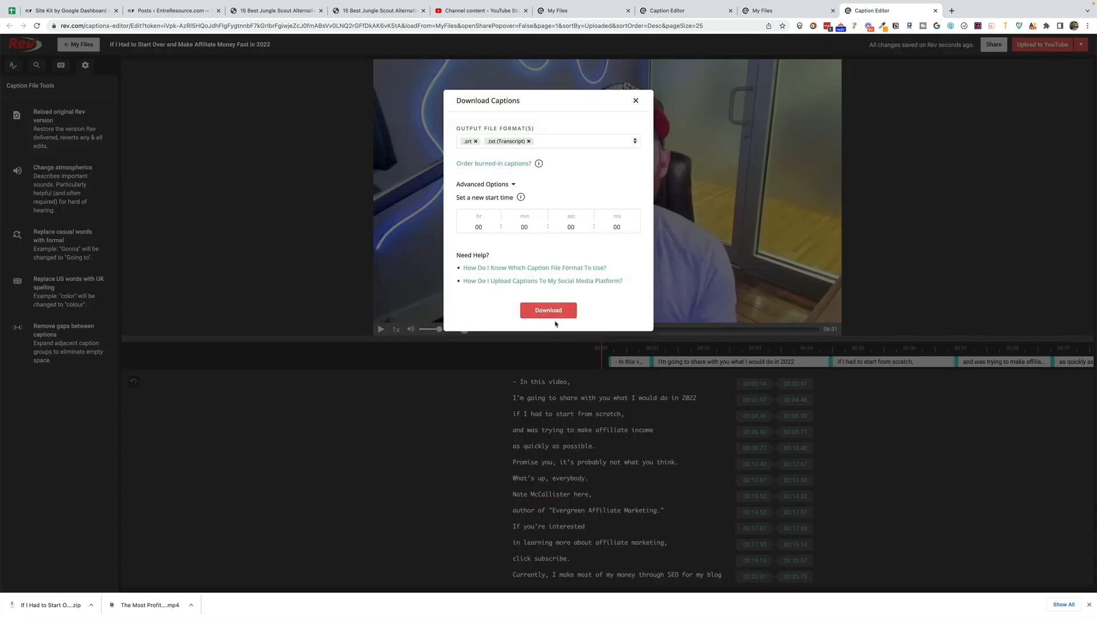
click(542, 310)
- Extract the downloaded captions archive and copy the full text of its .txt transcript
click(51, 604)
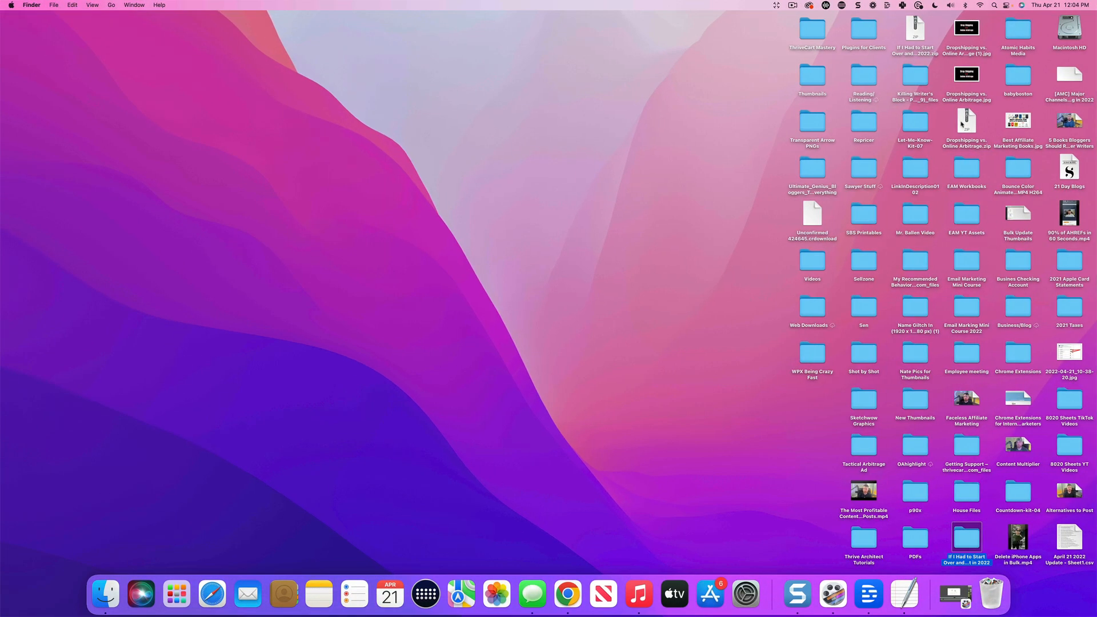
double_click(967, 539)
double_click(546, 155)
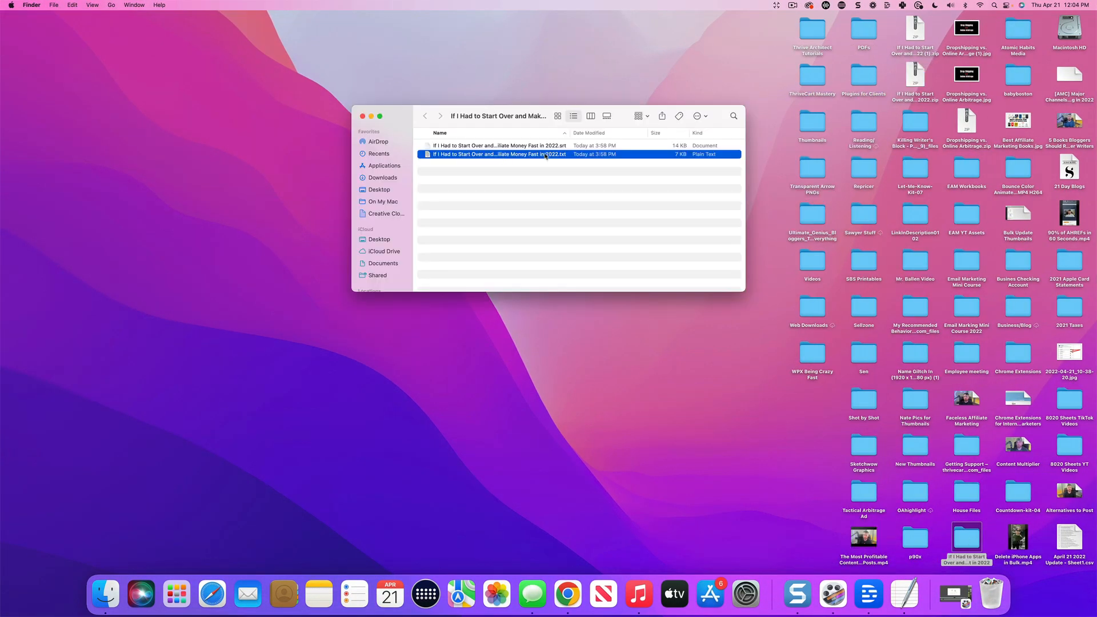
key(super+a)
key(ctrl+c)
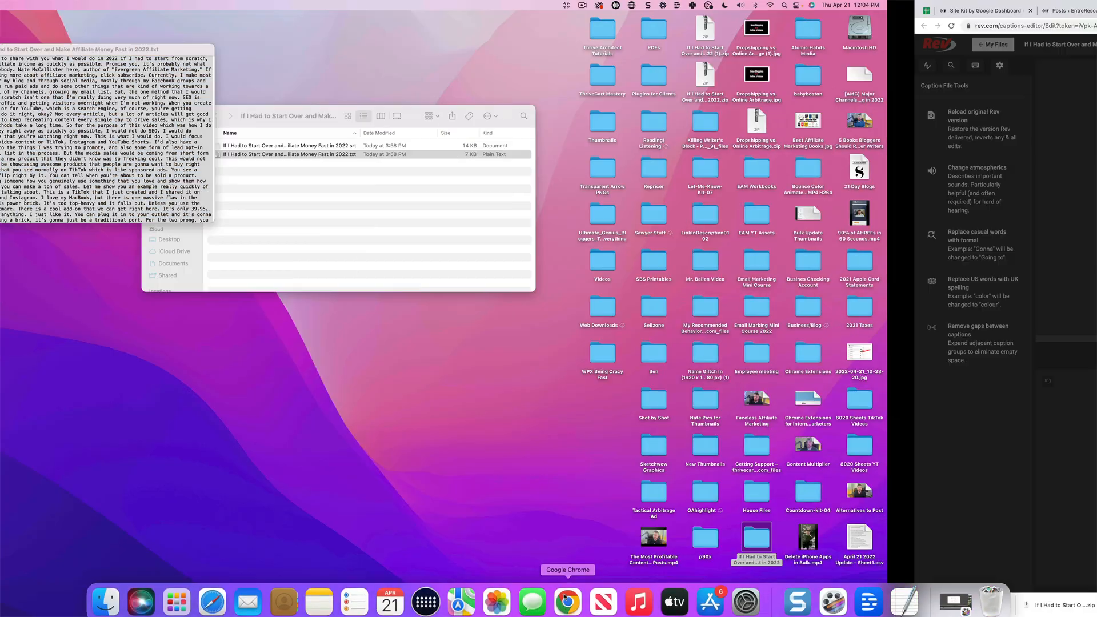
- Switch to Chrome, create a new WordPress post on EntreResource.com and open it in Thrive Architect
click(567, 601)
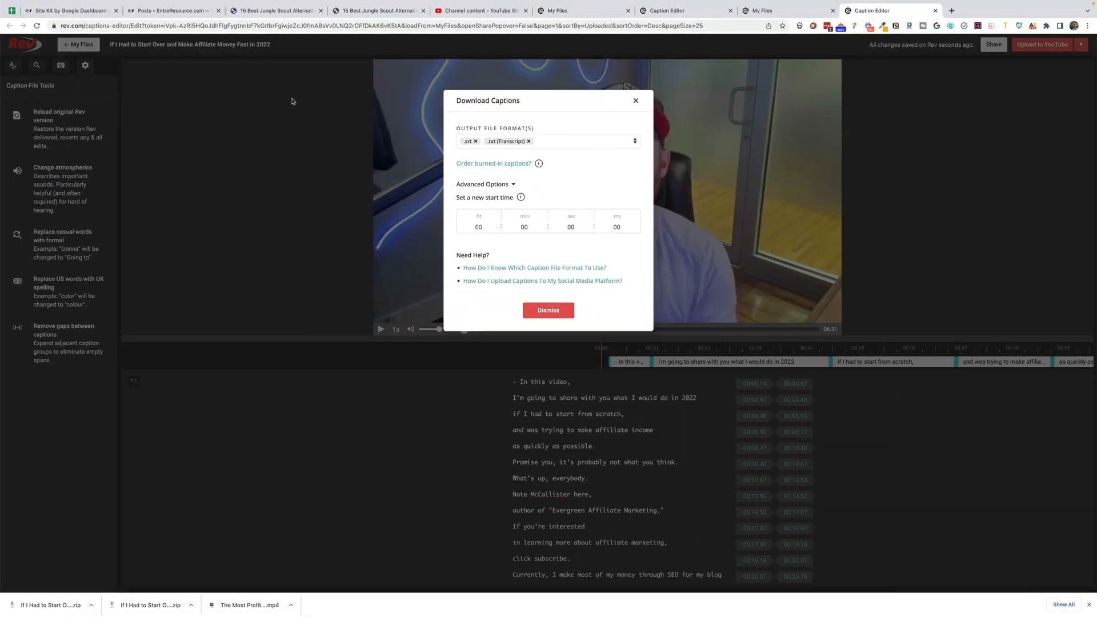
click(171, 10)
click(39, 118)
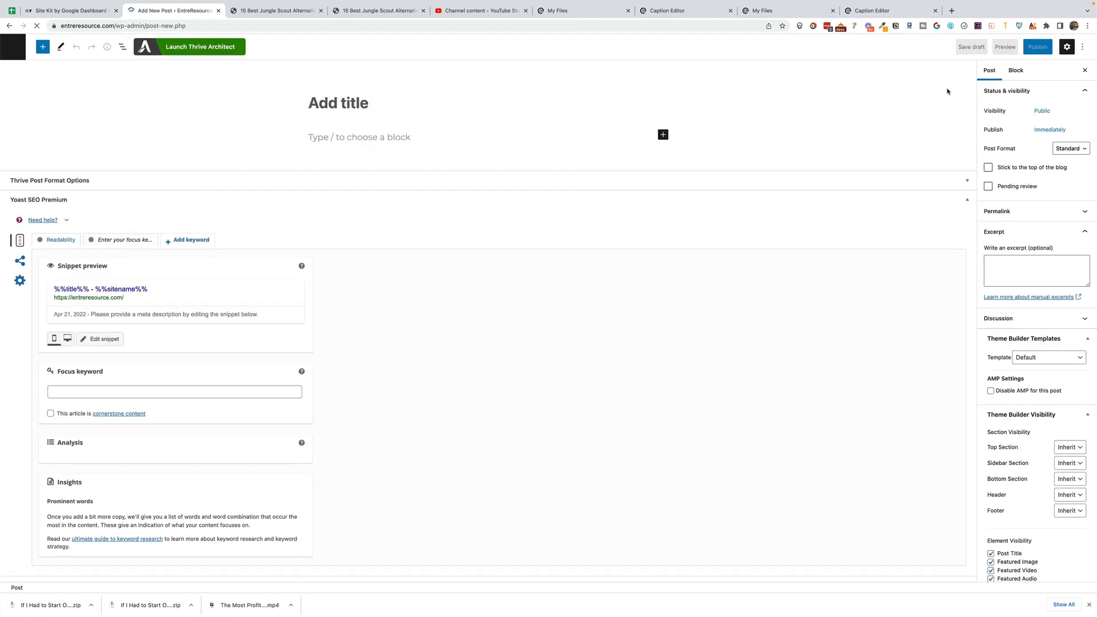
click(193, 49)
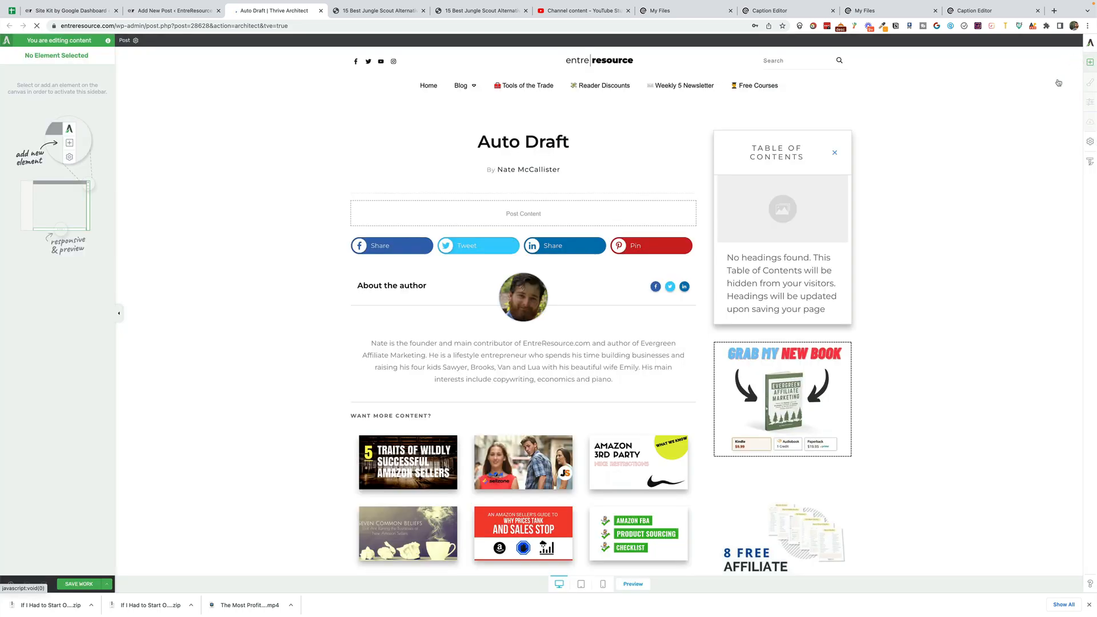
- Paste the transcript into a new Text element in the post content, without its leading dash
click(1090, 62)
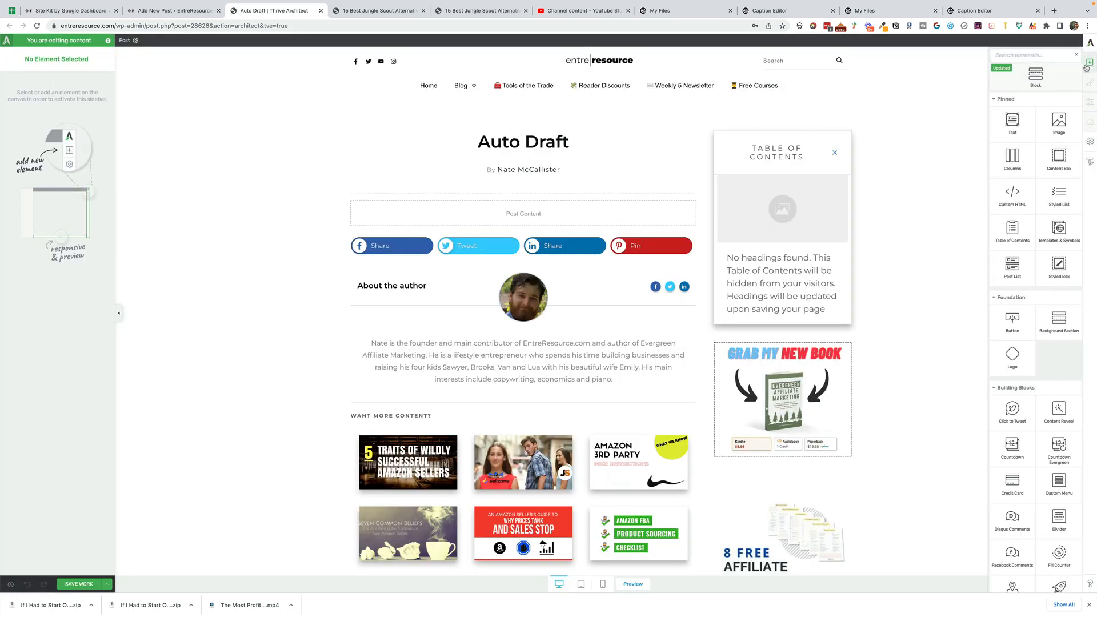
drag(1013, 121, 525, 214)
click(521, 210)
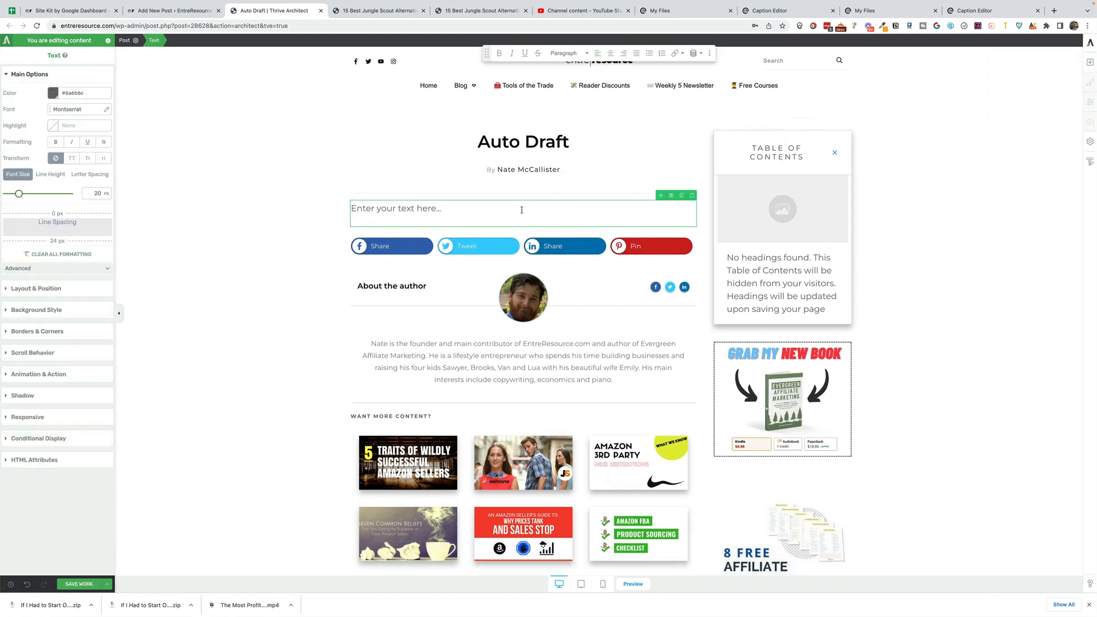
click(527, 203)
key(ctrl+v)
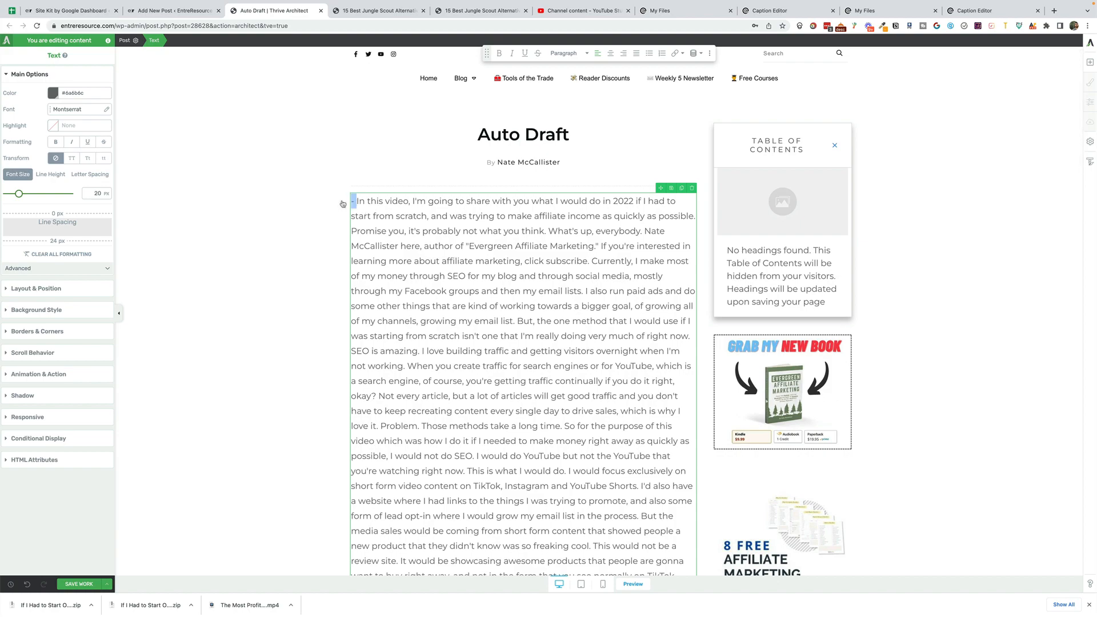
scroll(552, 254, down, 3)
scroll(552, 255, down, 20)
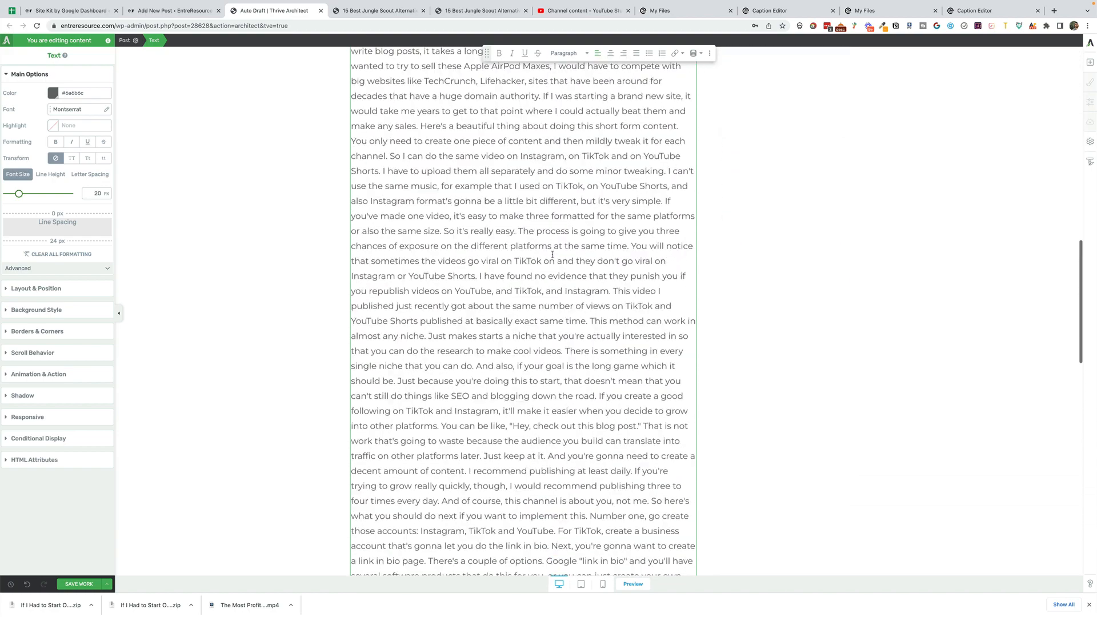
scroll(552, 255, up, 20)
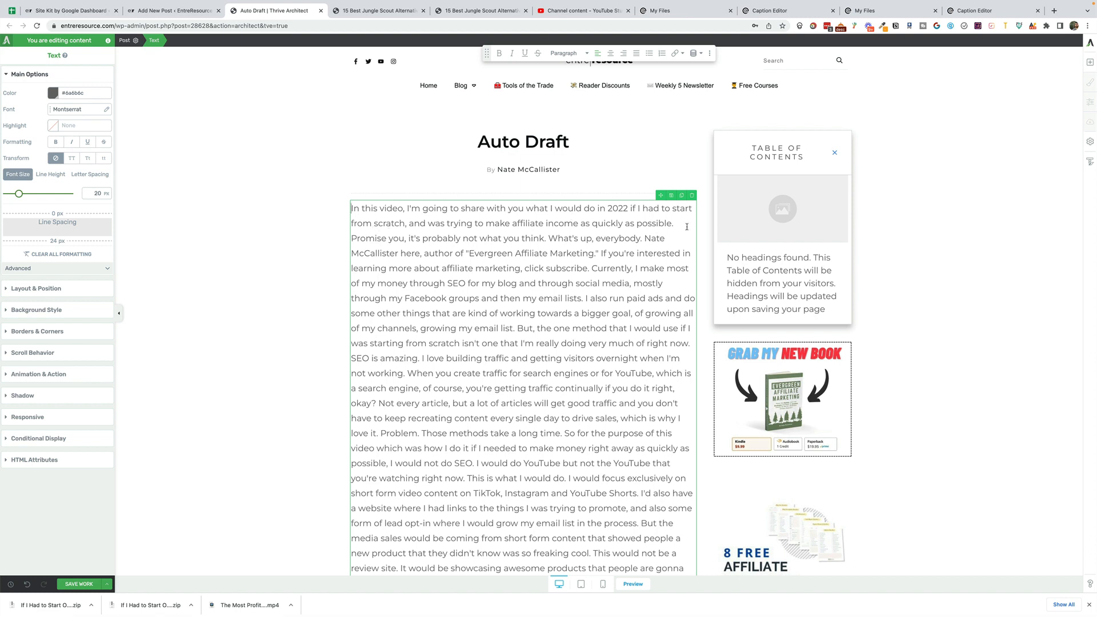
- Start a new paragraph after "as quickly as possible." and reword its opening to "I promise you"
key(Return)
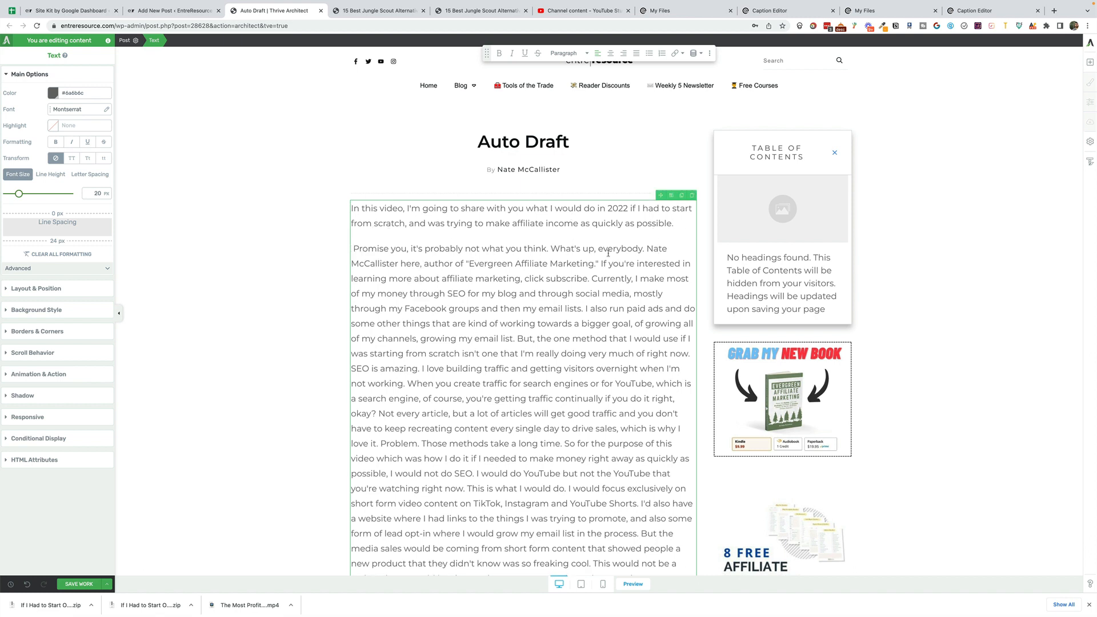
text(I)
key(Delete)
text(p)
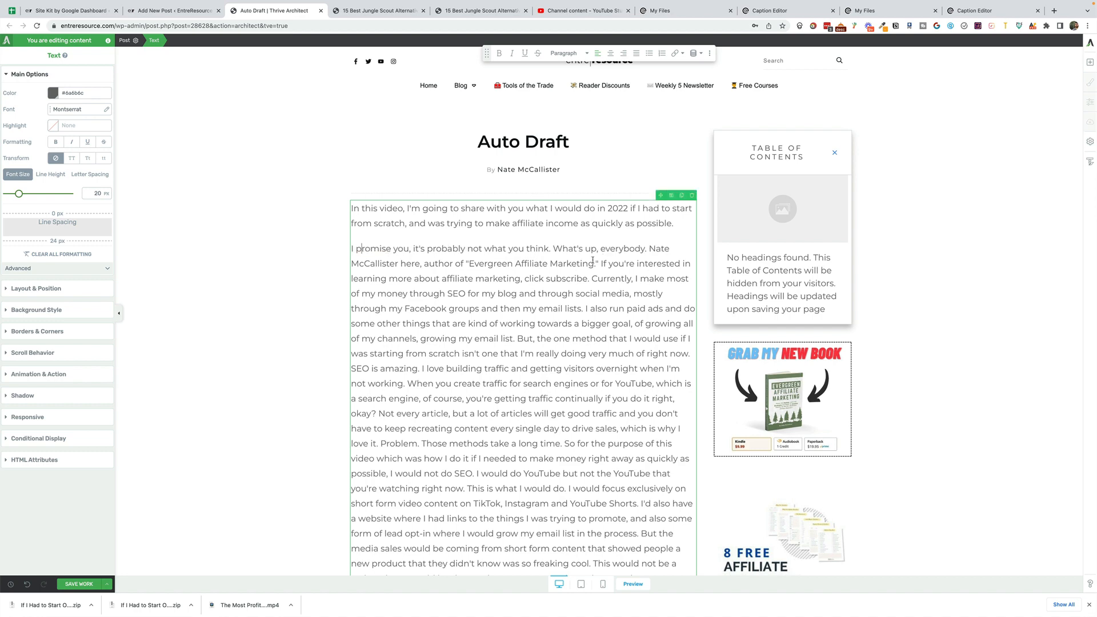
- Start new paragraphs at "If you're interested in learning more" and "I also run paid ads"
key(Return)
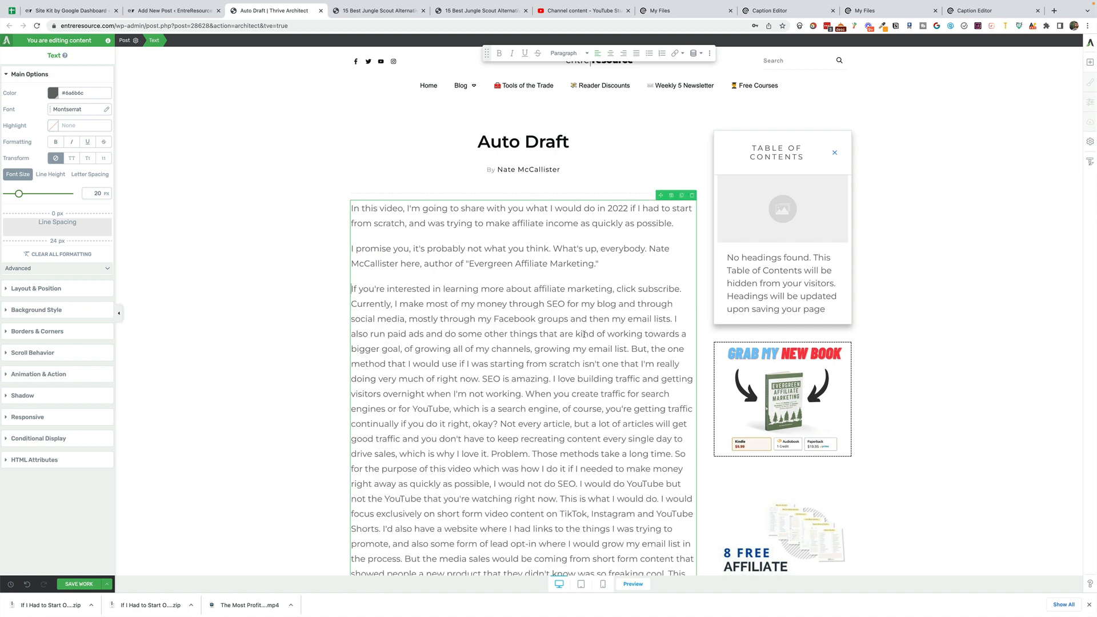
click(674, 319)
key(Return)
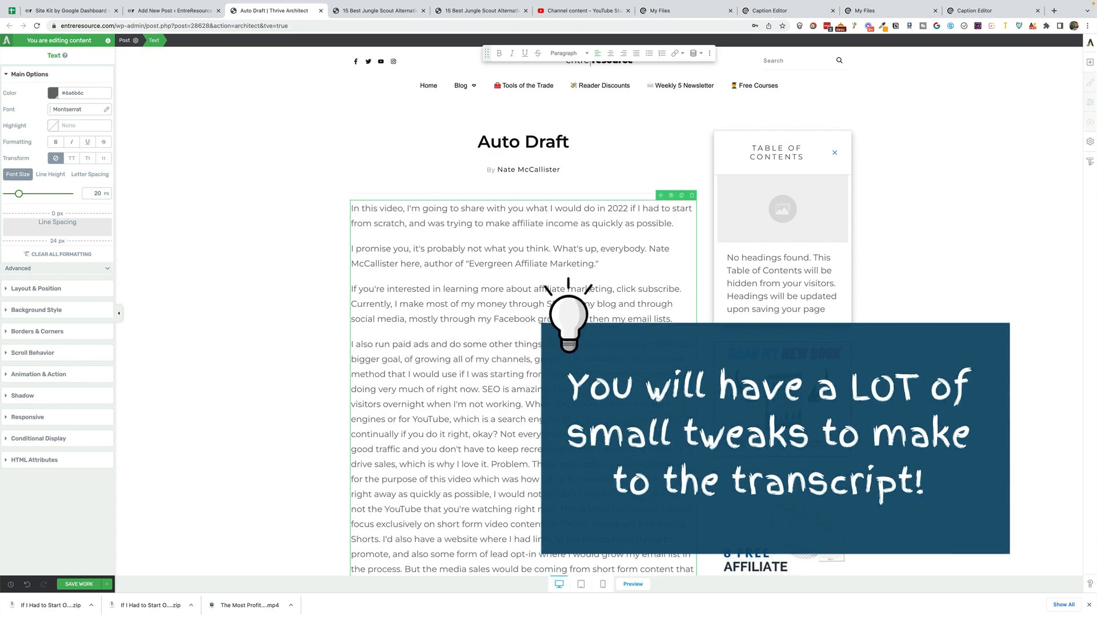
- Start new paragraphs at "But, the one method that I would use" and "I love building traffic"
click(631, 359)
key(Return)
click(594, 399)
key(Return)
- Start a new paragraph at "Not every article, but a lot of articles"
scroll(594, 389, down, 2)
click(623, 364)
key(Return)
scroll(615, 342, down, 1)
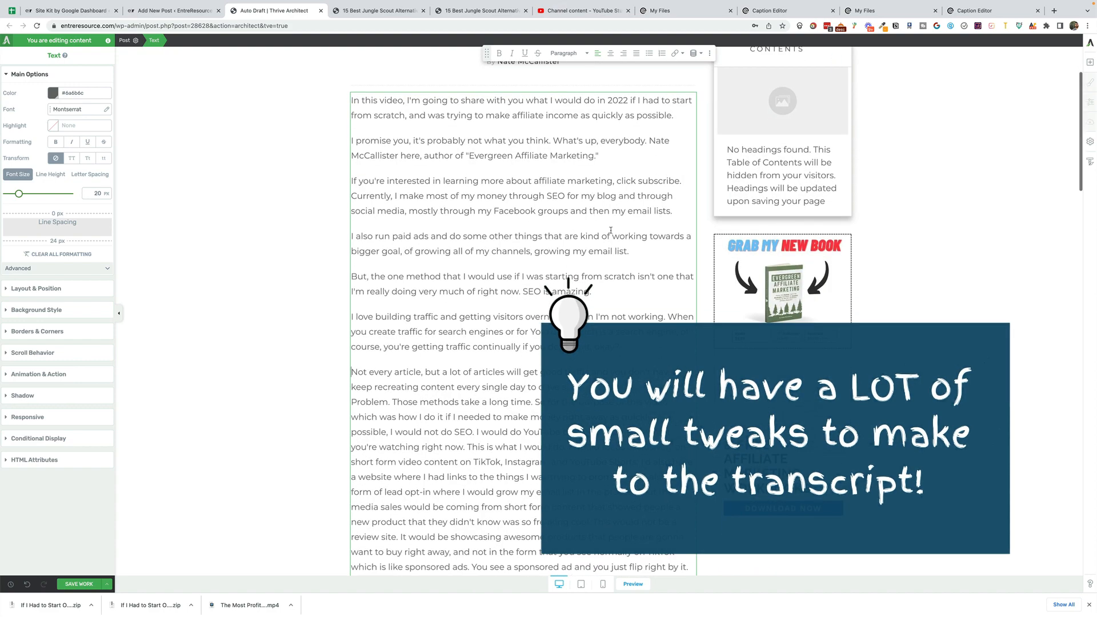
scroll(385, 386, up, 5)
scroll(449, 428, down, 5)
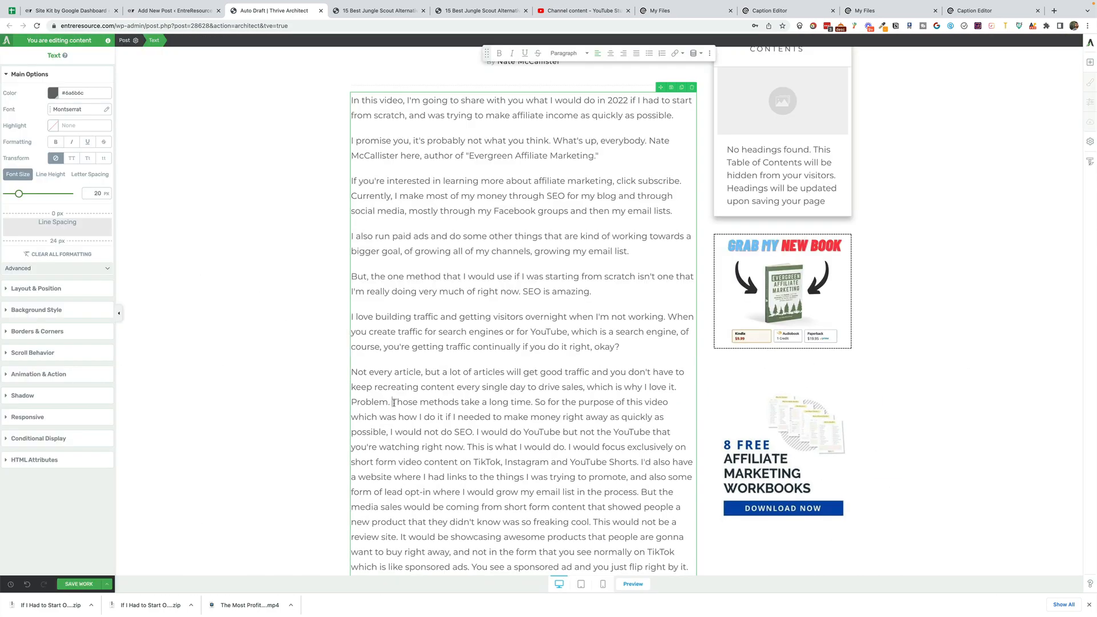
key(super+z)
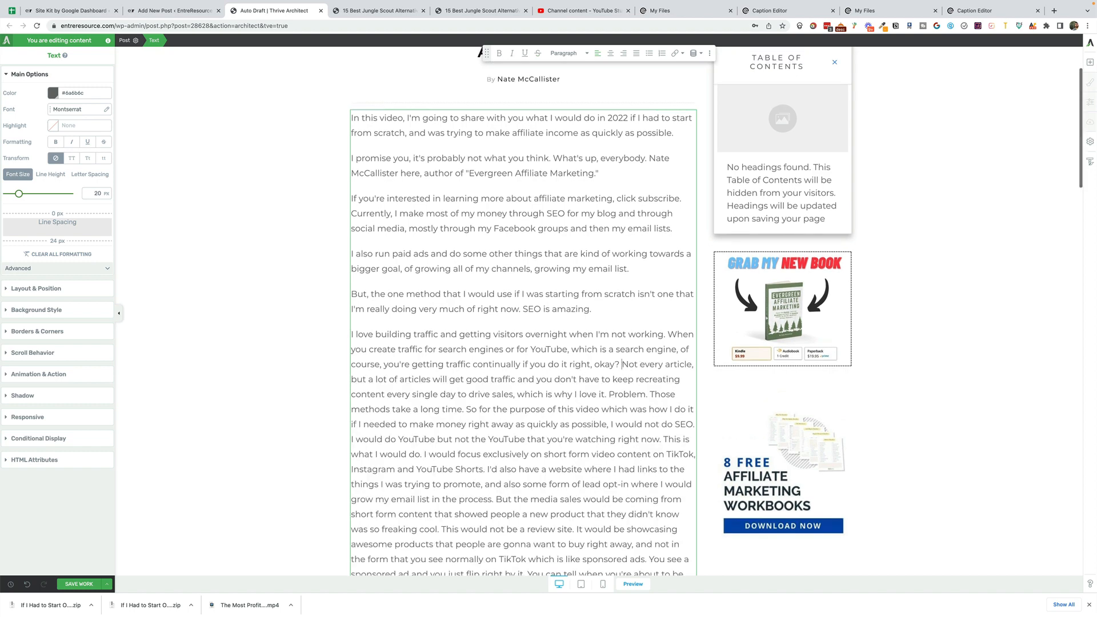
key(Return)
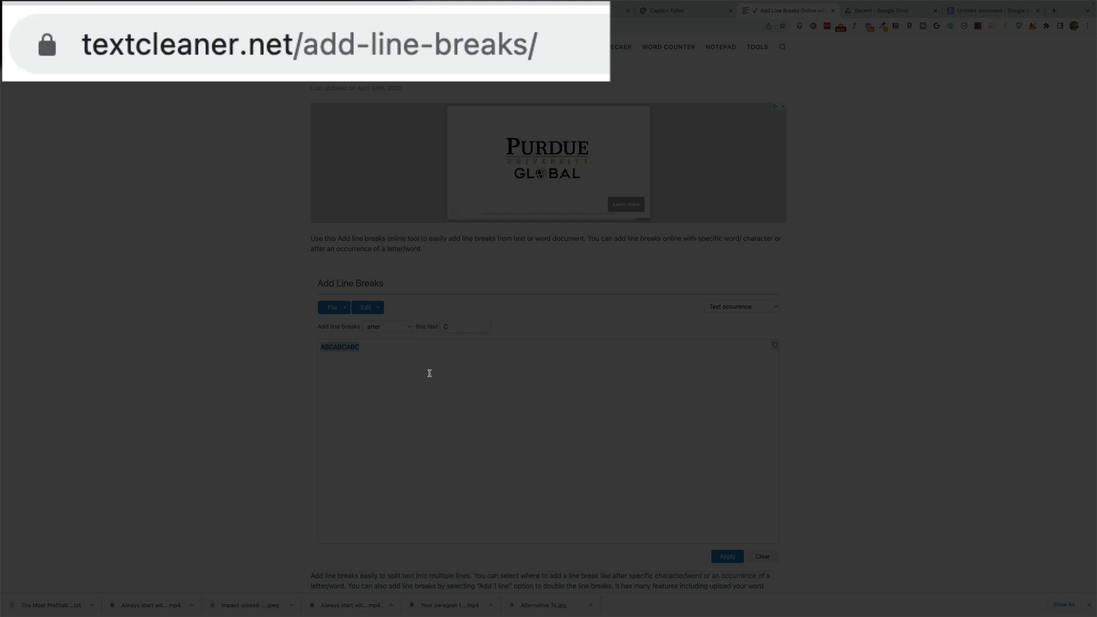
- Switch to Text Cleaner's Add Line Breaks tool, replace the sample text with the transcript and add line breaks after every "."
key(BackSpace)
key(BackSpace)
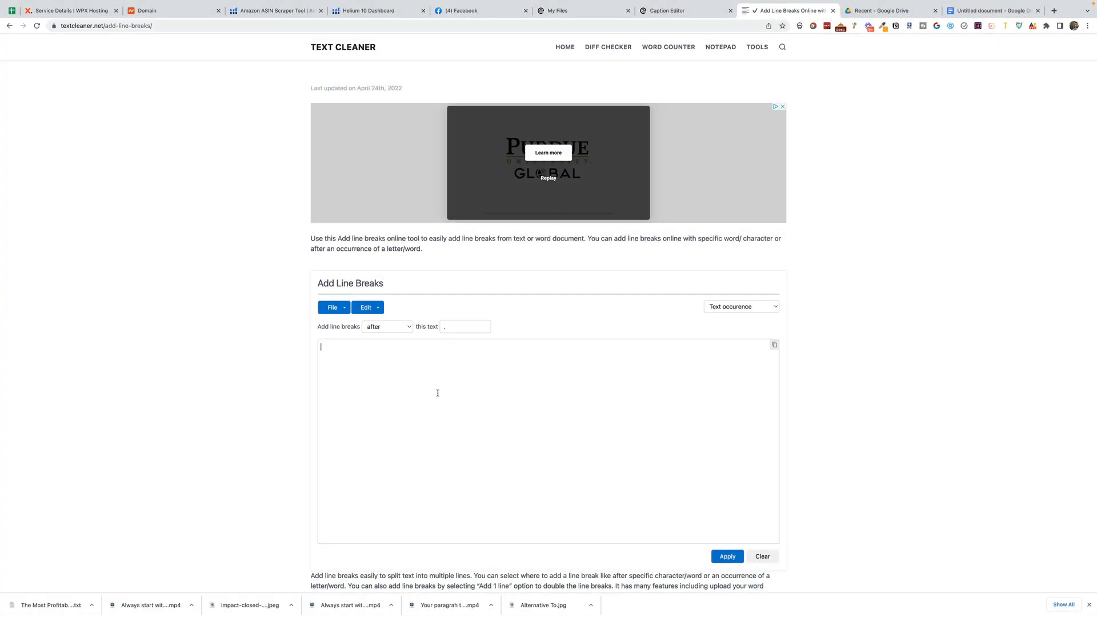
key(super+v)
scroll(565, 438, up, 15)
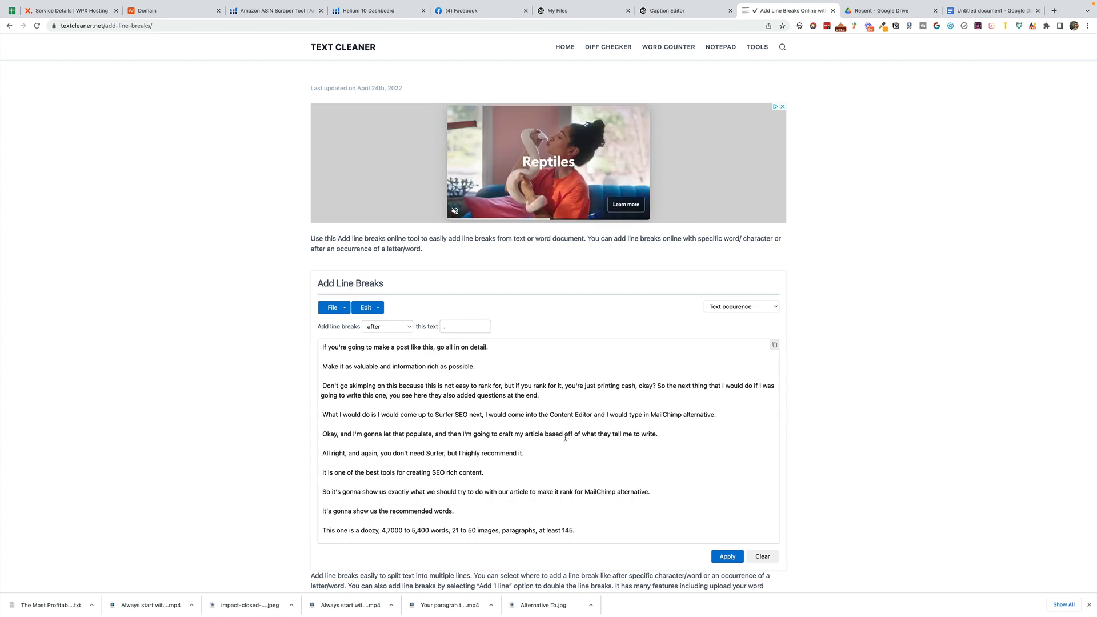
scroll(565, 438, up, 10)
click(511, 405)
key(super+a)
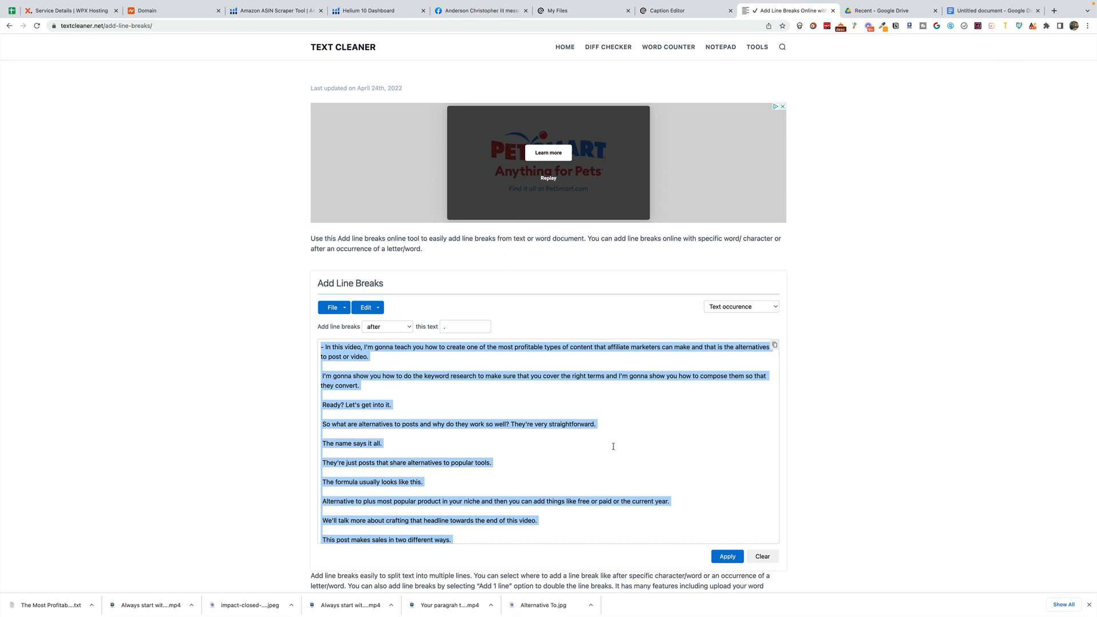
click(509, 471)
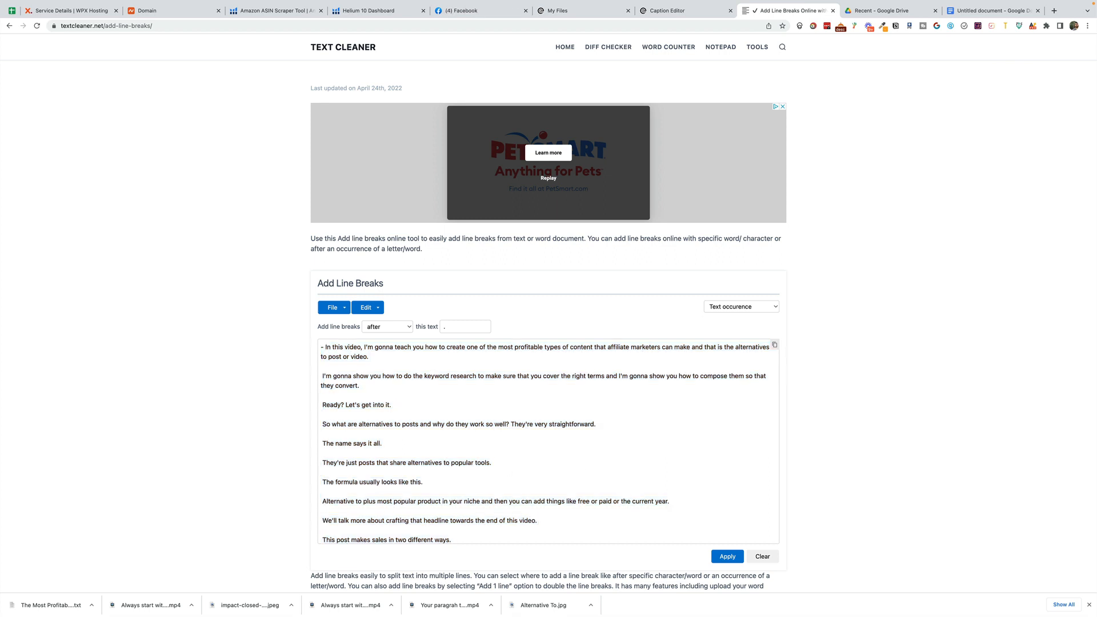
- Back in the WordPress post, change "video" to "article" in "So for the purpose of this video" and save the work
key(BackSpace)
key(BackSpace)
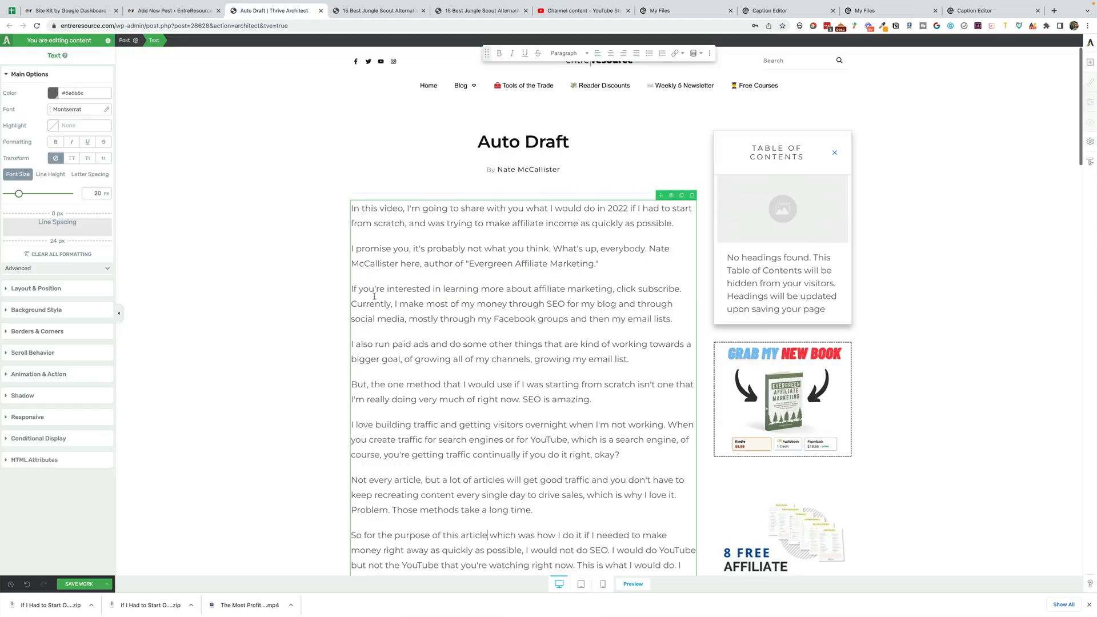
click(67, 584)
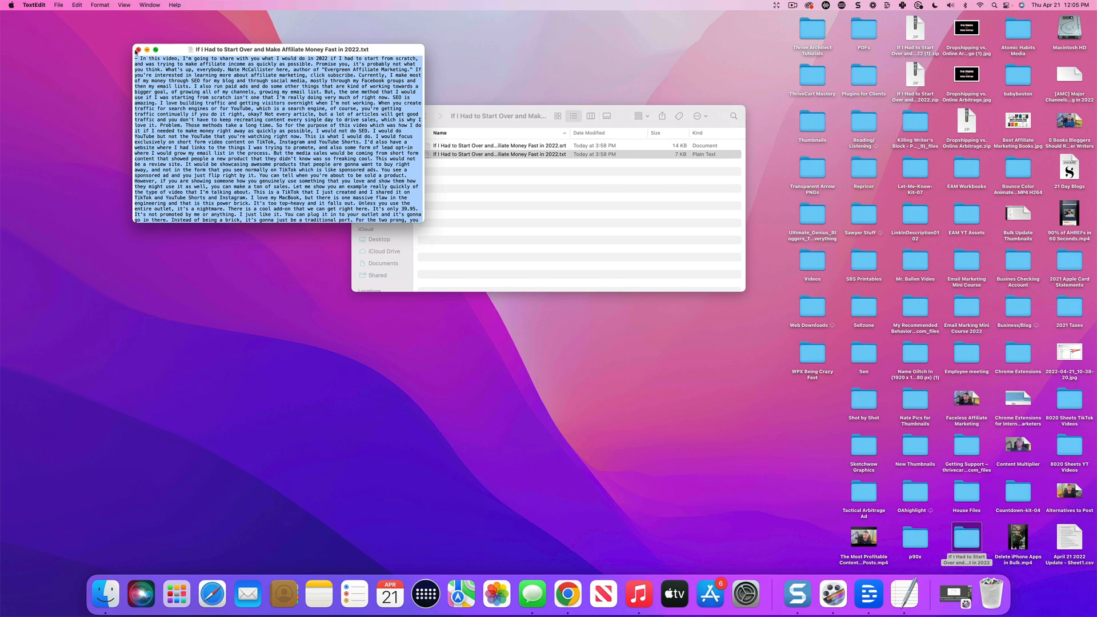
- Switch to the Sellzone Overview transcript in Rev and export it as a PDF
click(137, 50)
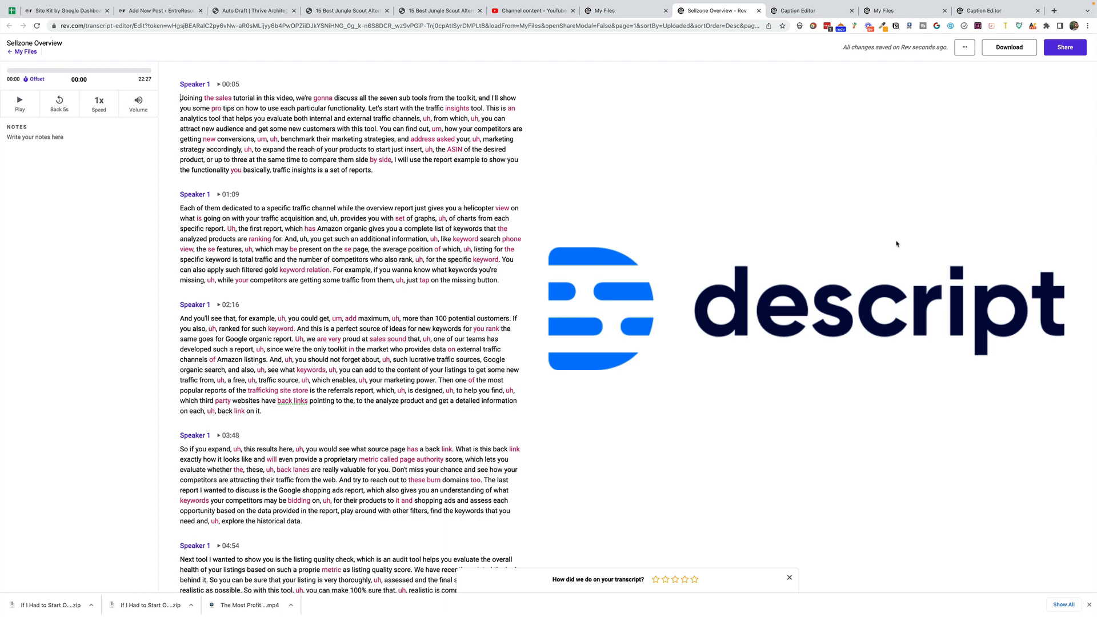
click(1007, 49)
click(564, 293)
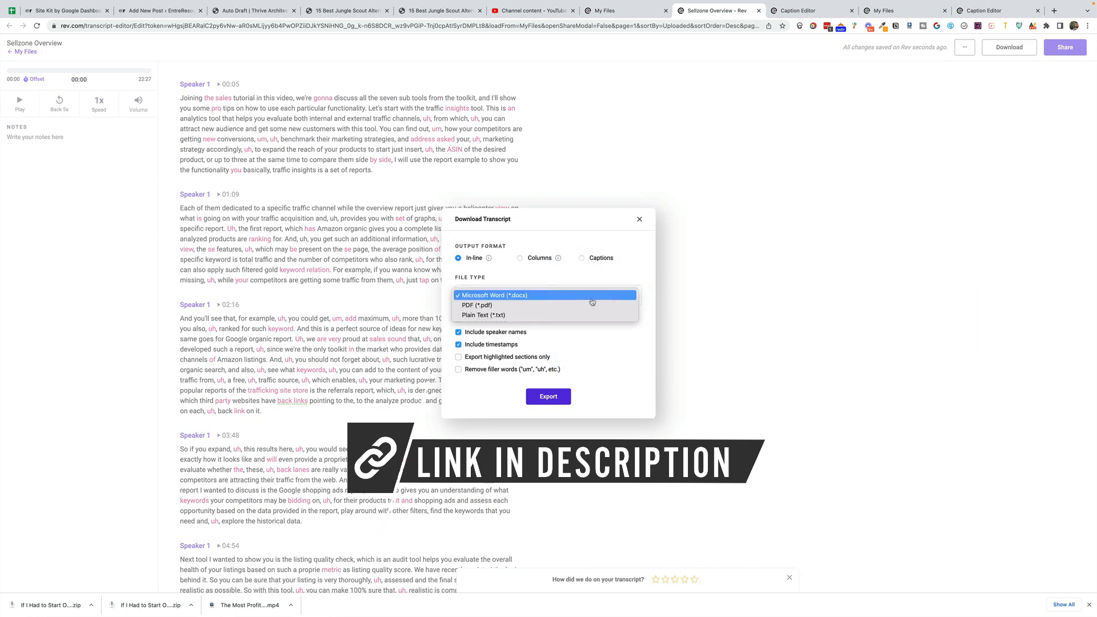
click(533, 309)
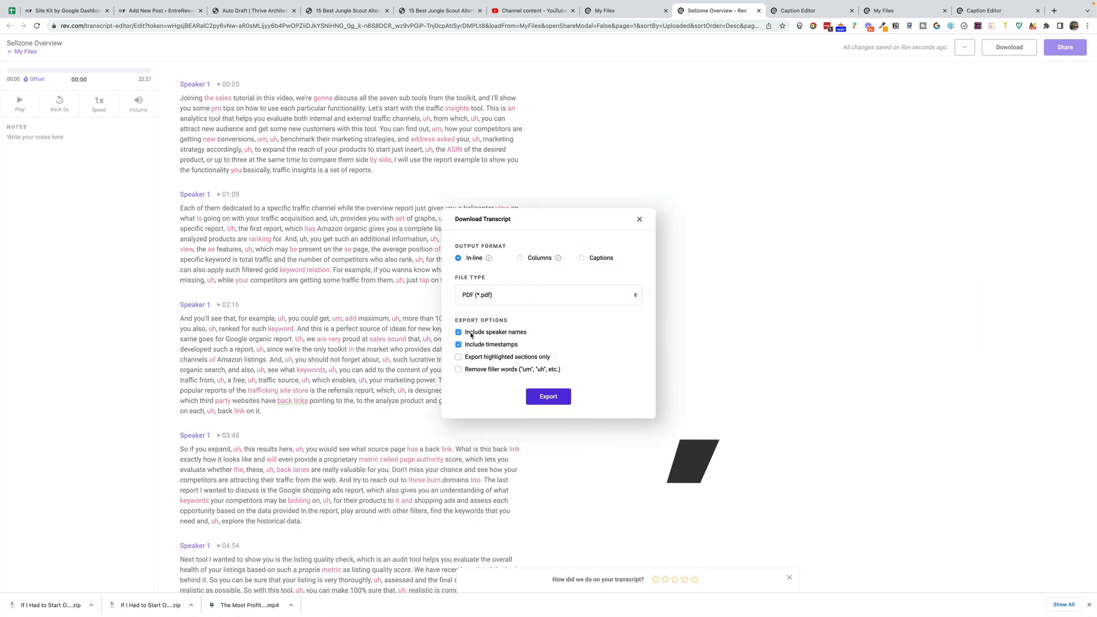
click(548, 397)
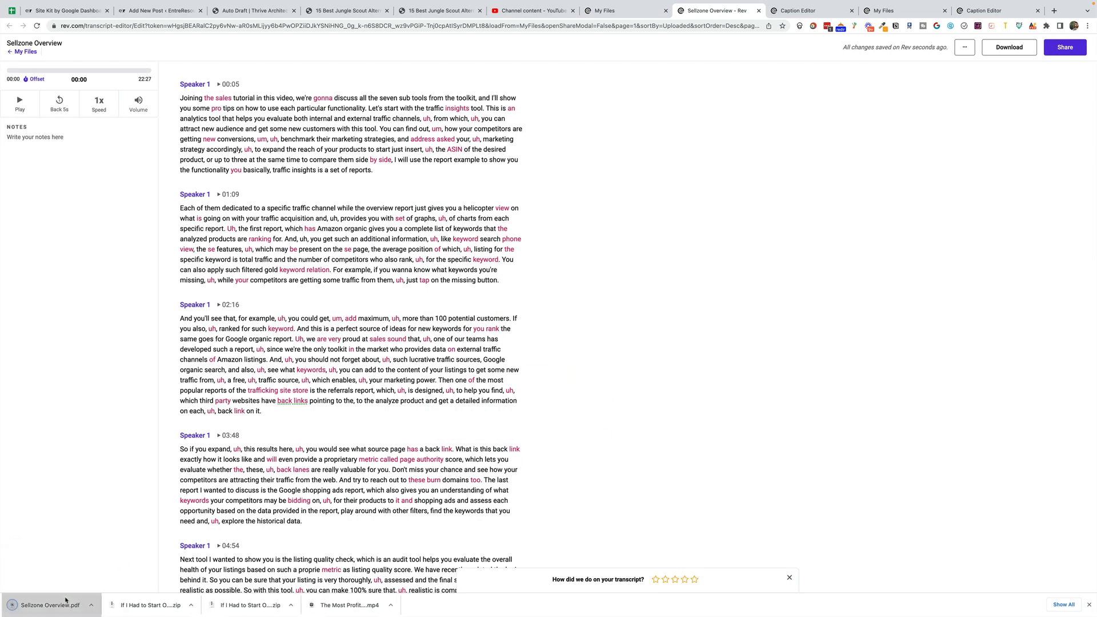
- Open the exported Sellzone Overview.pdf, look over its transcript text and close it
click(46, 604)
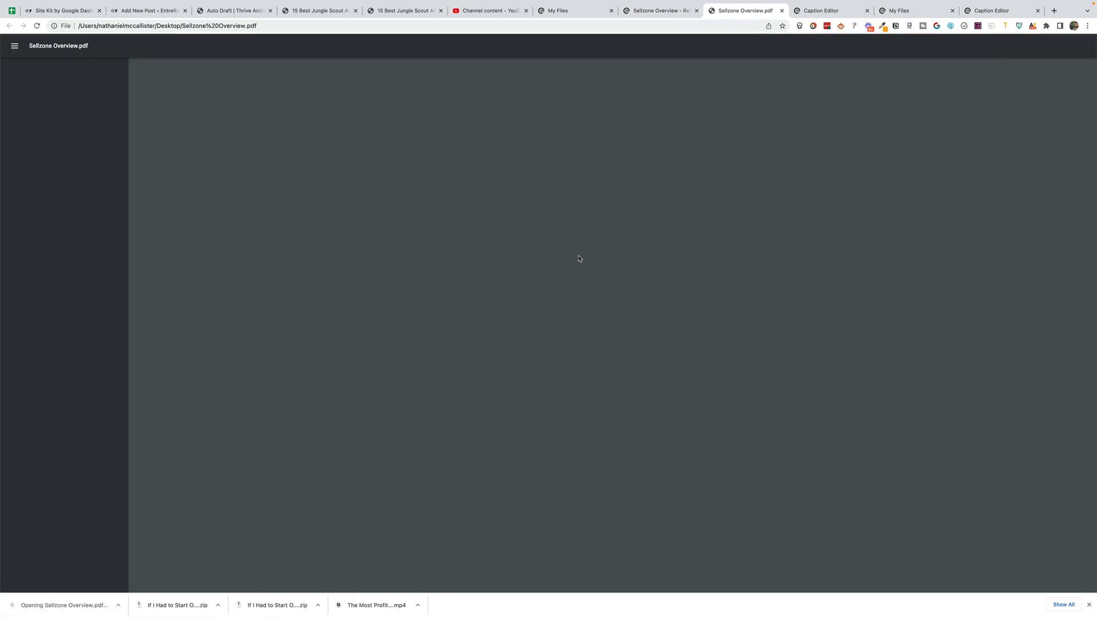
drag(478, 117, 669, 413)
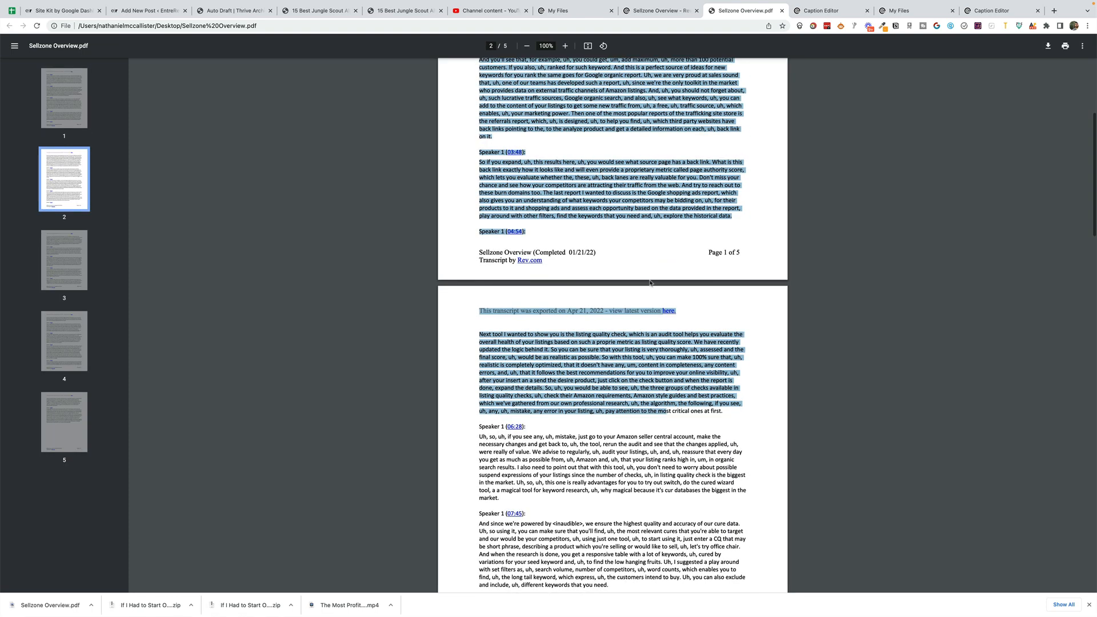
scroll(647, 277, down, 1)
scroll(648, 277, up, 5)
key(super+w)
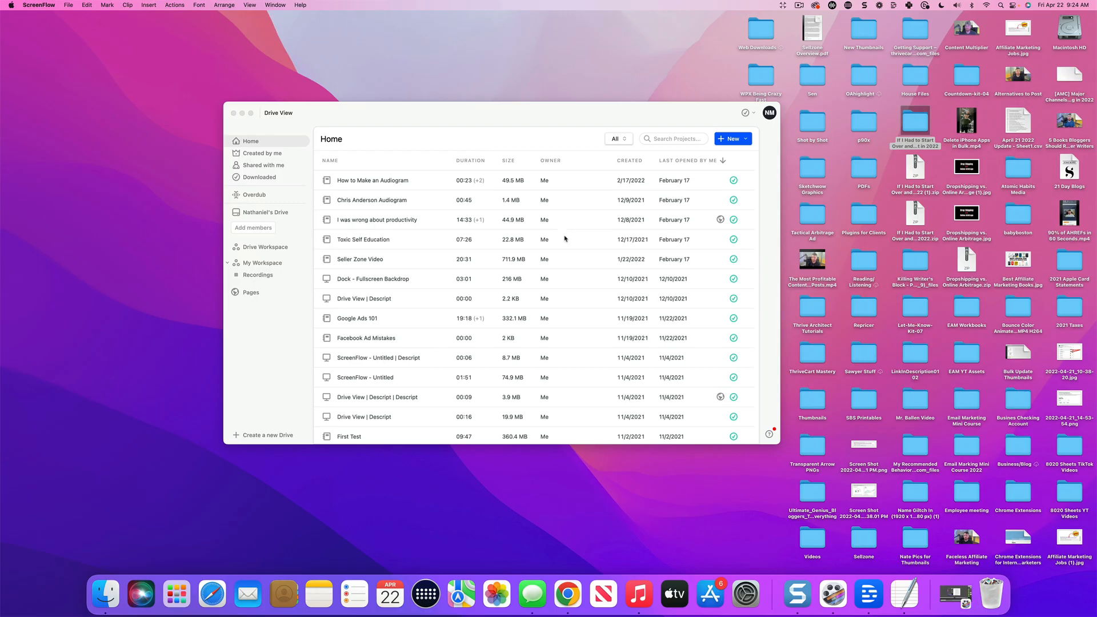
- Switch to Descript and create a new project named "Alternatives to Video --> Blog Post" in My Workspace
drag(516, 113, 570, 118)
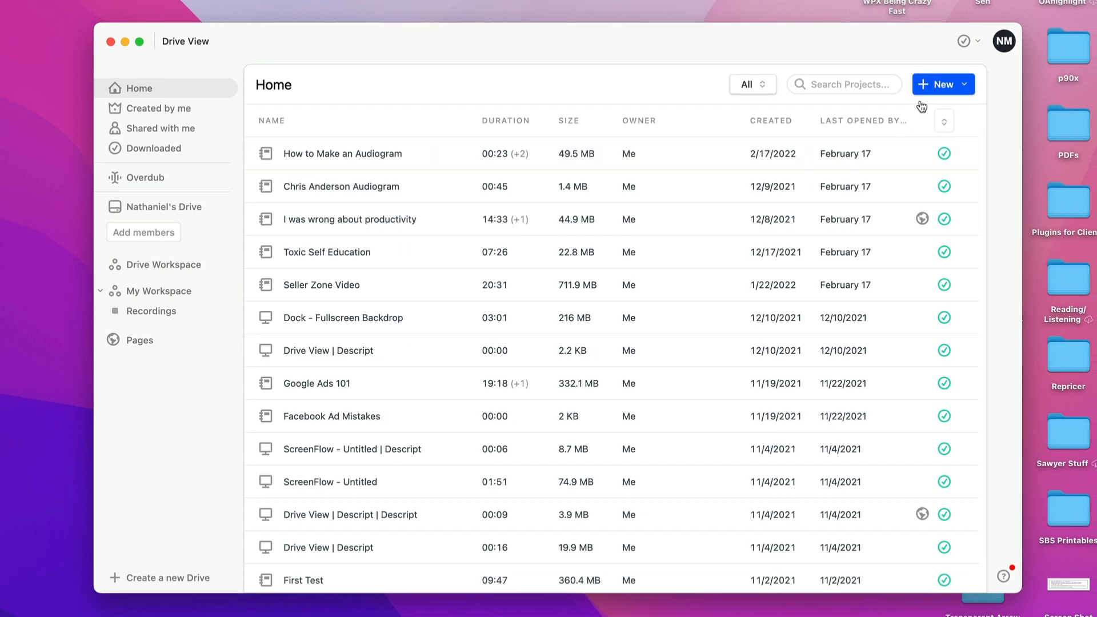
click(942, 86)
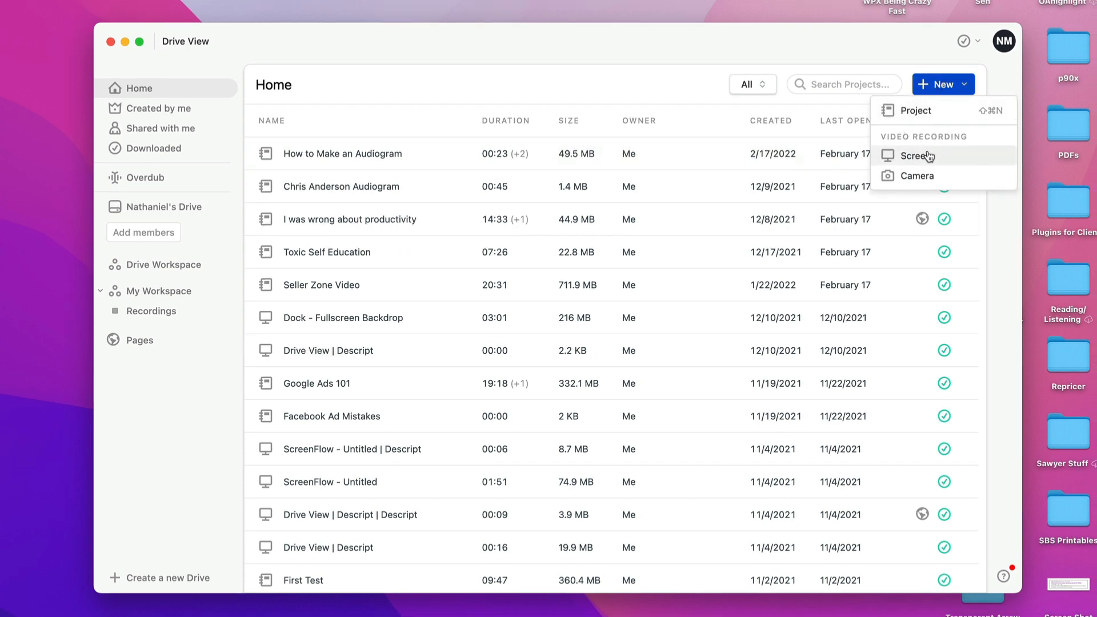
click(923, 114)
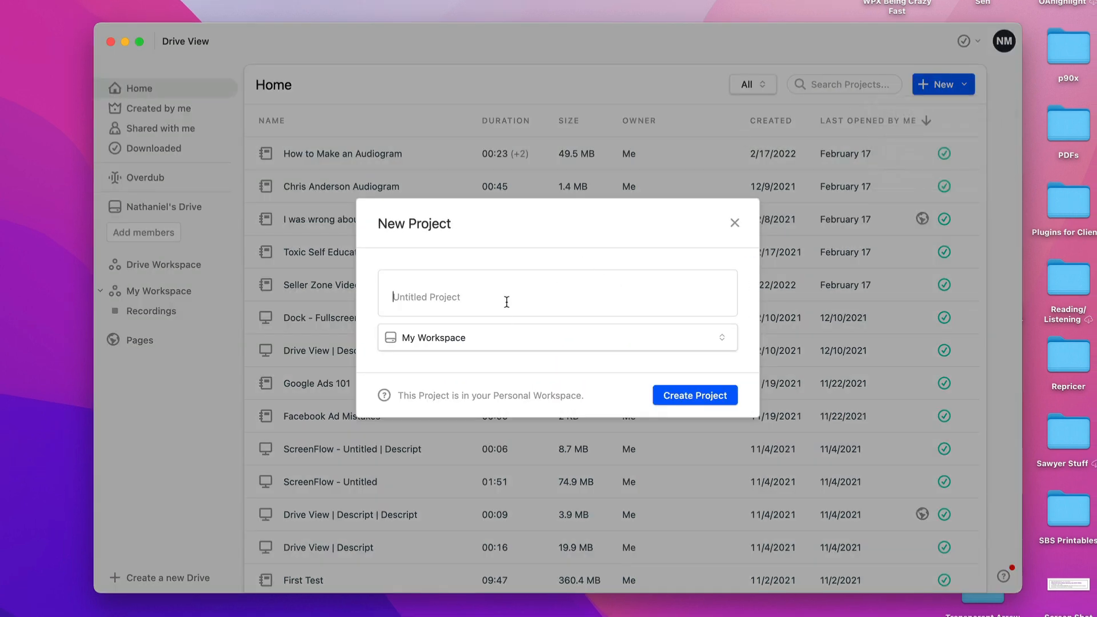
text(Alternatives to Video --> Blog Post)
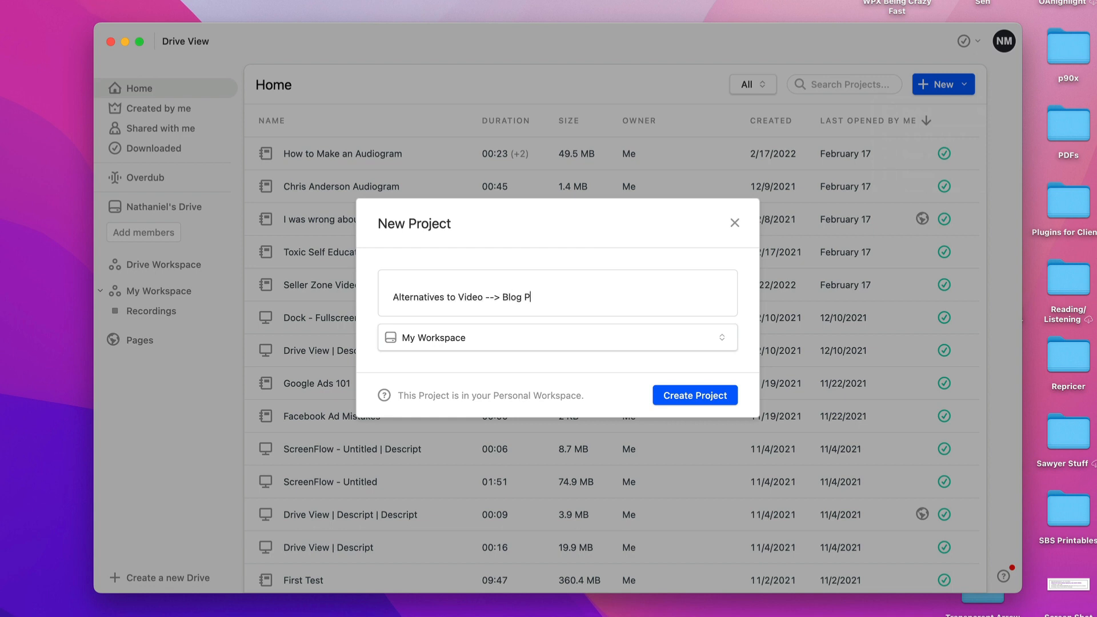
key(Return)
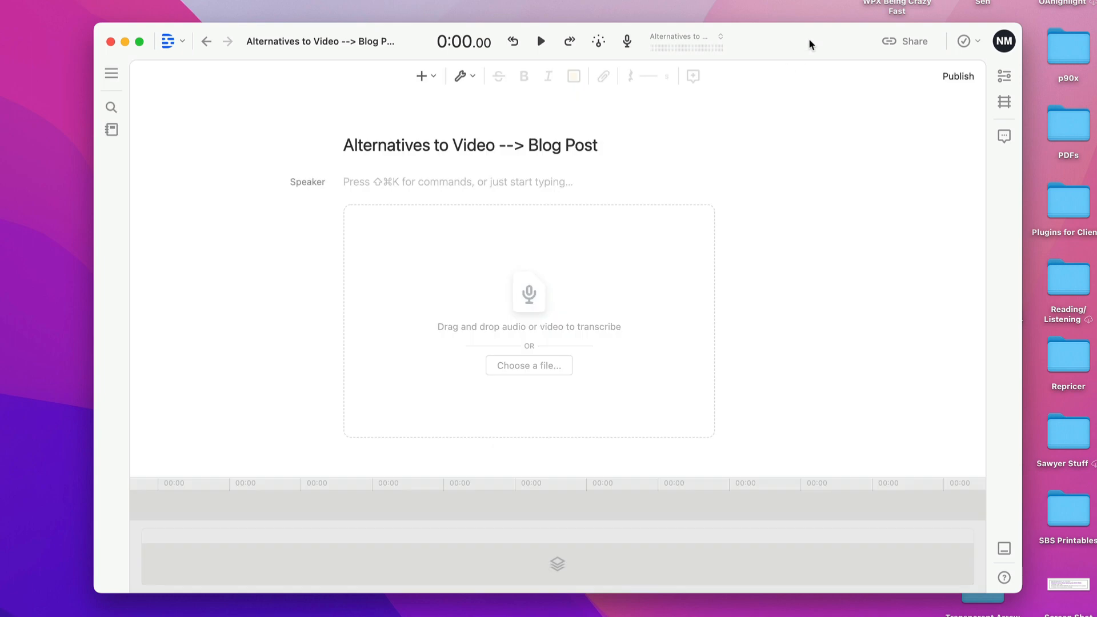
- Add "The Most Profitable Content You Can Create - Alternative To Posts.mp4" from the desktop to the project and transcribe it in English
drag(810, 44, 719, 35)
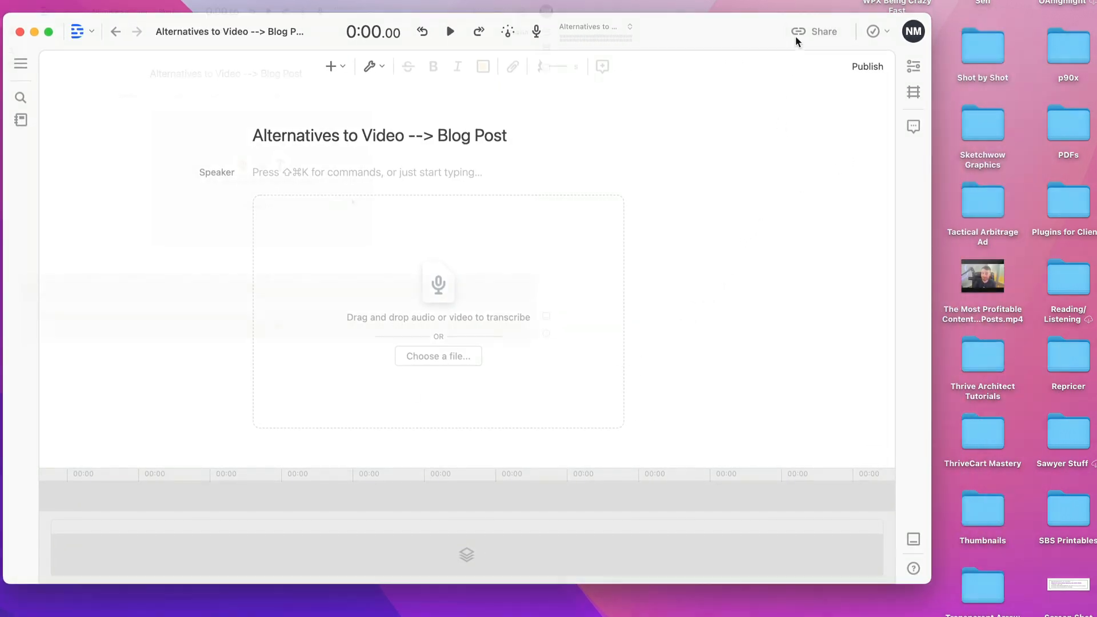
drag(792, 37, 739, 47)
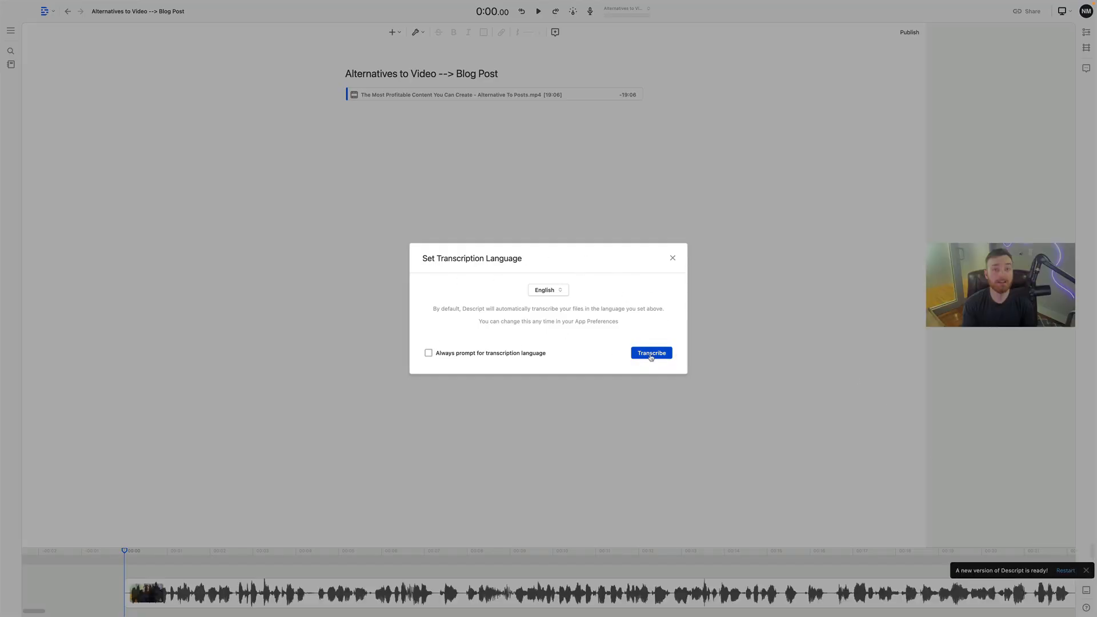
click(650, 353)
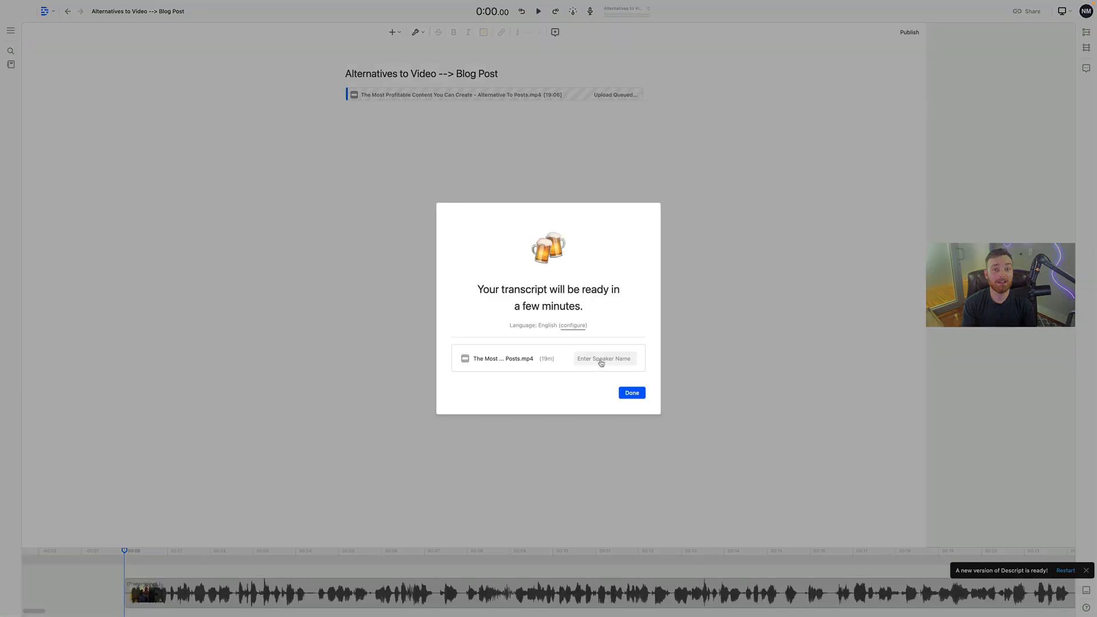
- Add the speaker's first name as the speaker label for the video and finish the transcription setup
click(601, 360)
text(Nate)
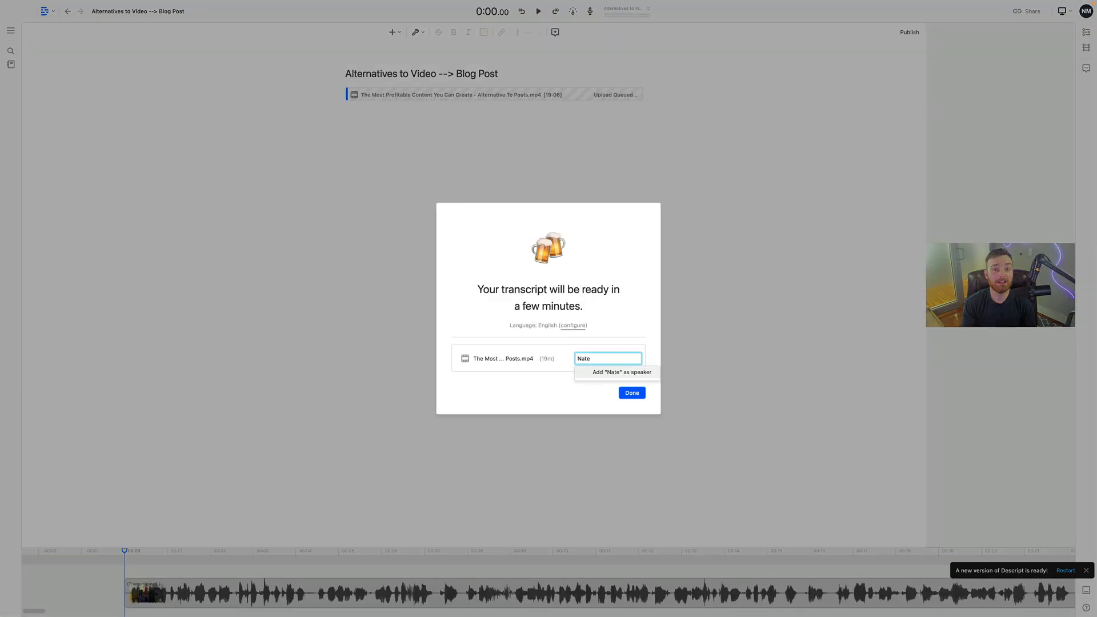
click(615, 373)
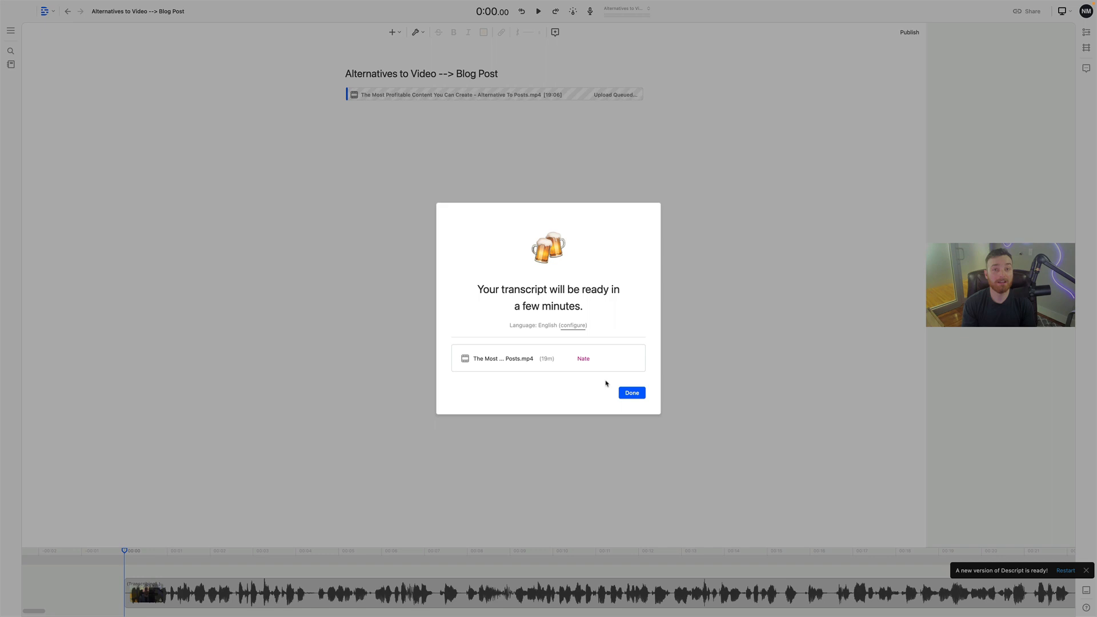
click(635, 394)
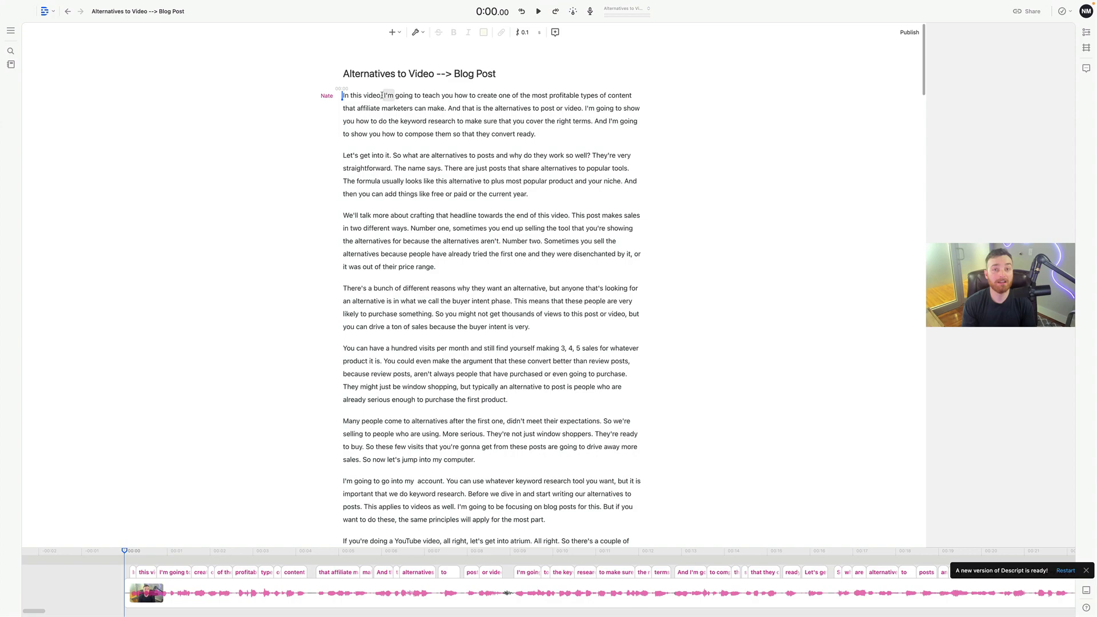
- Look through the generated transcript and delete all of its filler words
scroll(485, 258, down, 2)
scroll(485, 259, down, 20)
scroll(436, 220, down, 10)
scroll(468, 304, up, 15)
scroll(469, 304, up, 20)
click(343, 216)
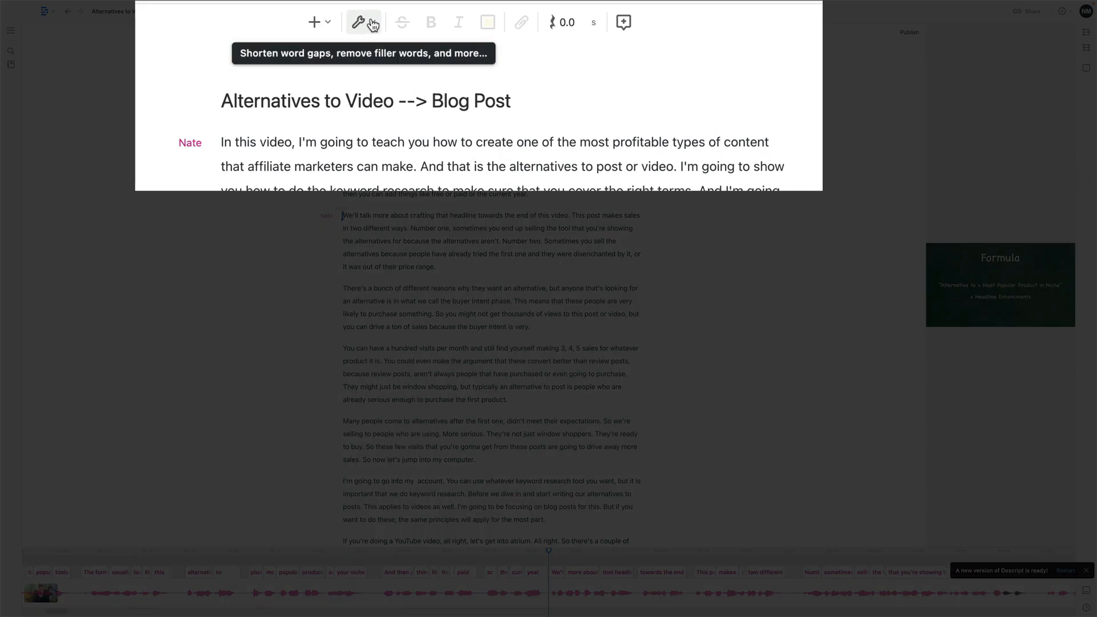
click(423, 33)
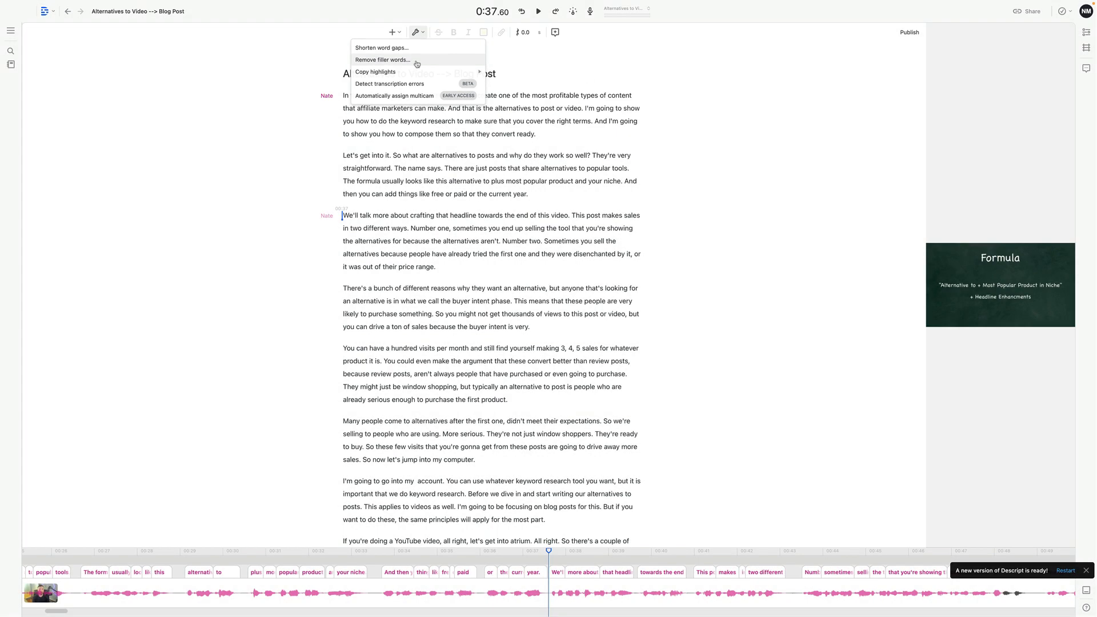
click(412, 60)
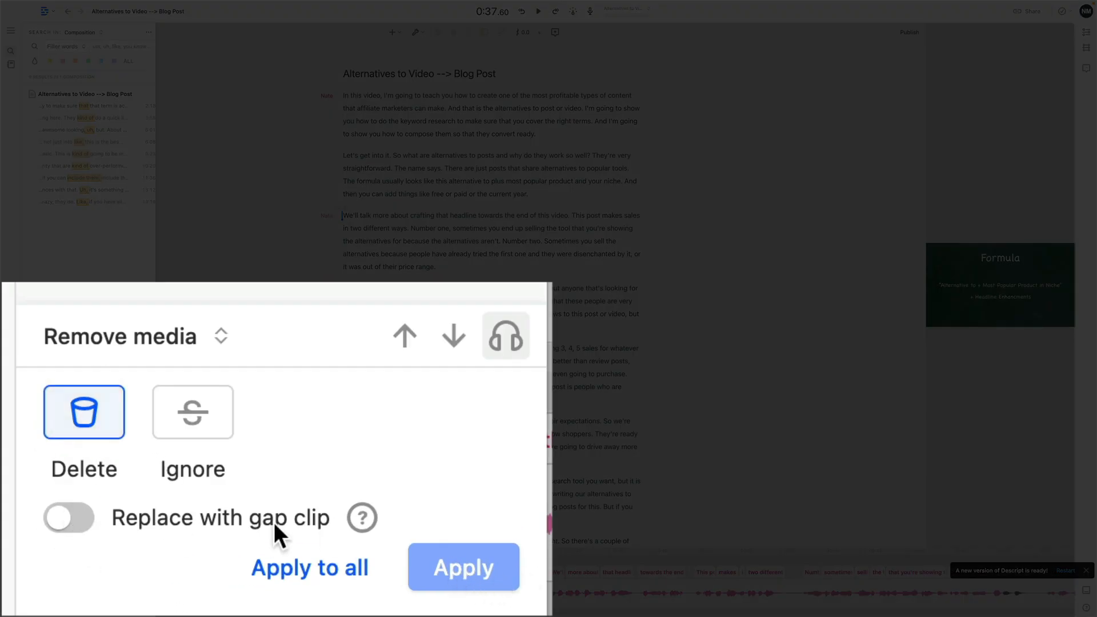
click(335, 580)
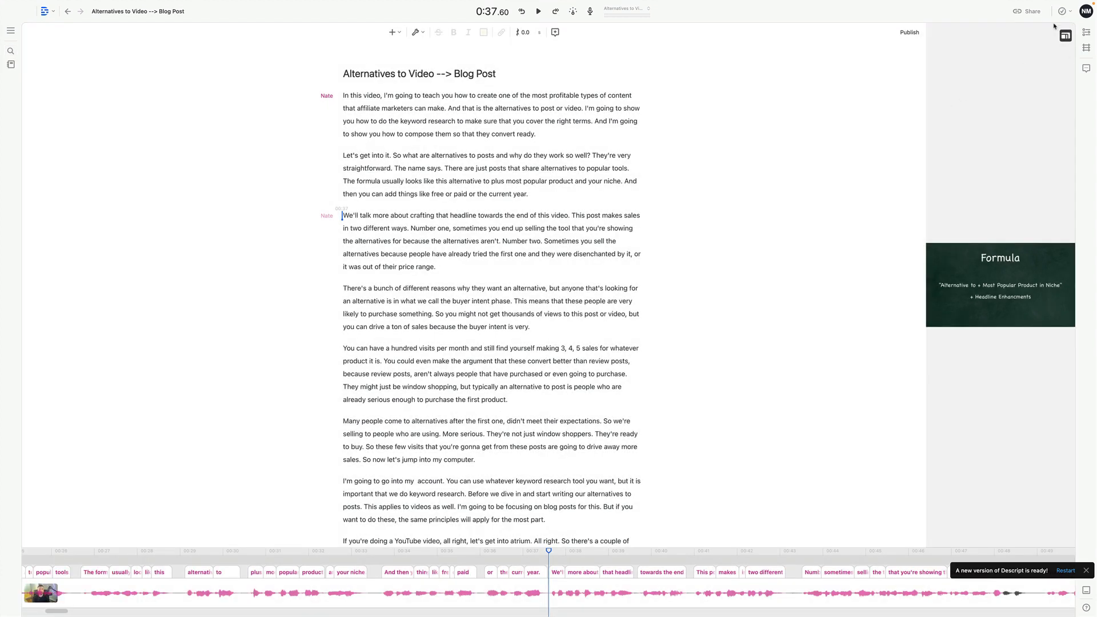
- Look over the project's sharing access settings and its subtitle export options
click(1027, 11)
click(502, 31)
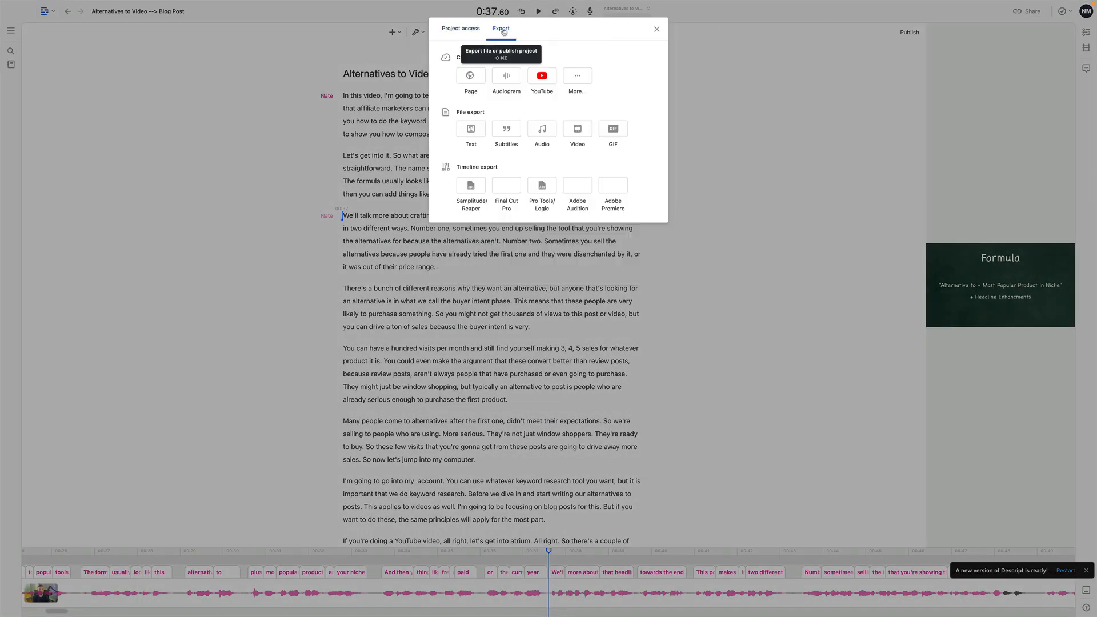
click(462, 31)
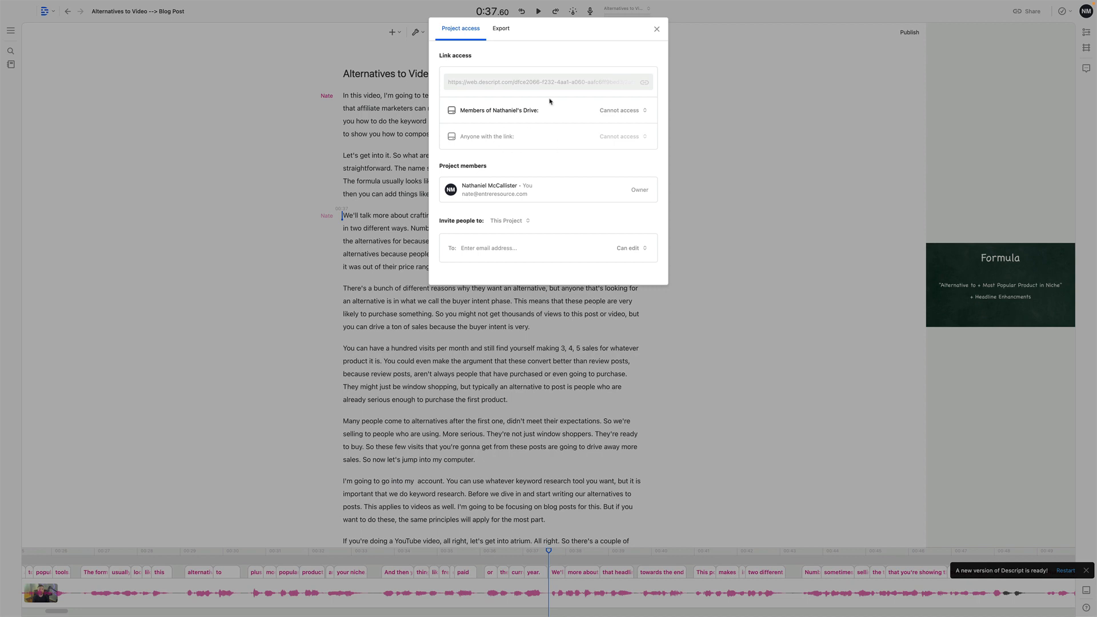
click(502, 30)
click(507, 132)
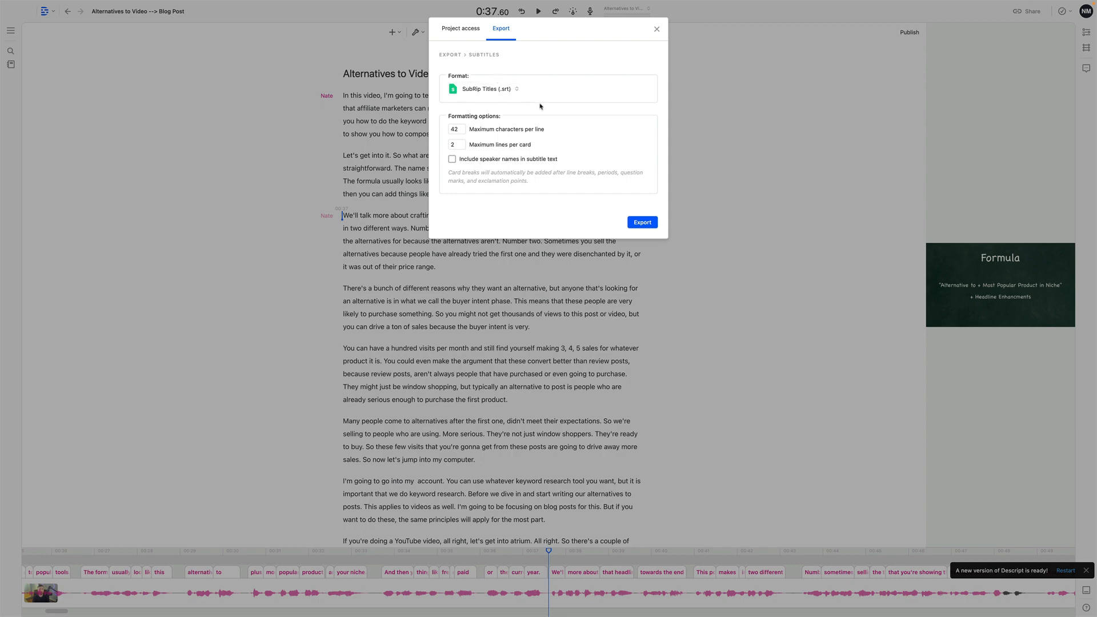
click(460, 28)
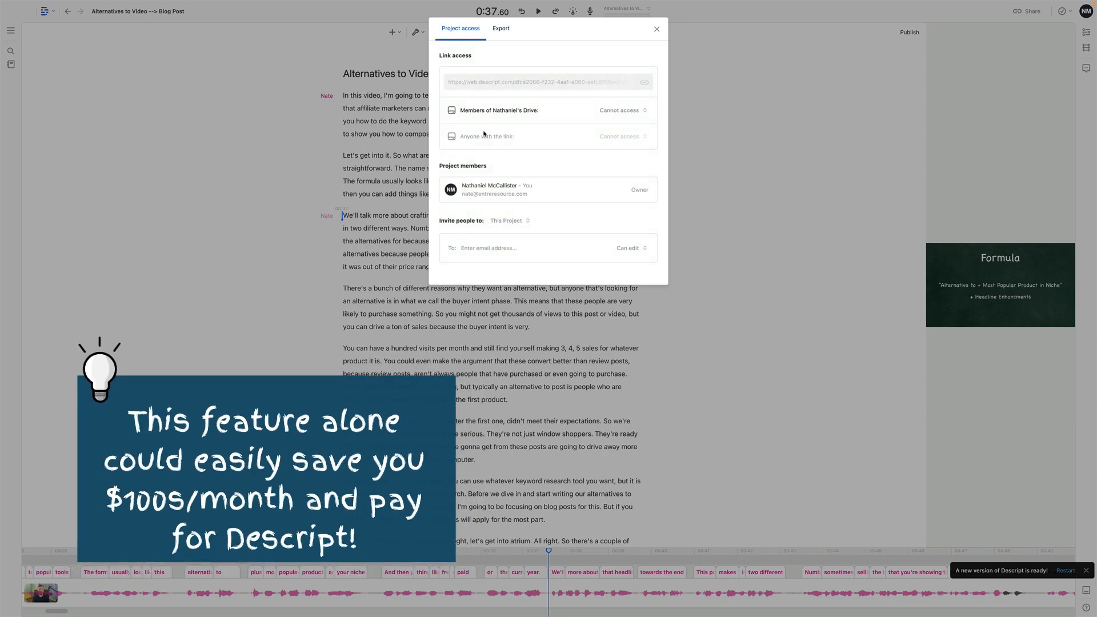
- Export the transcript as a Rich Text Format (.rtf) file without timestamps
click(502, 28)
click(472, 129)
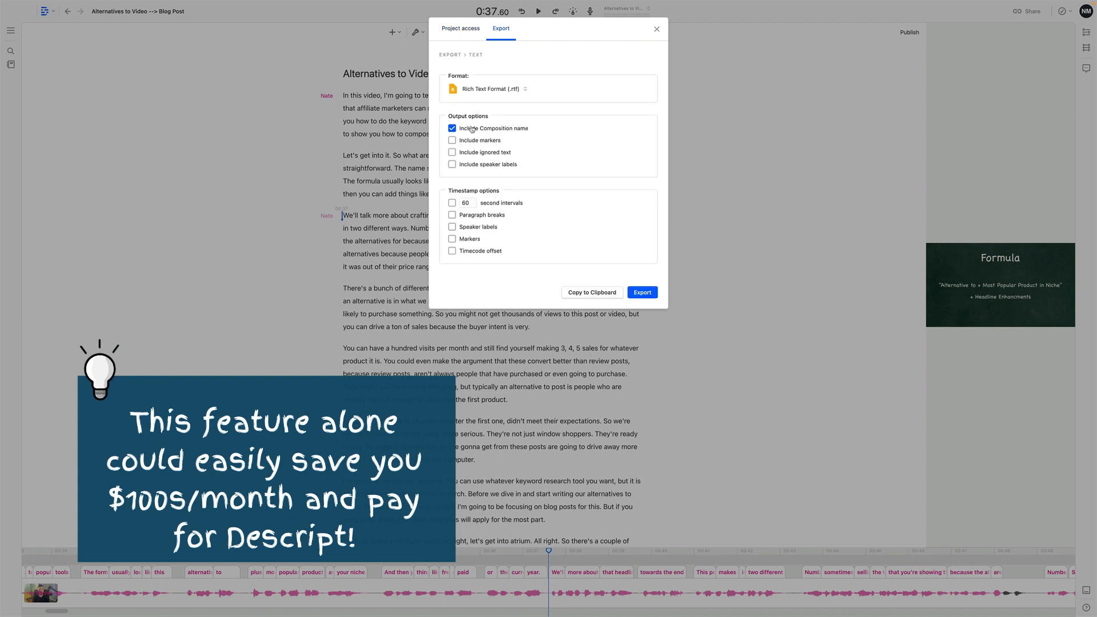
click(452, 129)
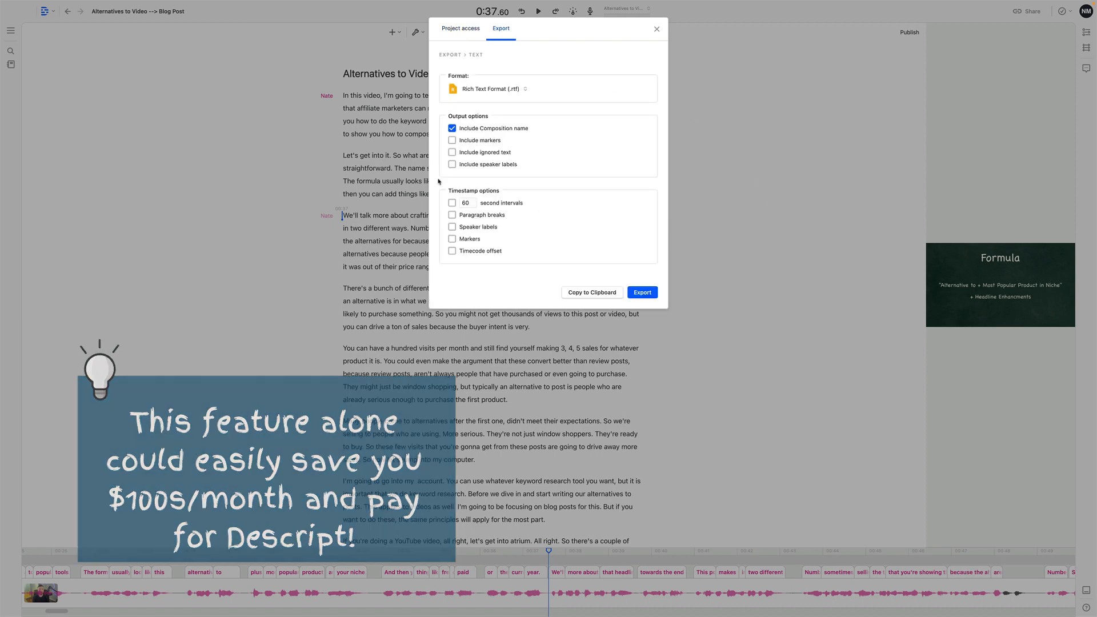
click(452, 203)
click(452, 203)
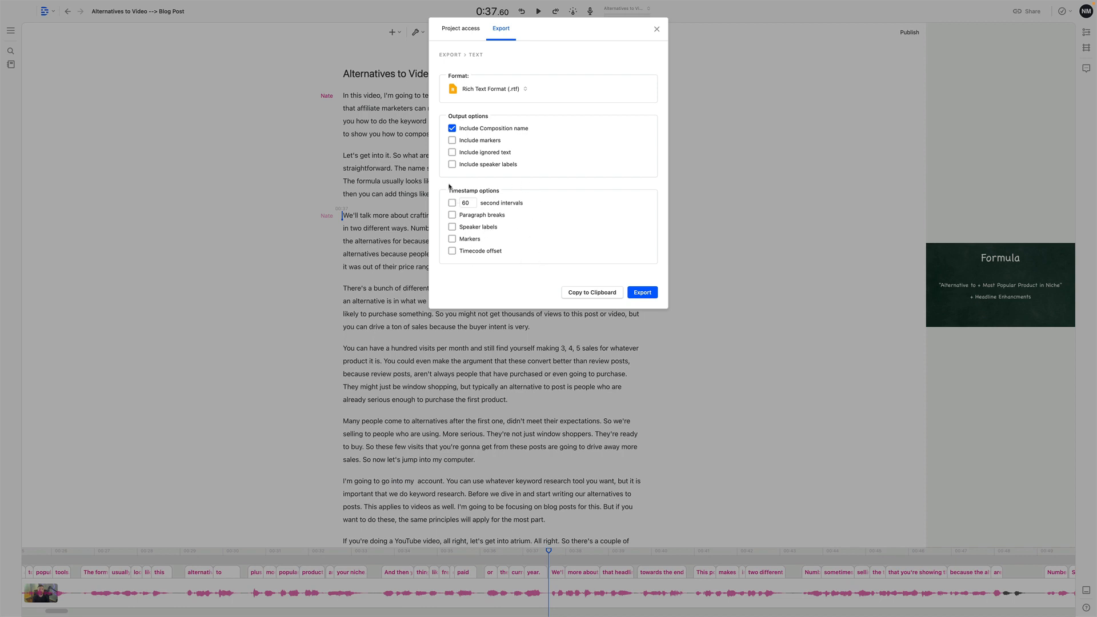
click(452, 215)
click(642, 292)
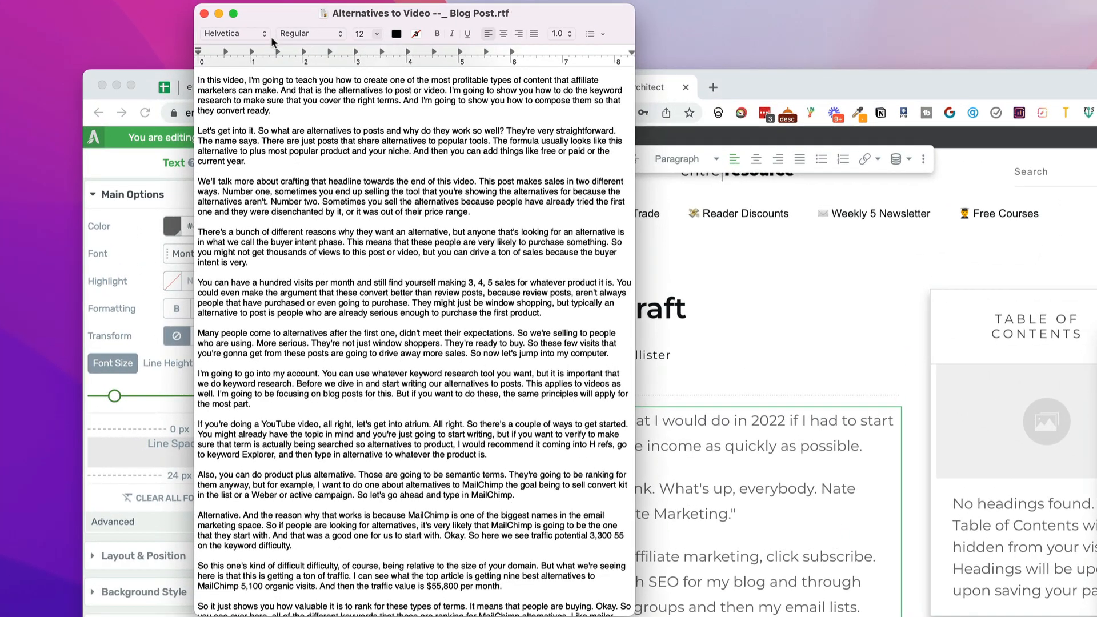
- Copy all the text of the exported .rtf file and open the prowritingaid.com web editor in a new browser tab
key(super+a)
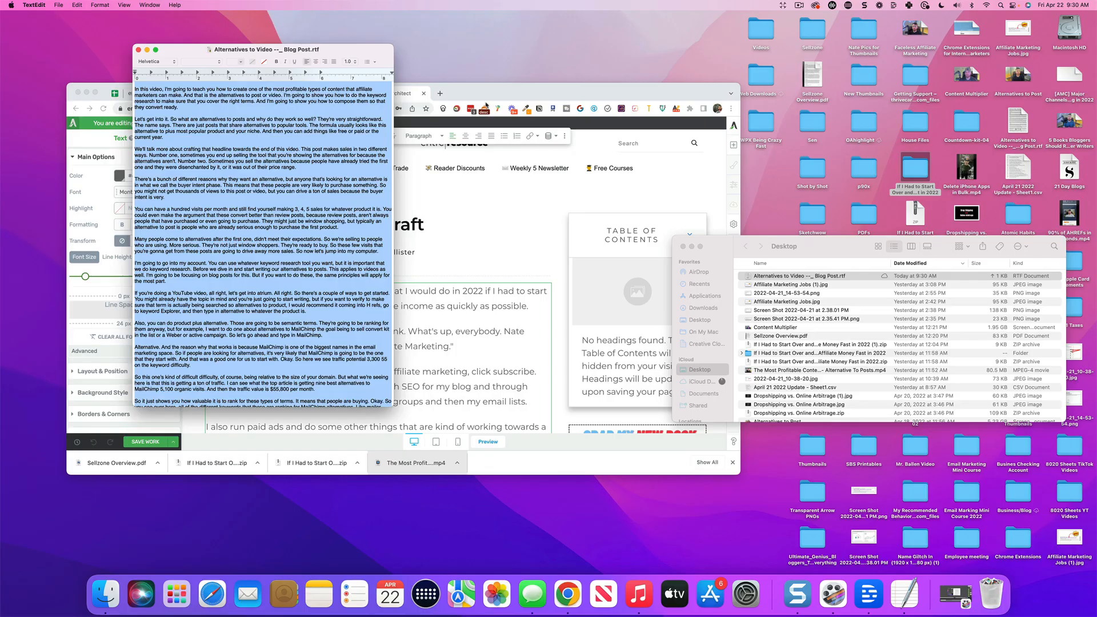
click(98, 93)
key(super+t)
click(96, 90)
text(prowritingaid.com)
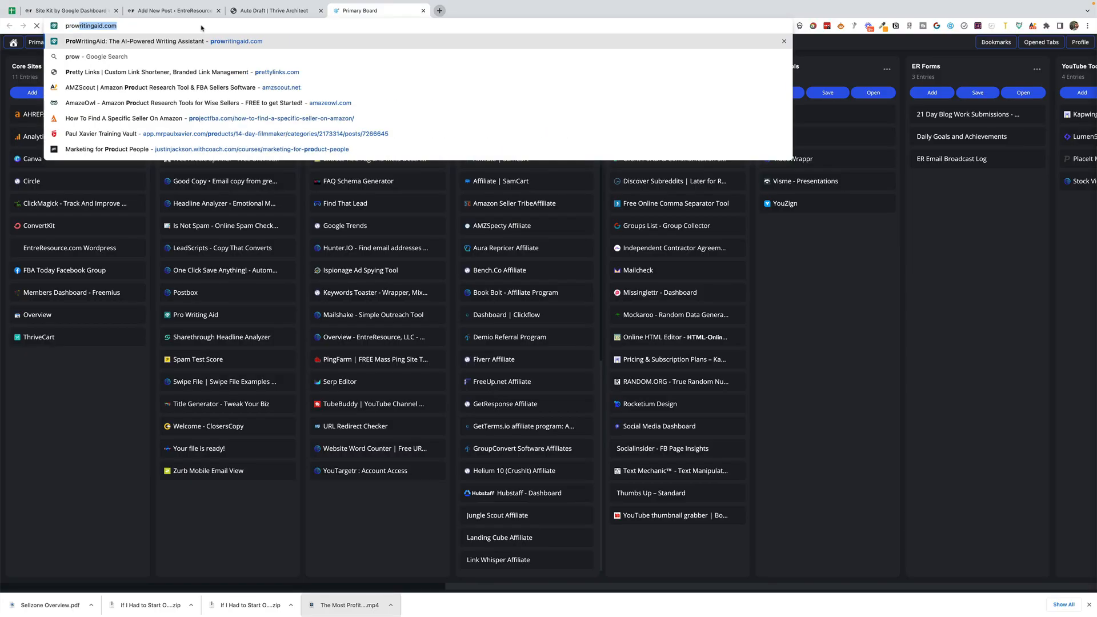
key(Return)
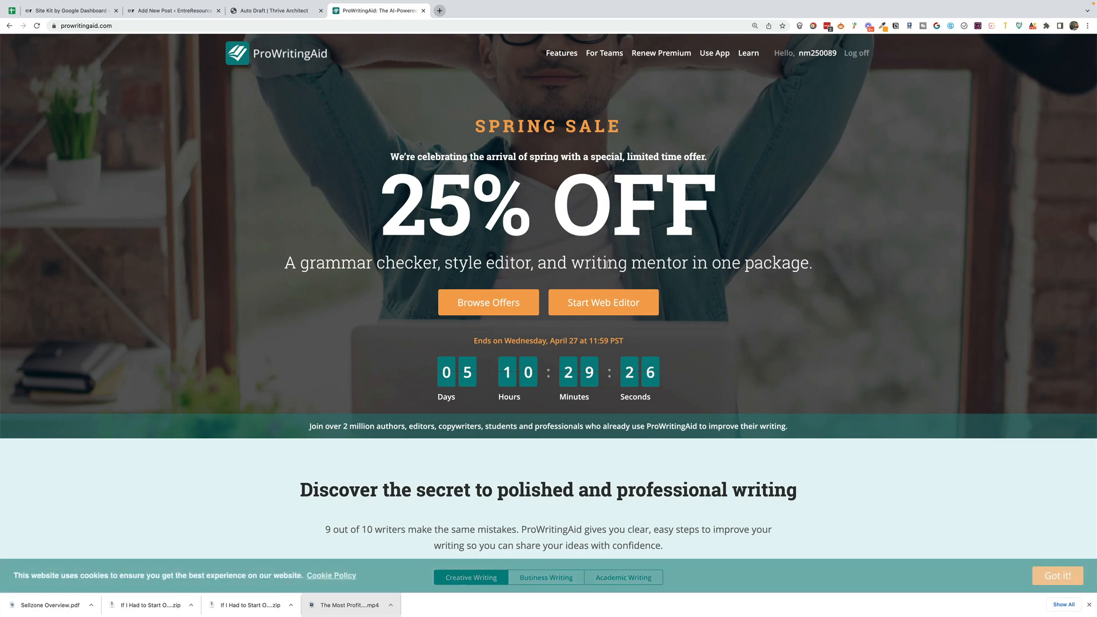
click(603, 302)
- Open hemingwayapp.com in a new tab, replace its sample text with the transcript and review the highlighted readability issues
key(super+t)
text(hemingwayapp.com)
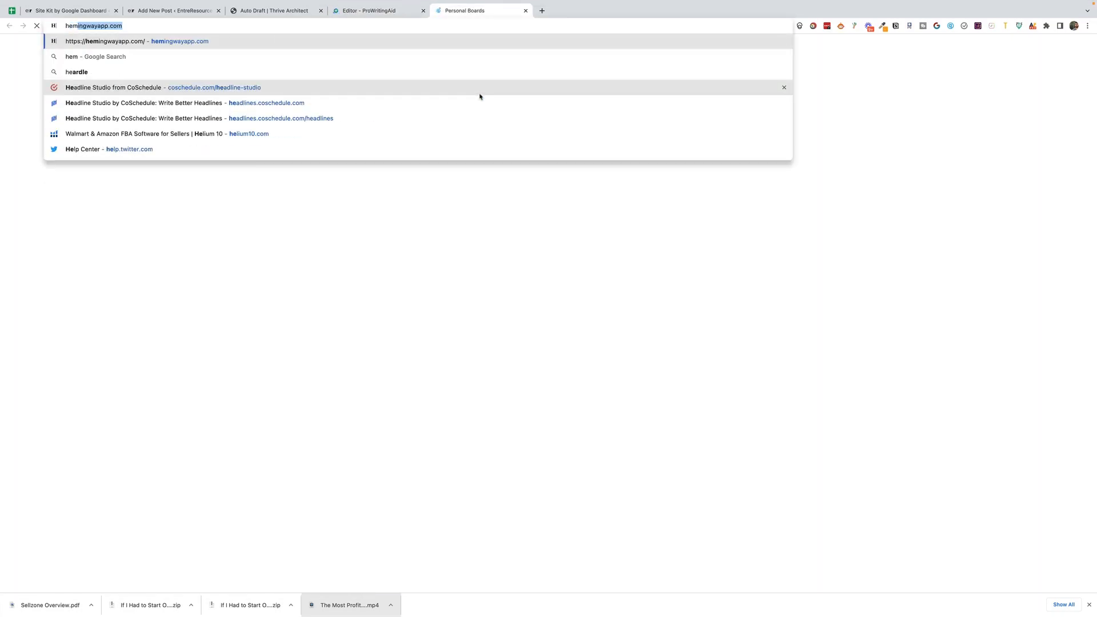
key(Return)
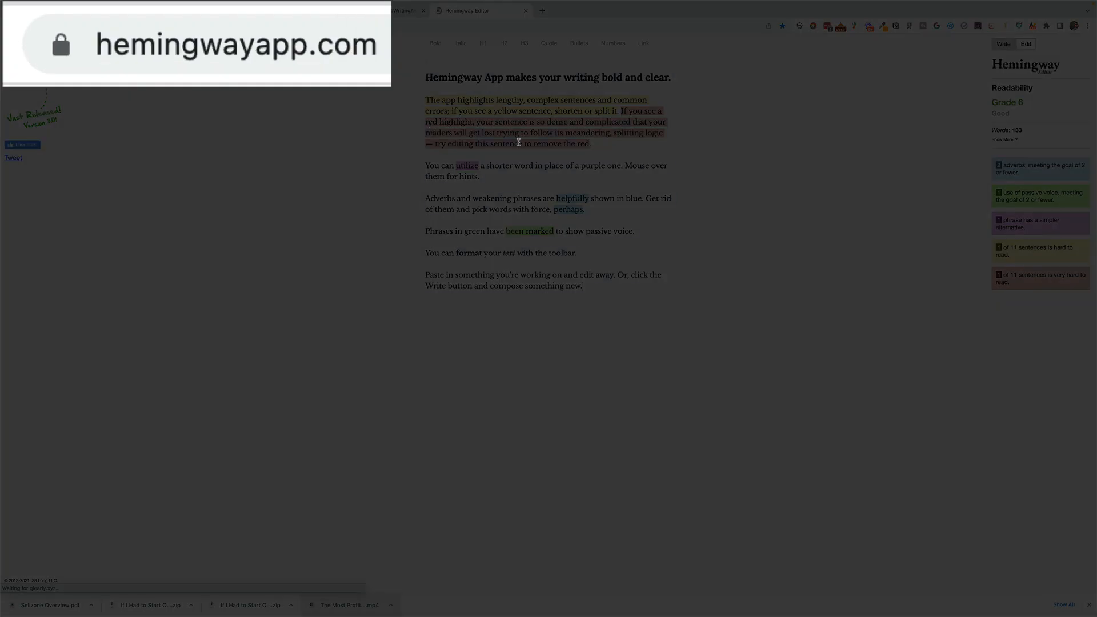
click(519, 142)
key(ctrl+a)
key(ctrl+v)
scroll(566, 209, up, 15)
scroll(581, 216, up, 15)
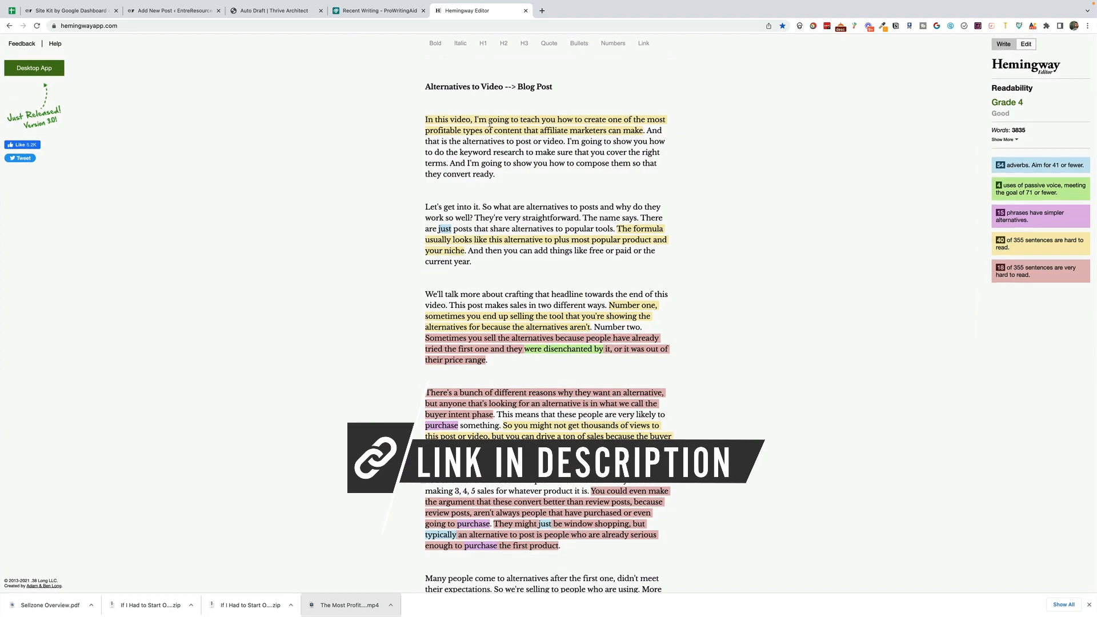
mouse_move(600, 349)
scroll(601, 350, down, 5)
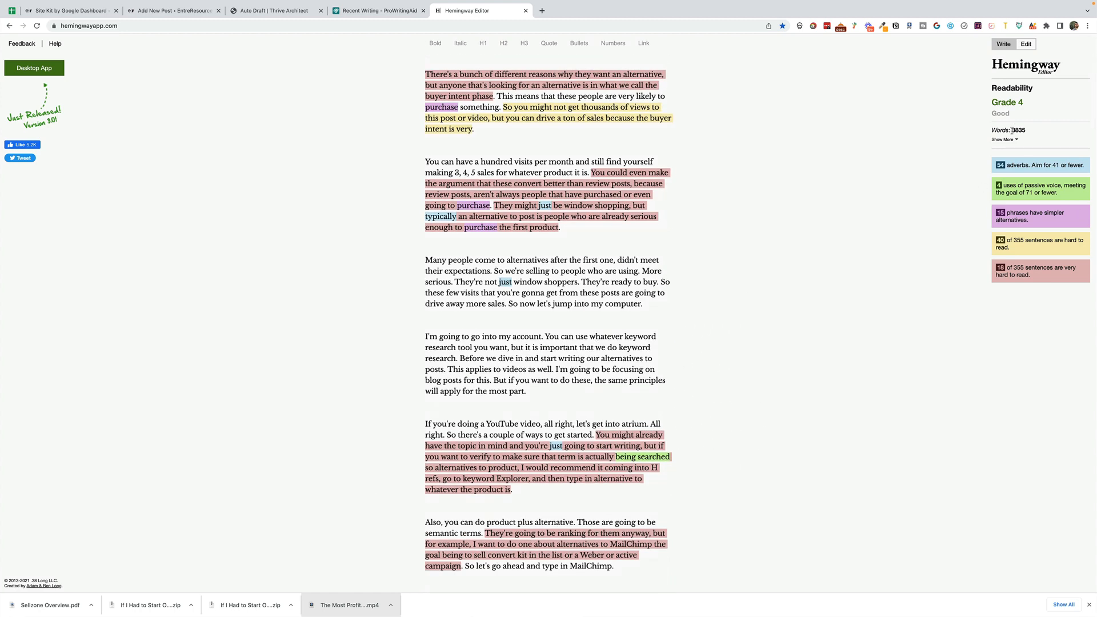
scroll(1023, 137, up, 5)
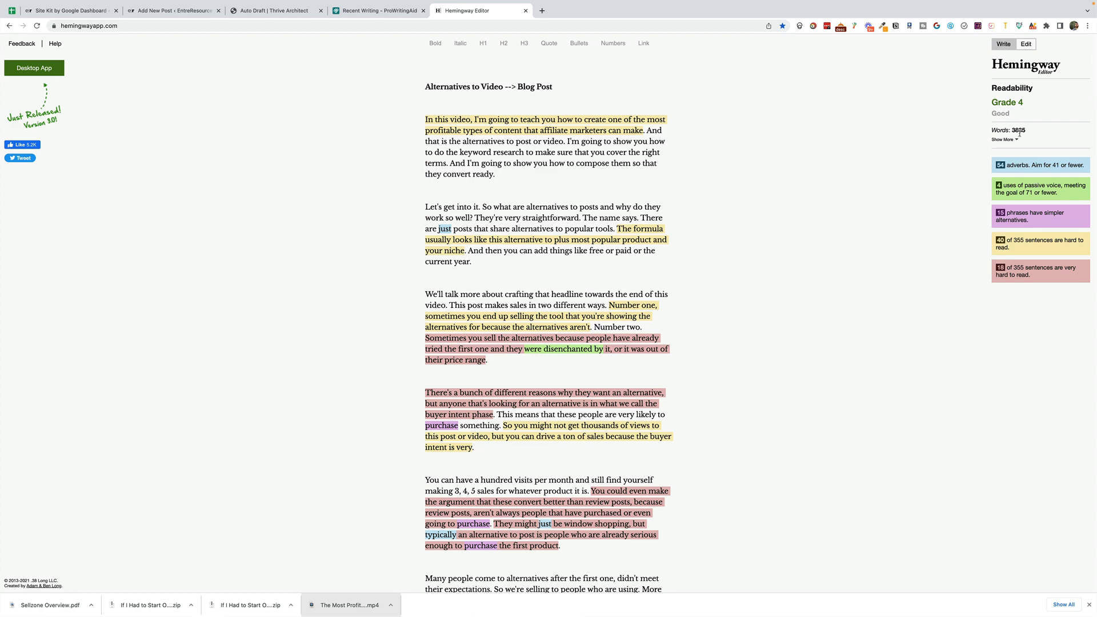
- Switch to ProWritingAid, create a new document and paste the transcript into it
click(377, 10)
click(33, 93)
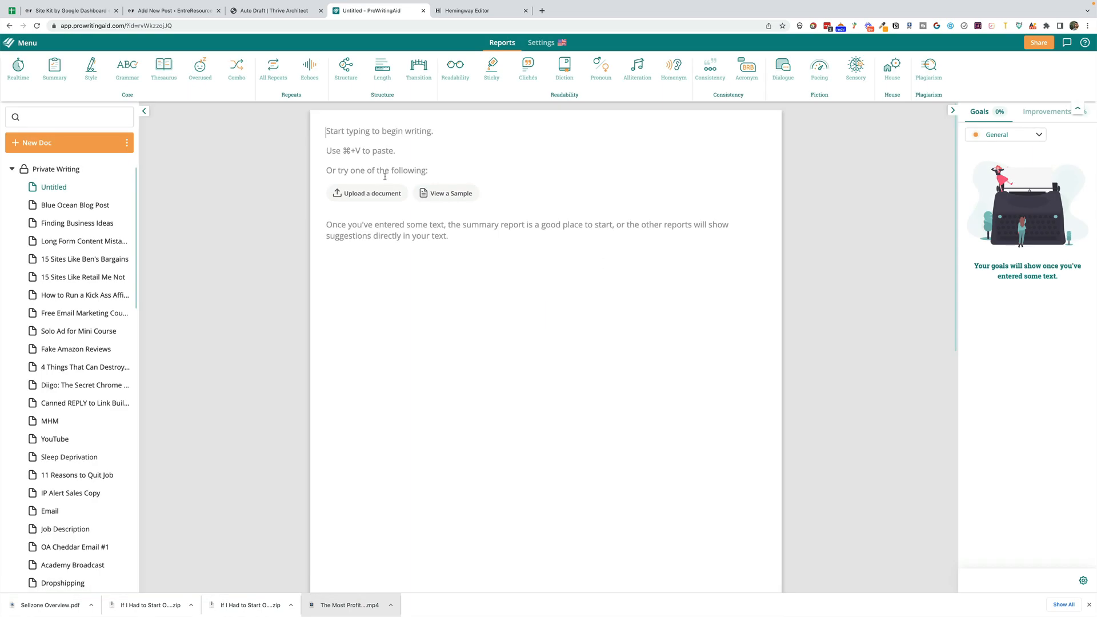
key(super+v)
scroll(434, 182, up, 15)
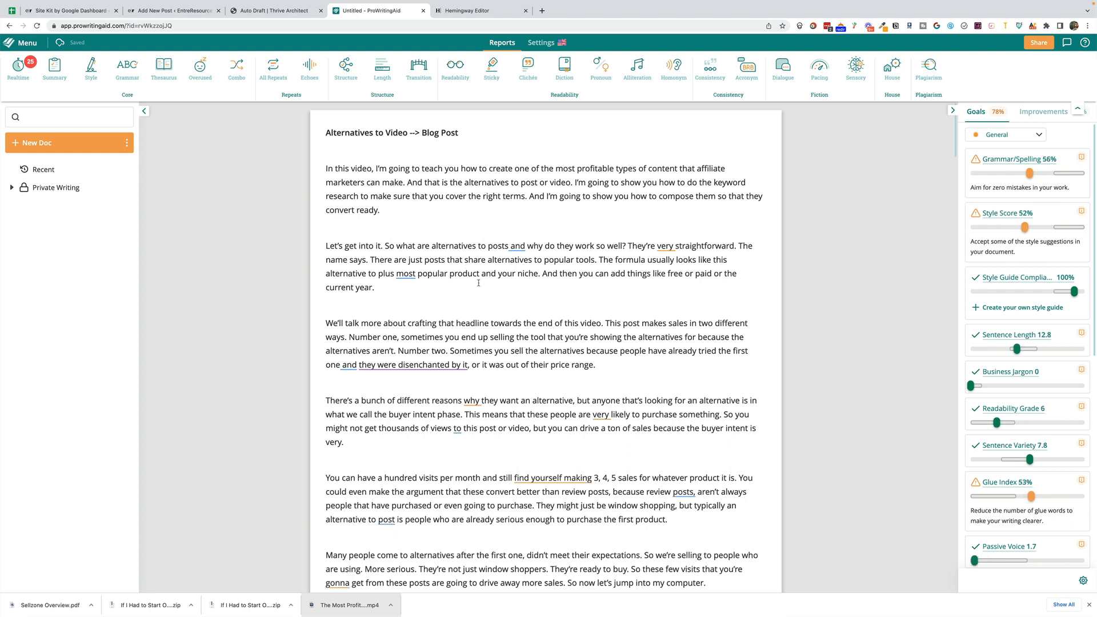
- Switch to the Auto Draft post in Thrive Architect and delete all of the old transcript text from its text block
click(179, 11)
click(252, 11)
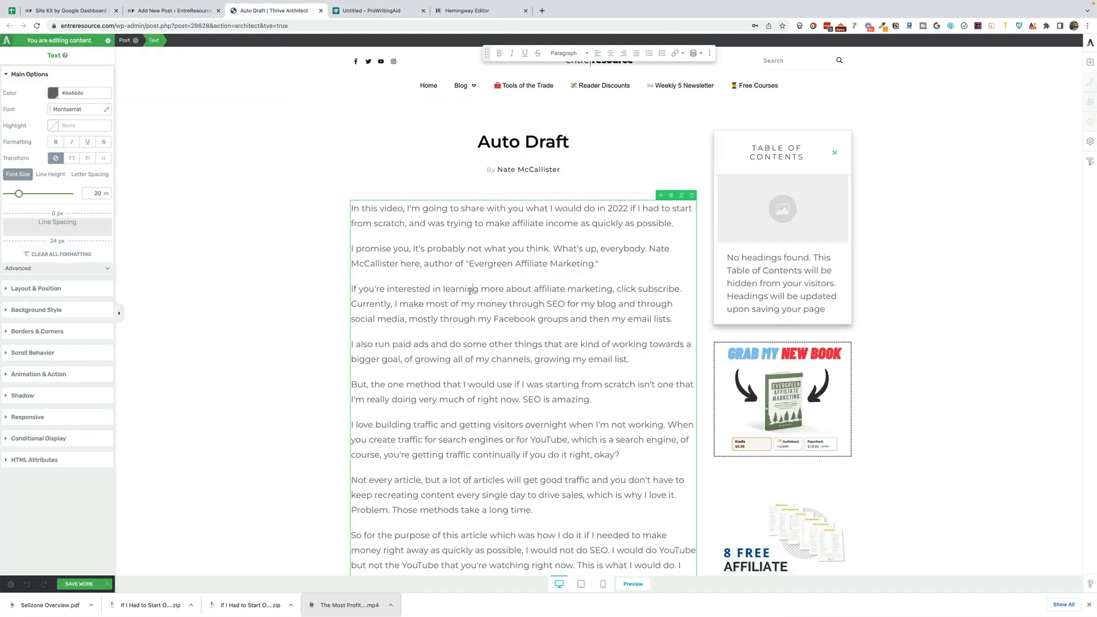
key(super+a)
key(BackSpace)
click(242, 224)
- Examine the detailed reading-ease scores in ProWritingAid's Readability report for the document
click(399, 10)
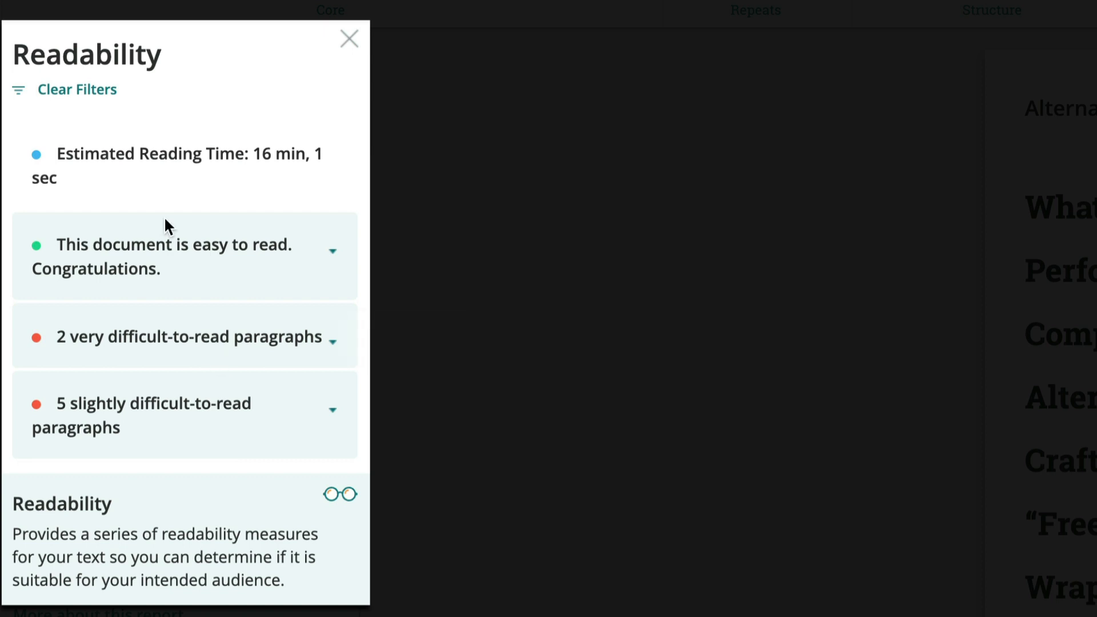
click(183, 249)
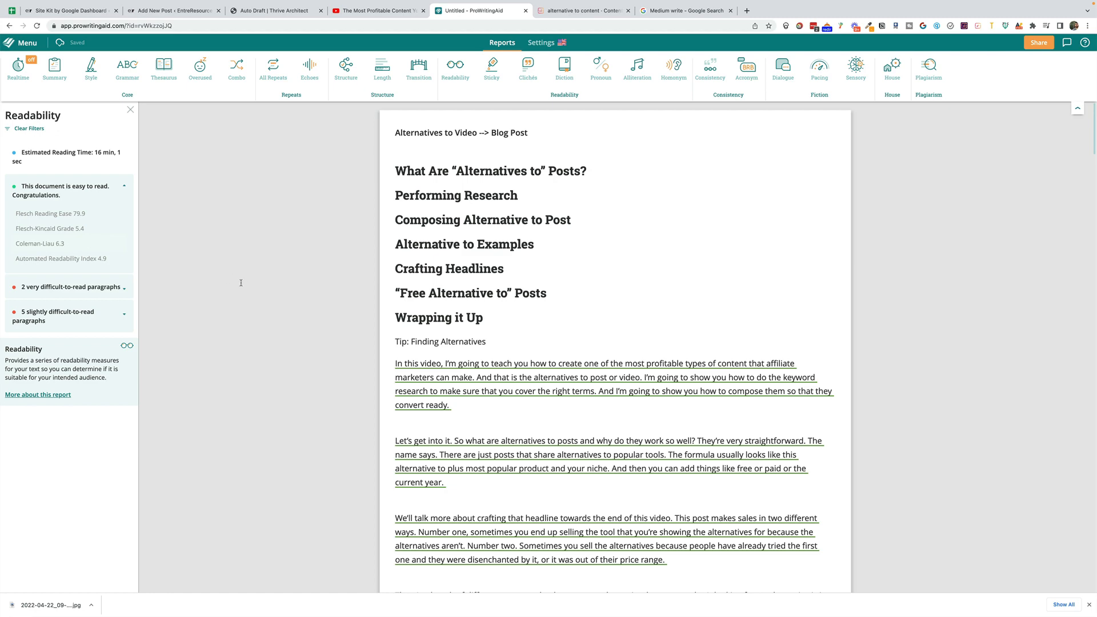
- Look through the Google results for "write alternative to posts", the AlternativeTo page on Write.as and the related "medium write" search
click(539, 13)
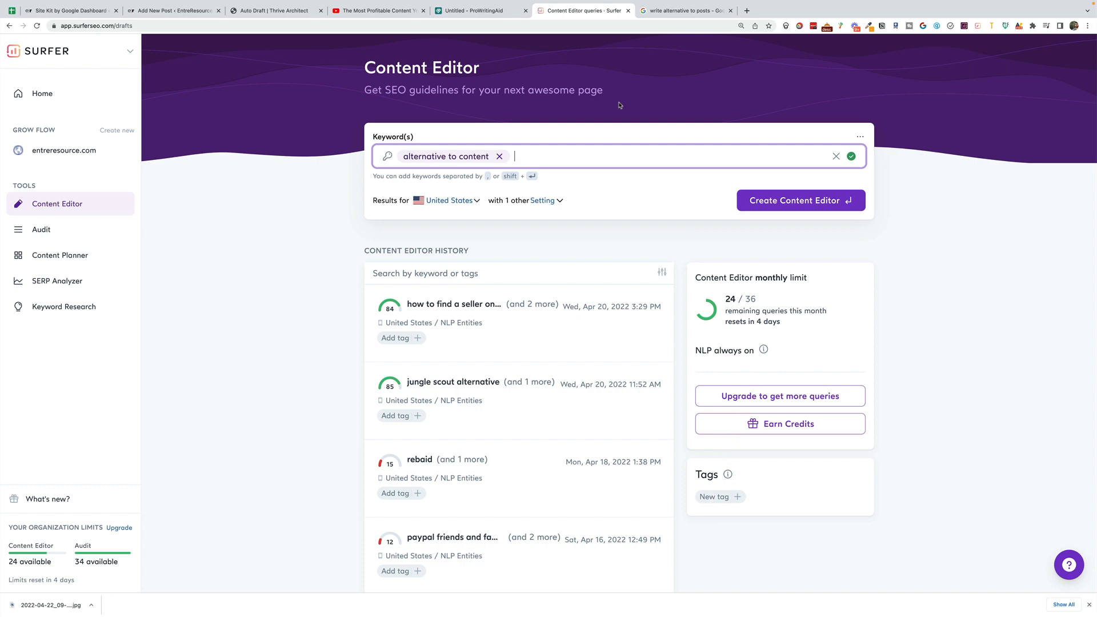
click(667, 15)
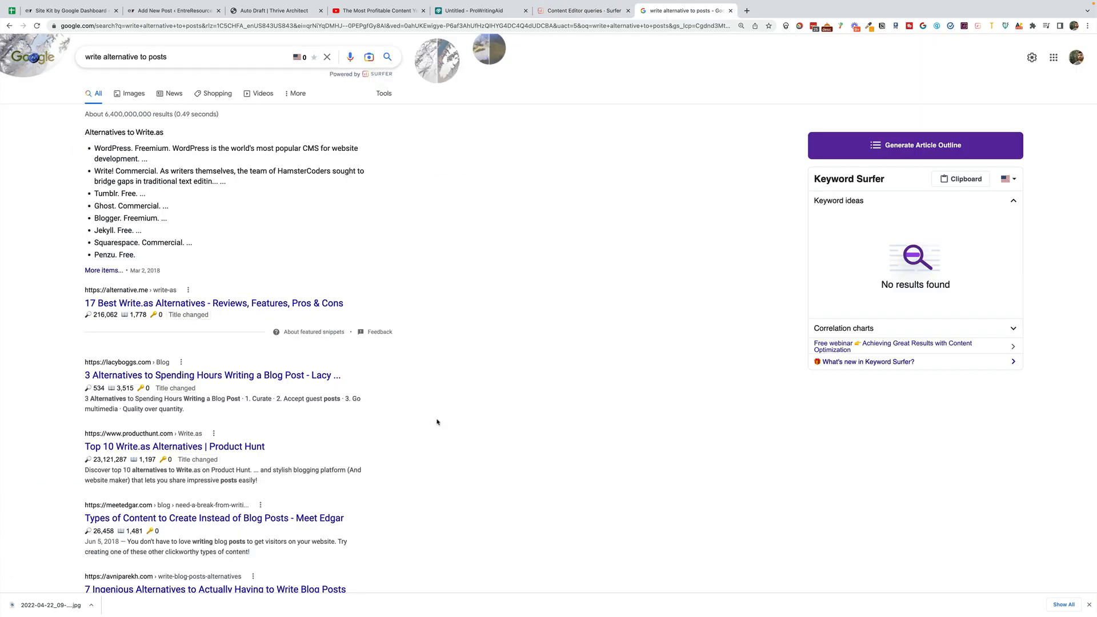
scroll(354, 251, down, 1)
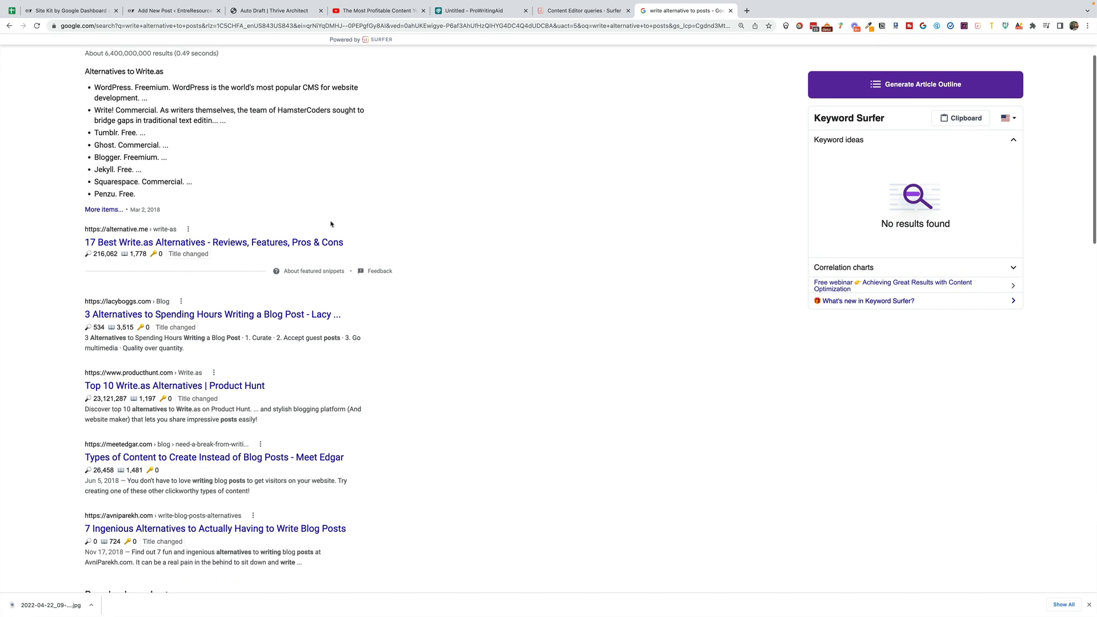
scroll(366, 337, down, 5)
scroll(337, 341, down, 7)
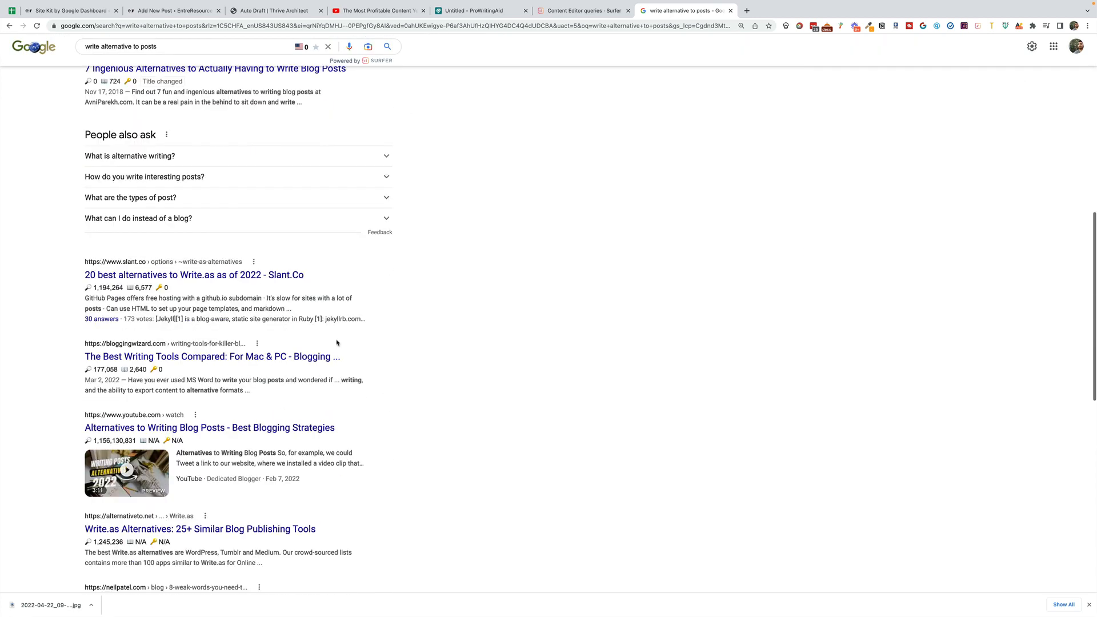
scroll(282, 358, down, 3)
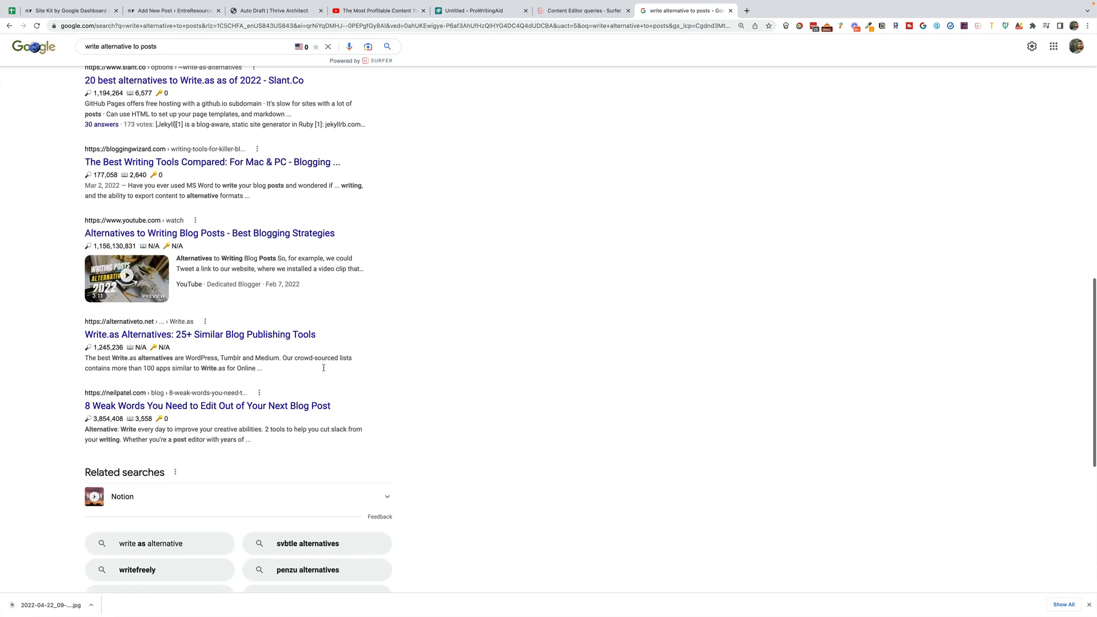
scroll(329, 371, down, 1)
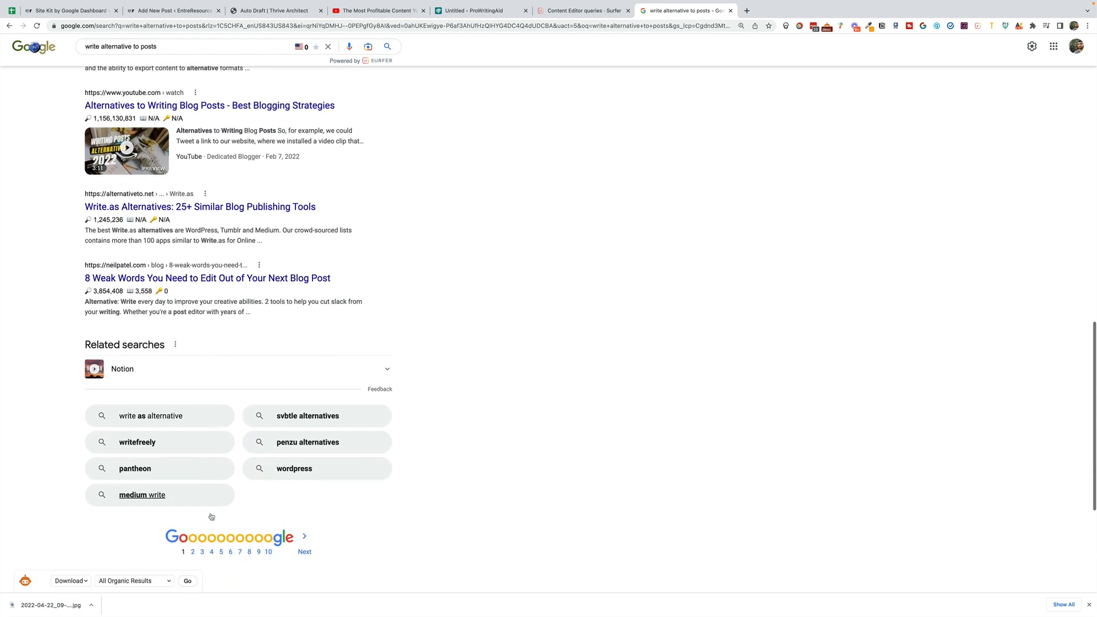
click(212, 209)
scroll(522, 277, down, 5)
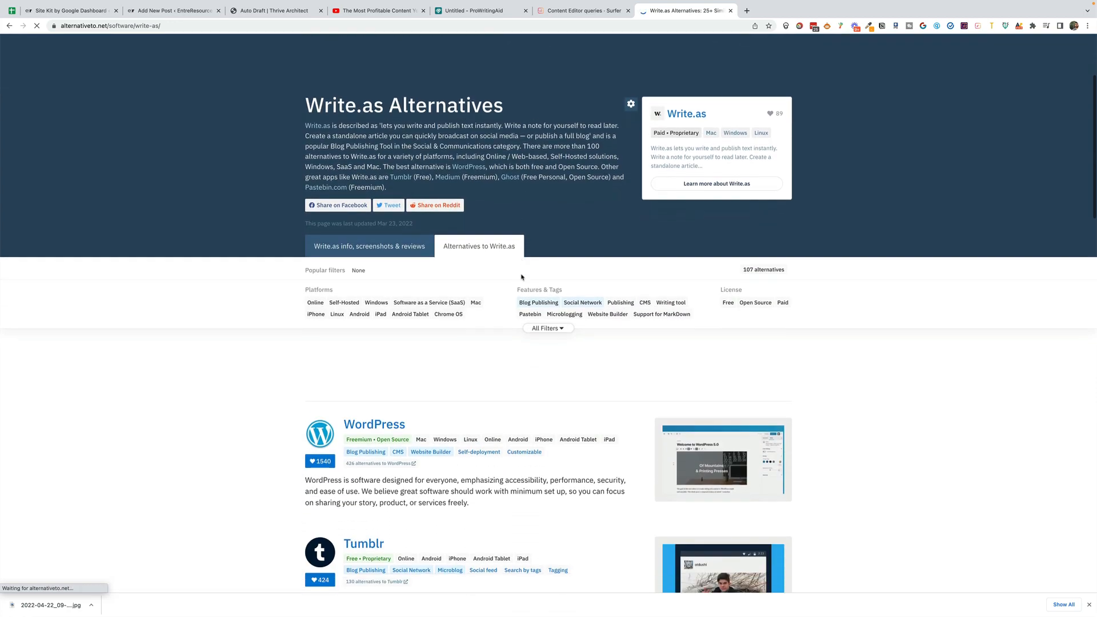
scroll(694, 288, up, 6)
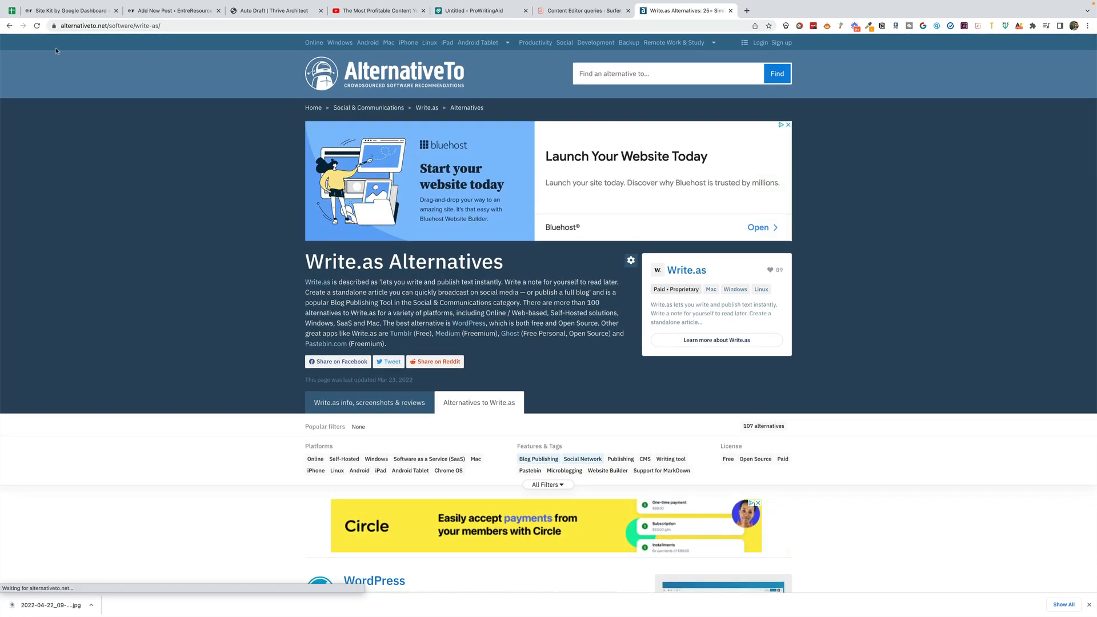
click(9, 26)
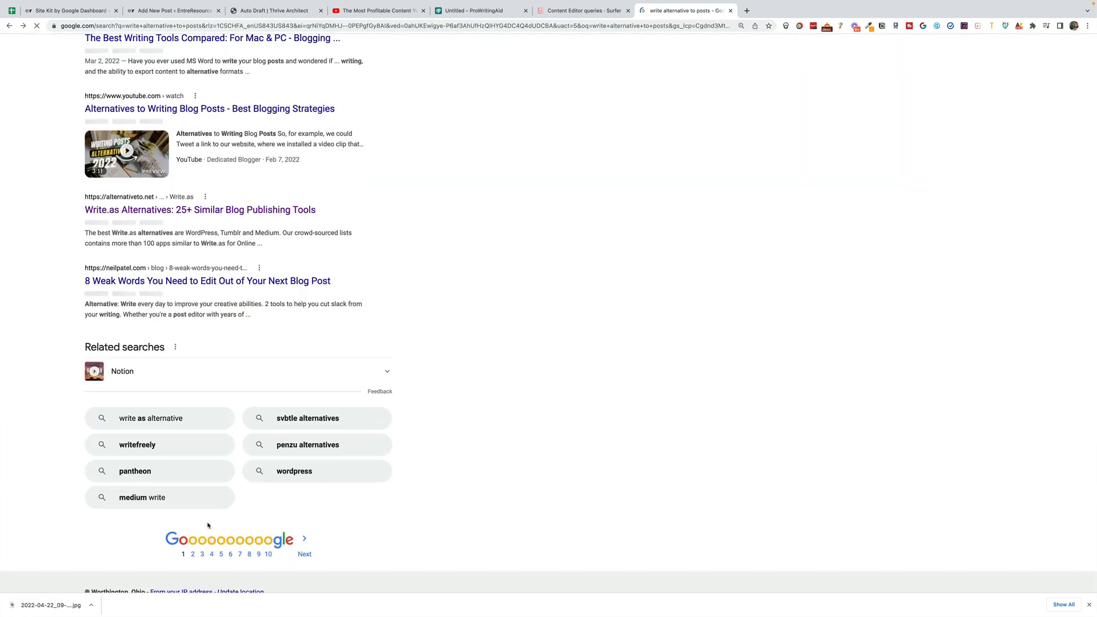
click(214, 527)
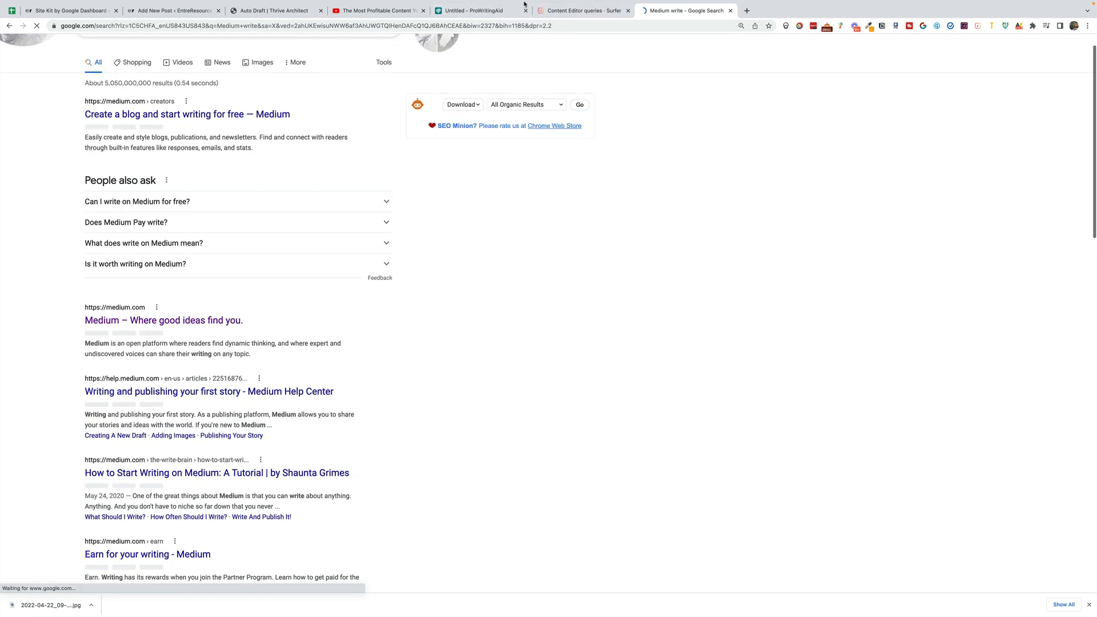
- Switch to Surfer, create a content editor for the keyword "alternative to content" with United States results, and open it
click(605, 2)
click(797, 201)
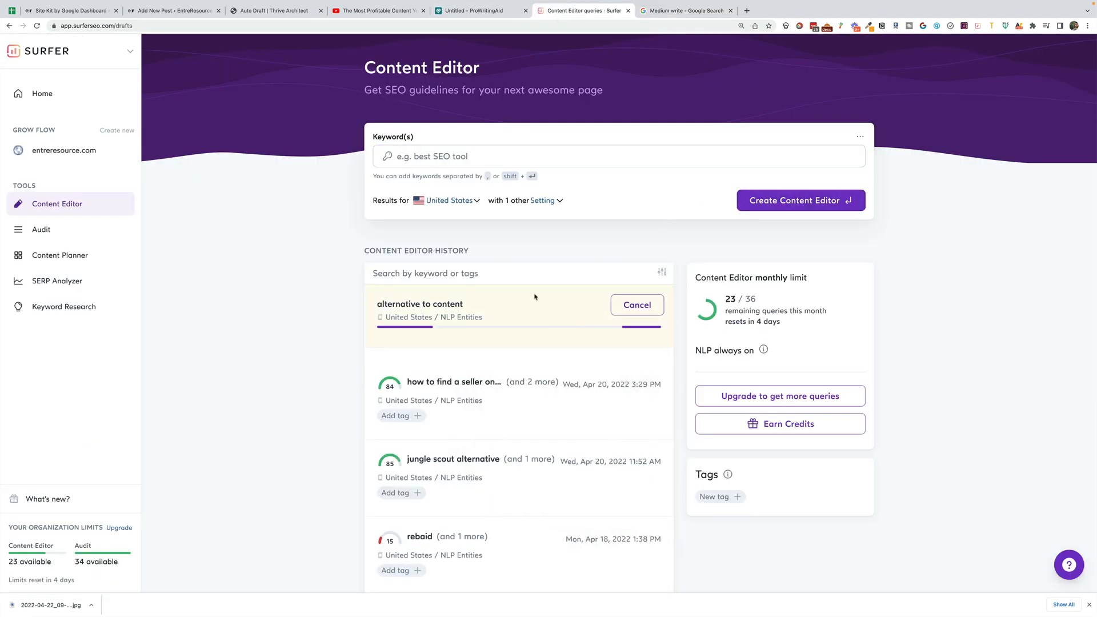
scroll(495, 311, down, 1)
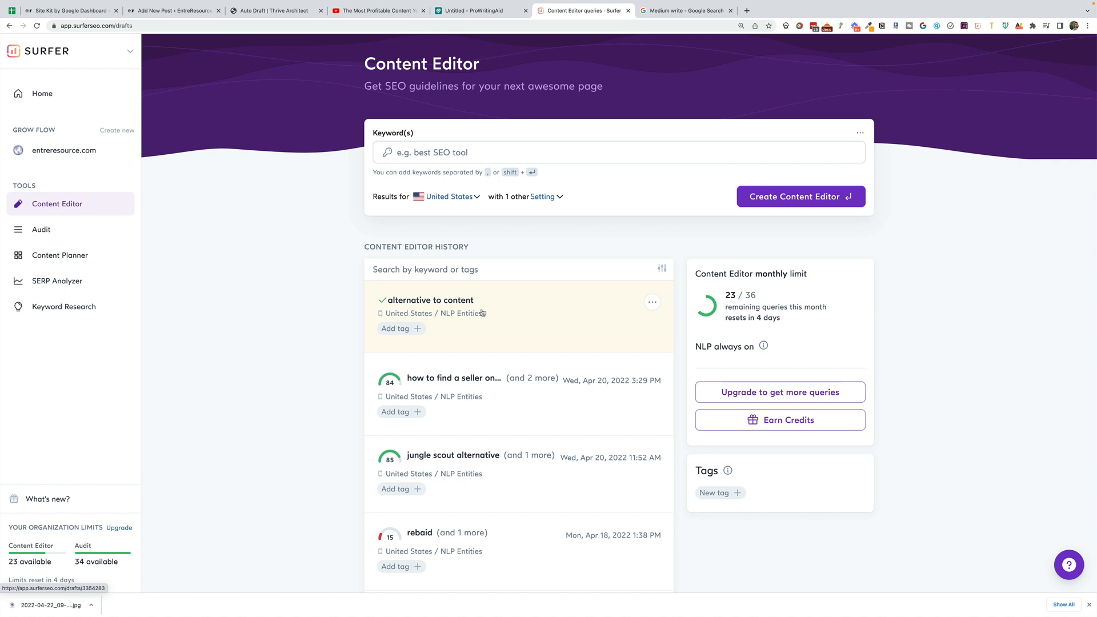
click(482, 313)
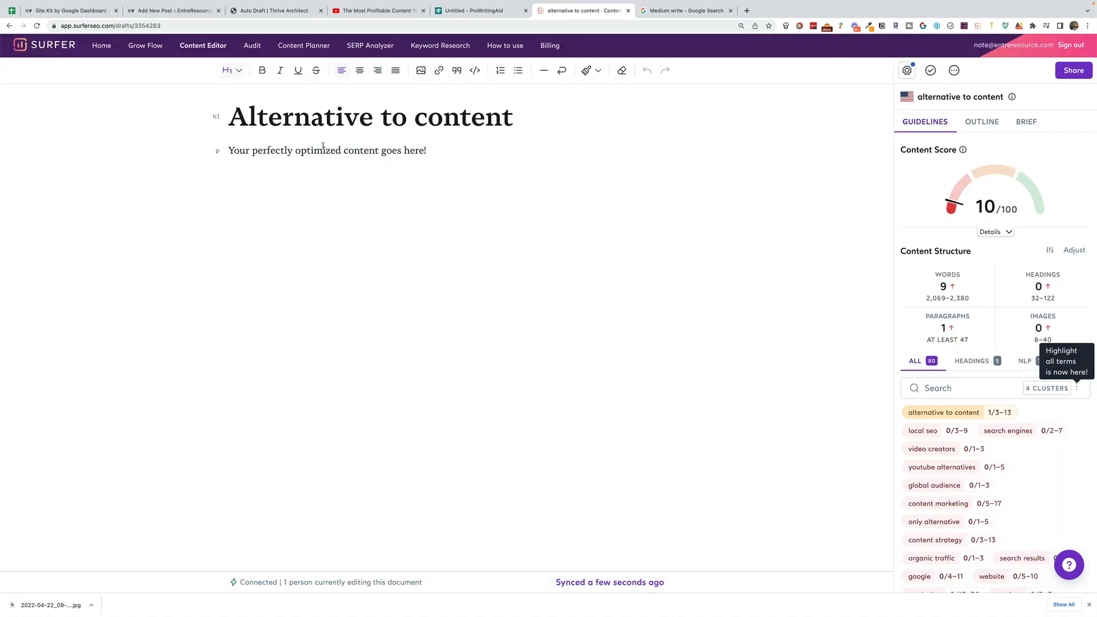
- Replace the placeholder paragraph under the Alternative to content heading with the transcript and its section headings
triple_click(328, 152)
key(ctrl+v)
scroll(418, 211, up, 10)
scroll(418, 210, up, 15)
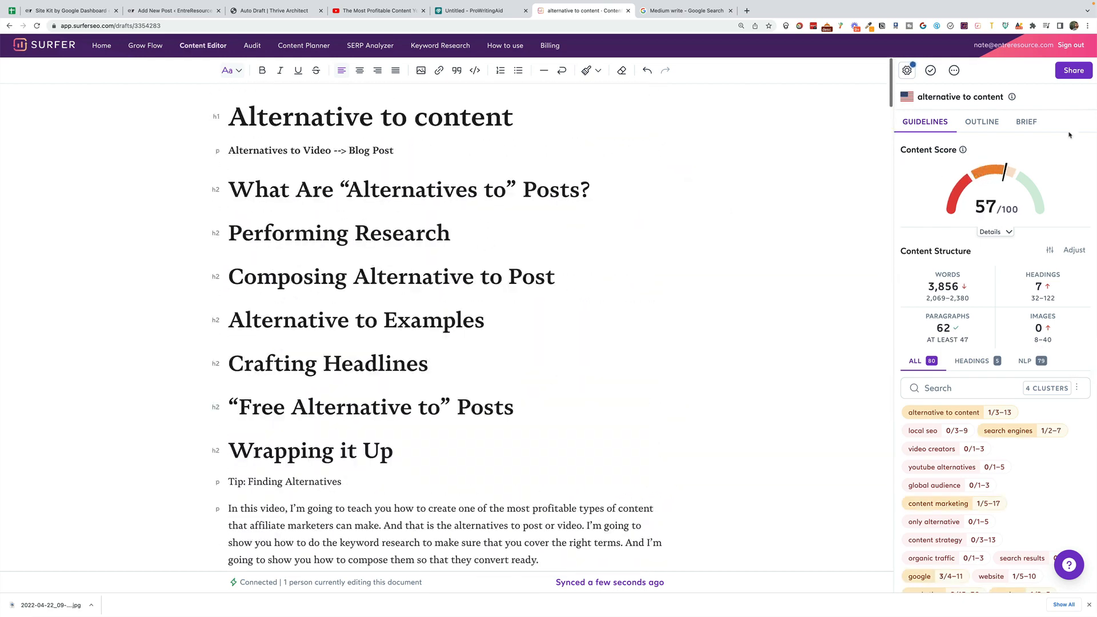
- Delete the block of seven section headings from "What Are 'Alternatives to' Posts?" through "Wrapping it Up" near the article's beginning
drag(500, 451, 396, 150)
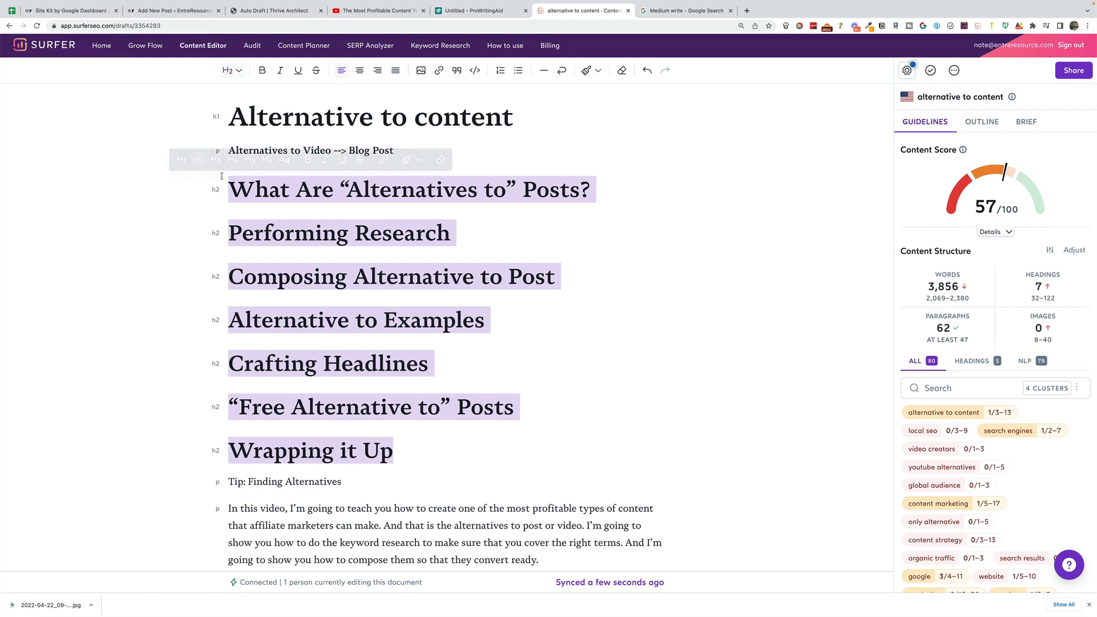
key(BackSpace)
key(BackSpace)
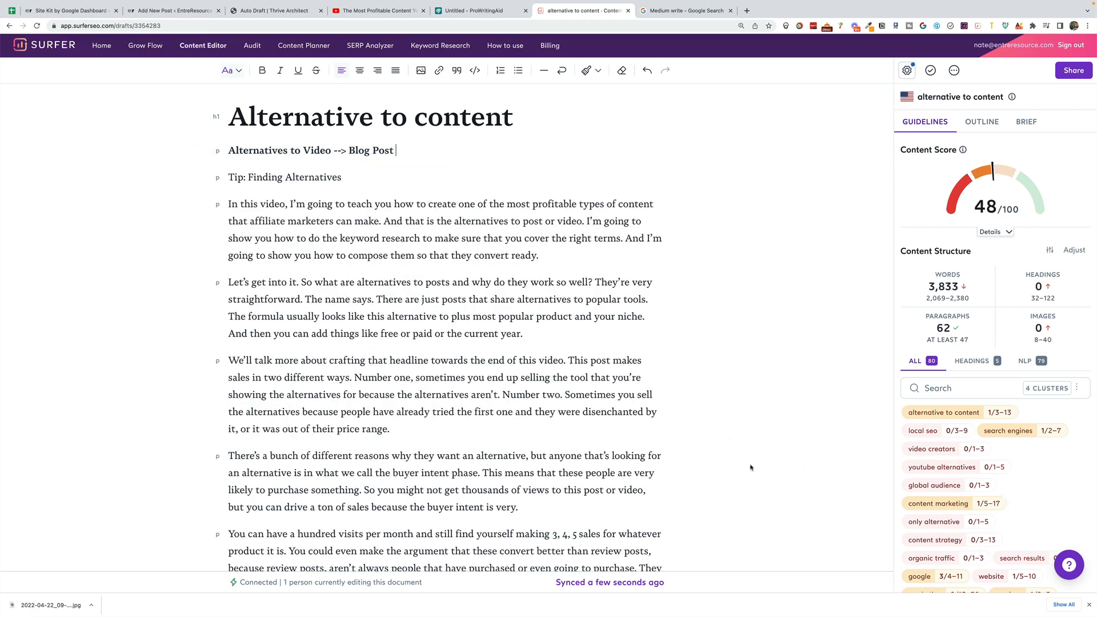
- Examine the organic competitors in the content editor's settings, load more of them, and close the settings
click(907, 70)
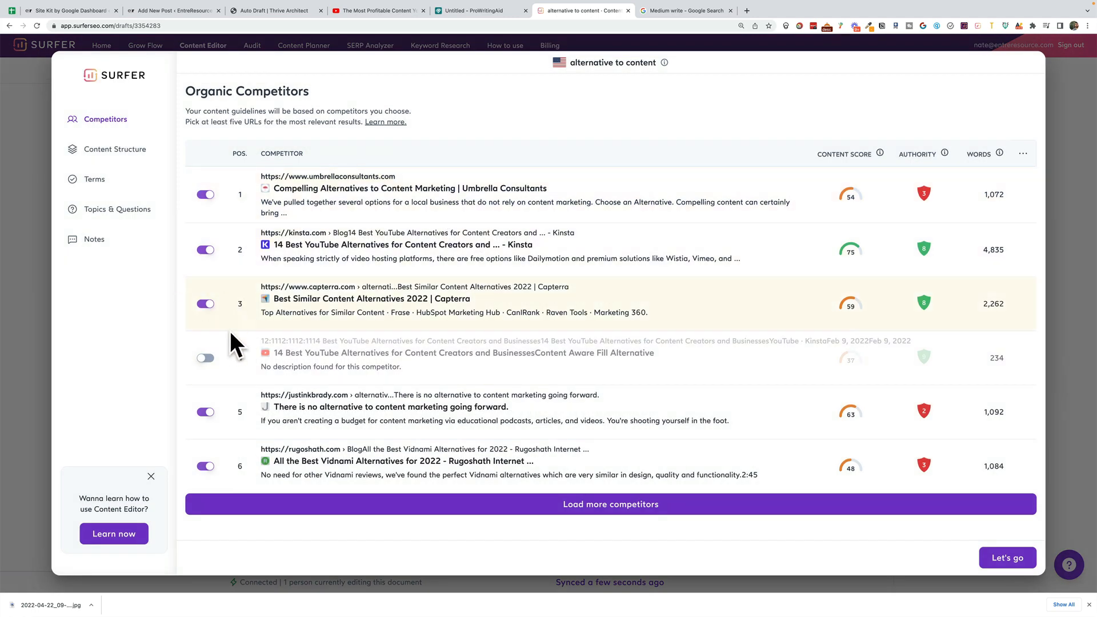
click(541, 505)
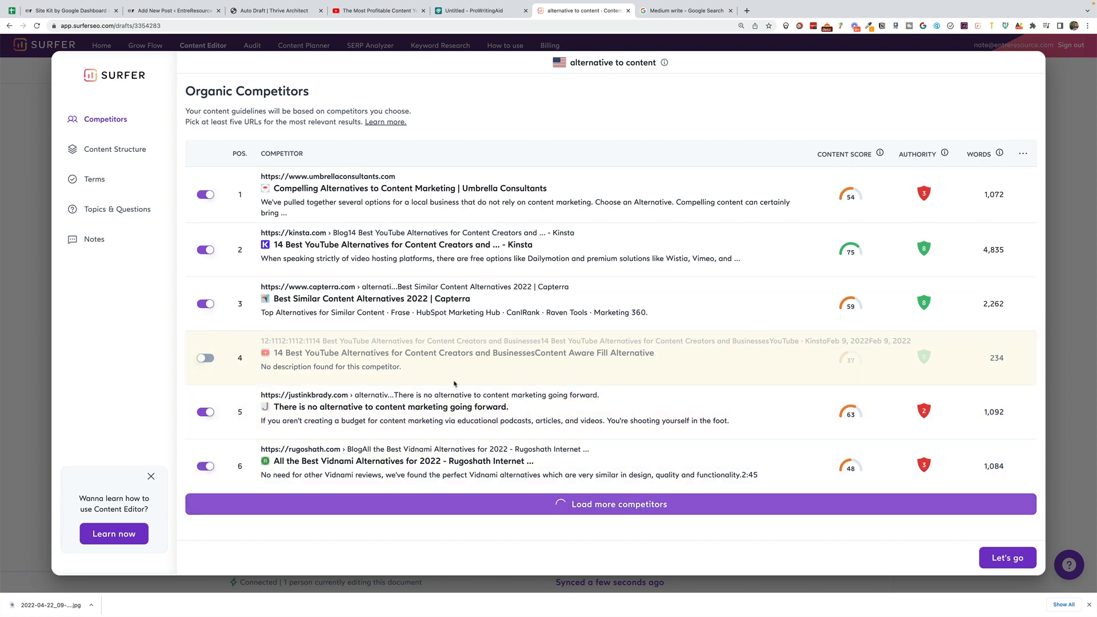
click(1089, 479)
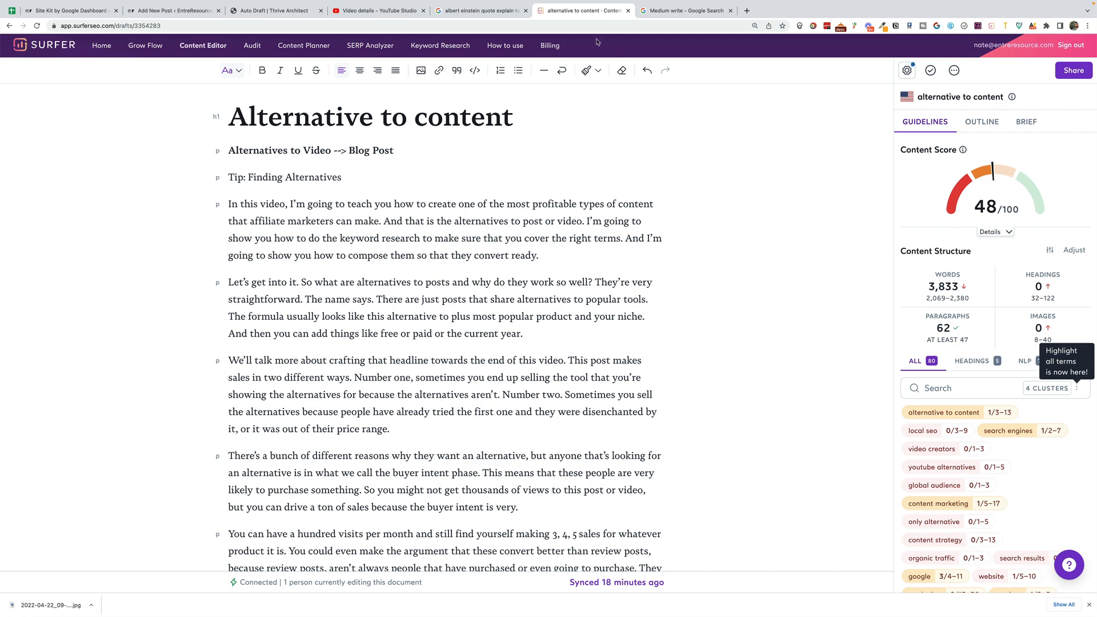
- Copy the whole Surfer article and paste it into the empty text element of the Thrive Architect draft
key(super+a)
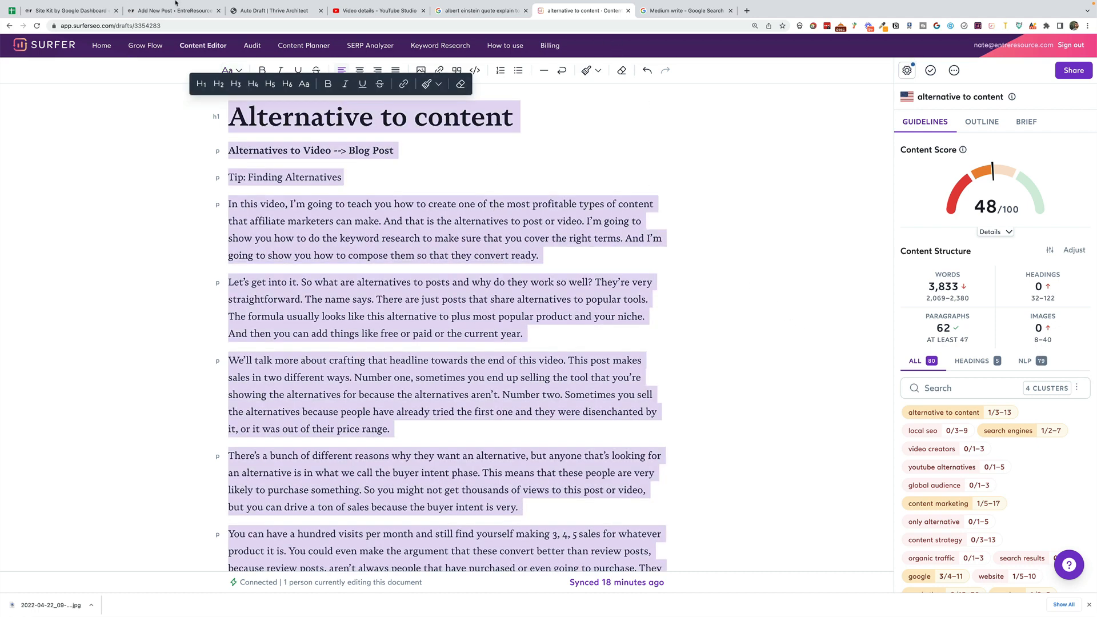
key(super+3)
click(463, 187)
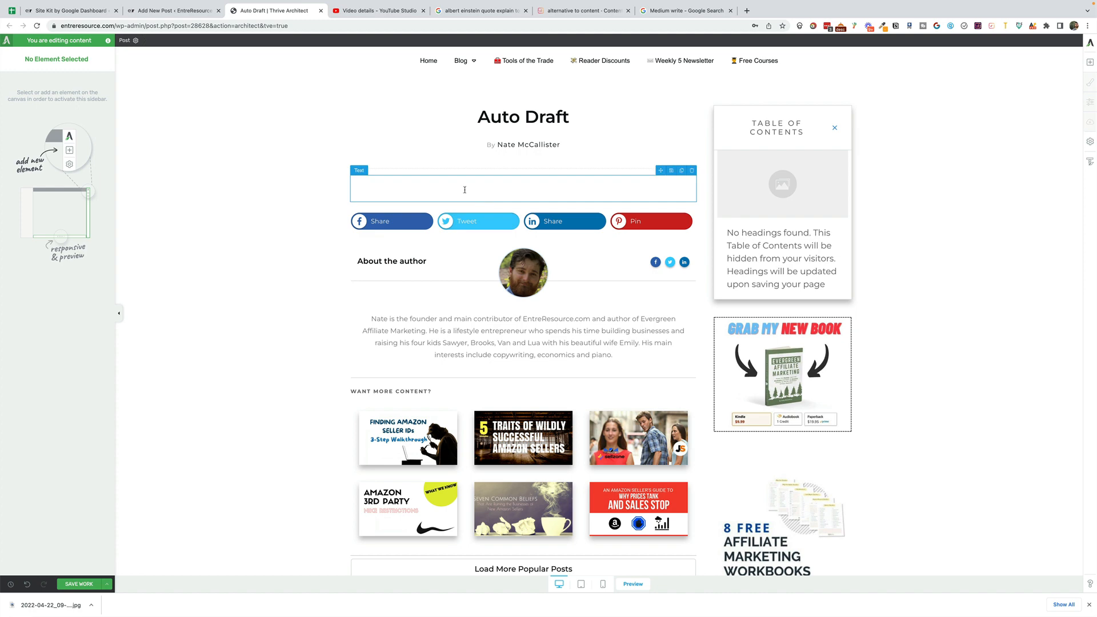
key(super+v)
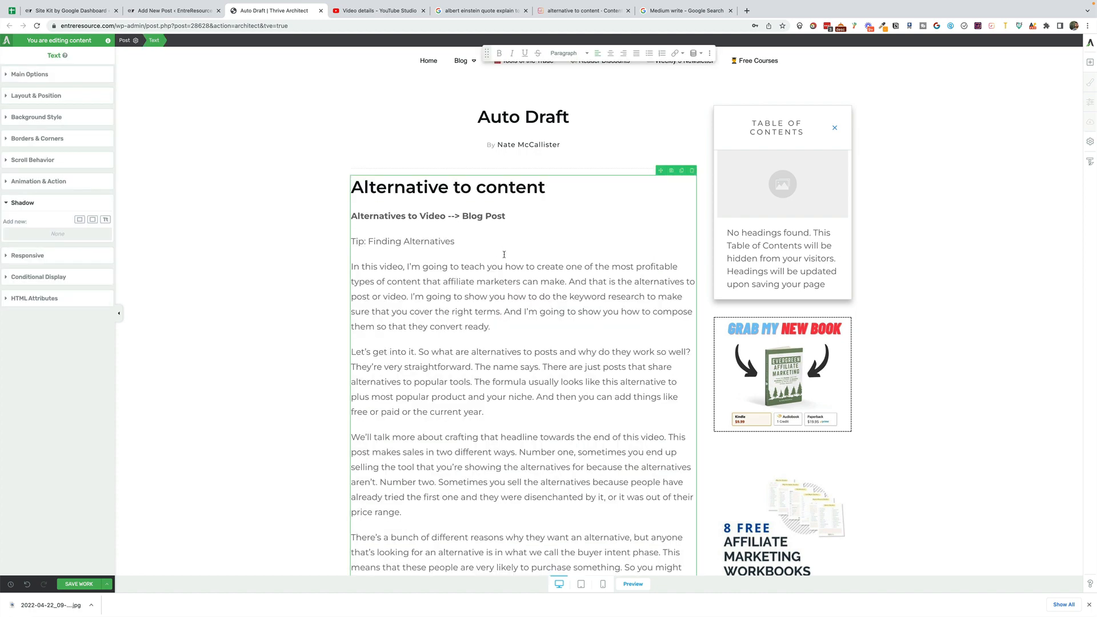
- Insert the "Alternative to Post Examples" image from the media library after the paragraph beginning "Let's get into it"
scroll(501, 269, down, 2)
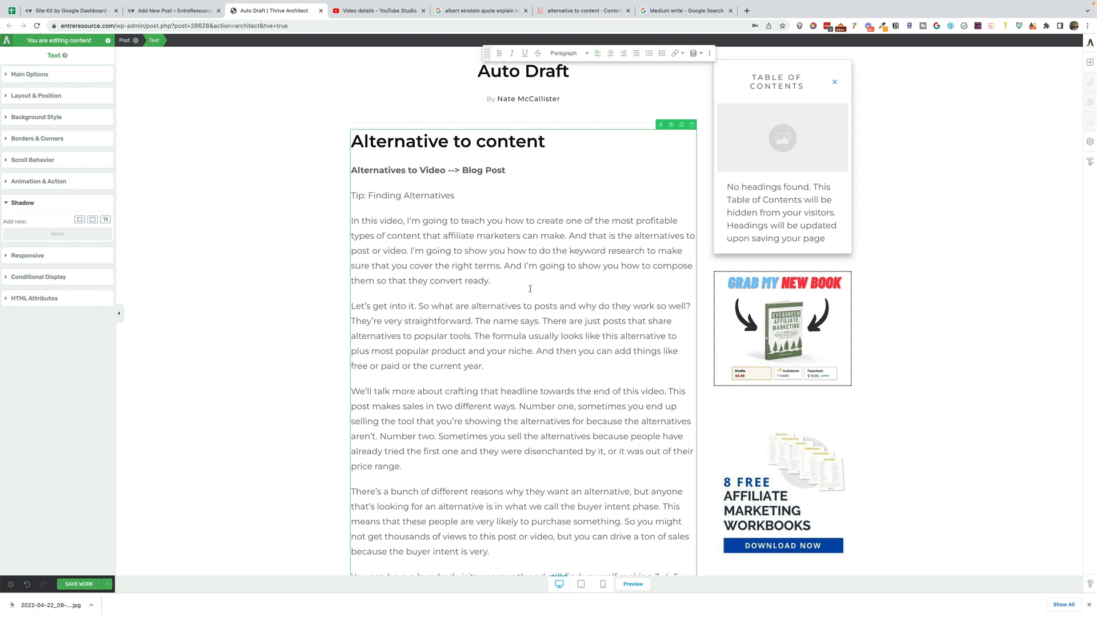
click(888, 294)
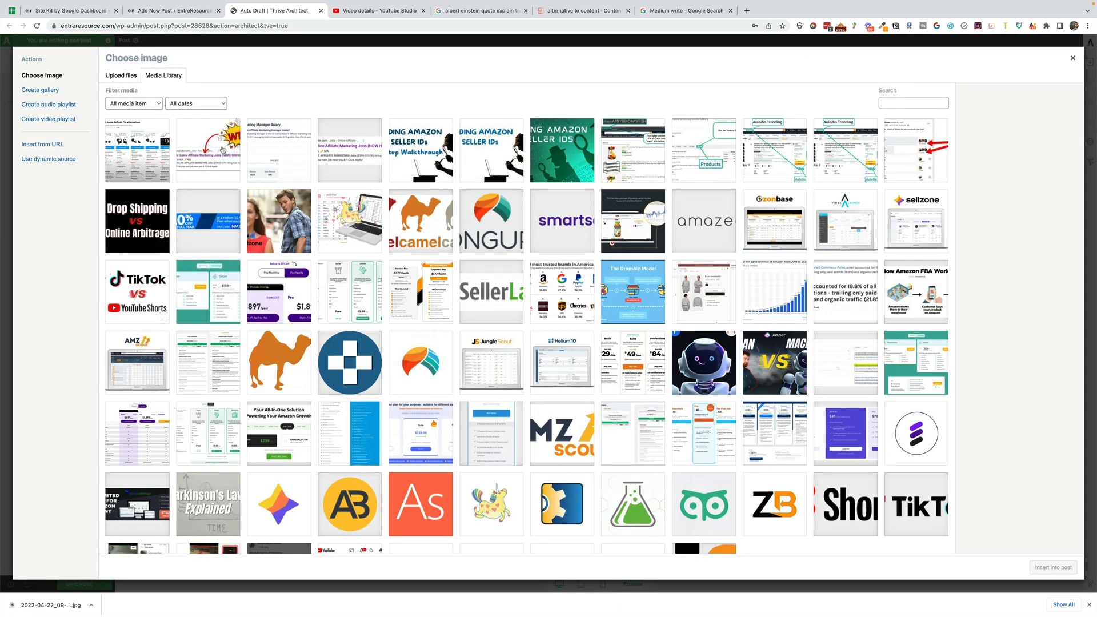
click(142, 146)
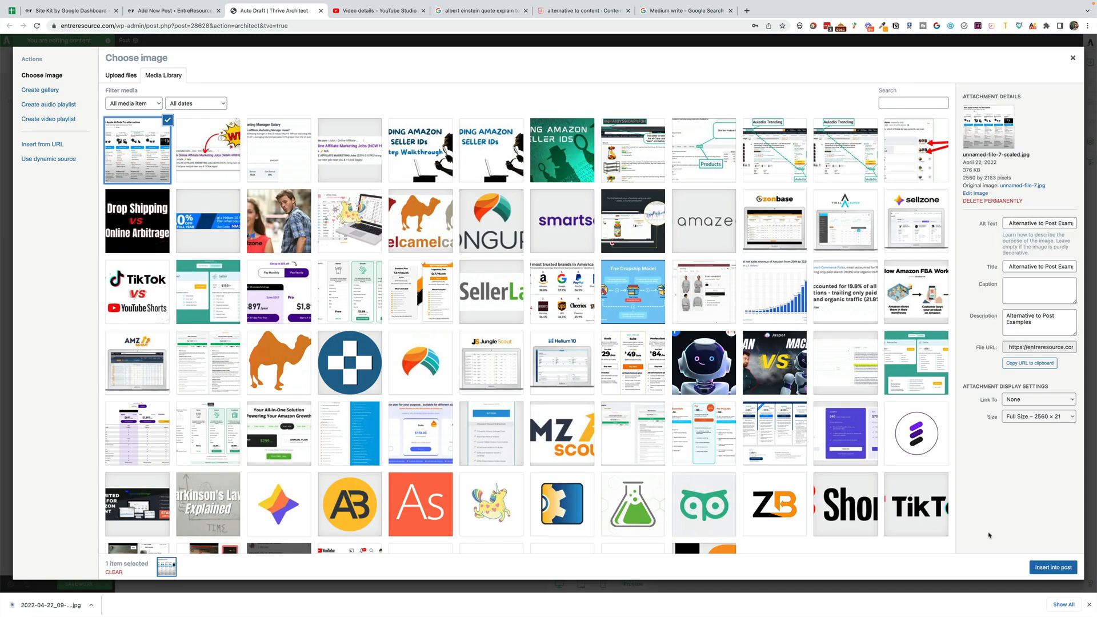
click(1052, 566)
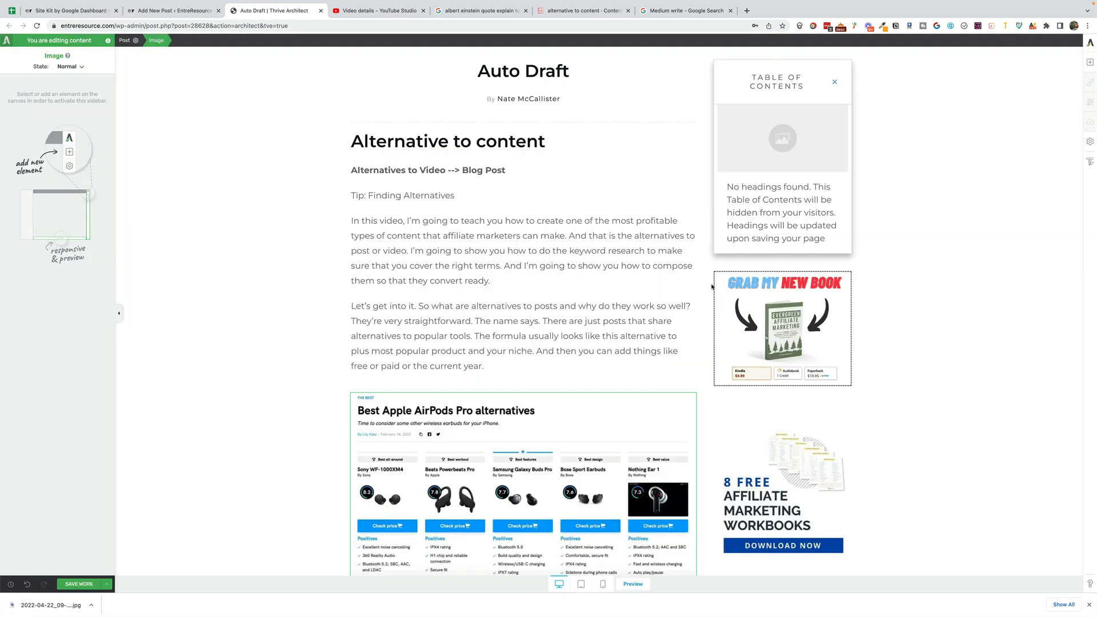
- Add a black shadow to the inserted image with 270° angle, 25% opacity, 8 px distance and 12 px blur
scroll(712, 288, down, 3)
click(393, 419)
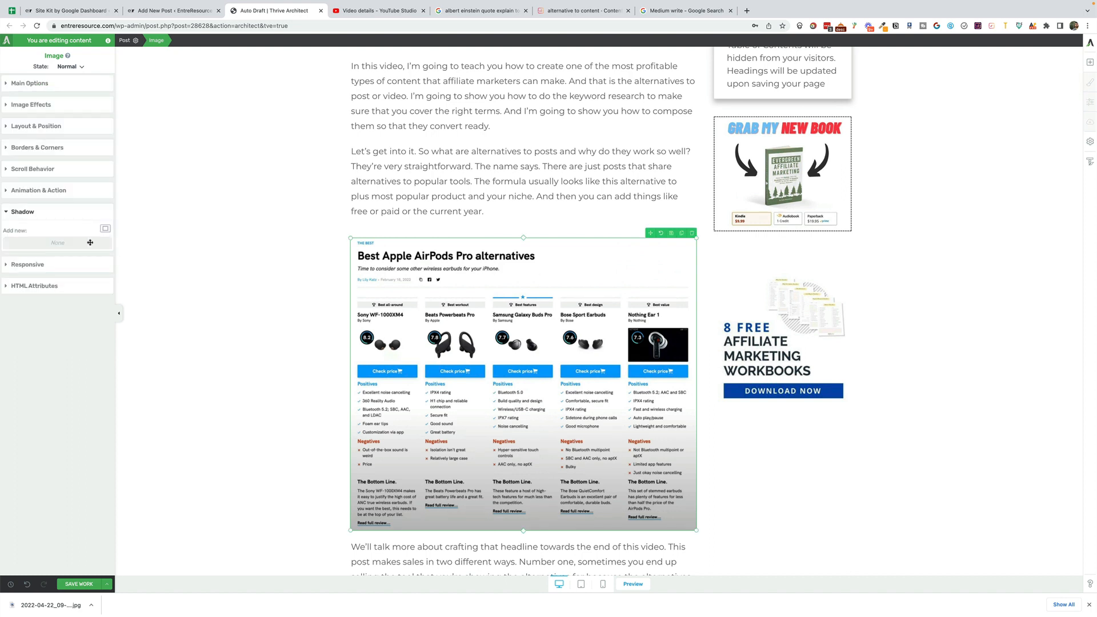
click(106, 229)
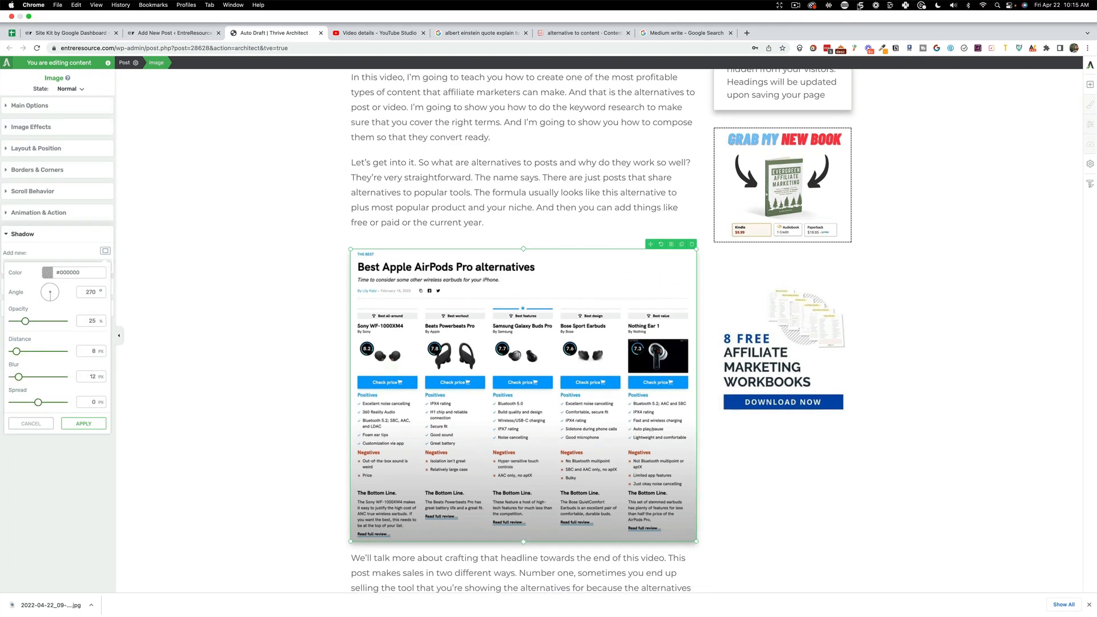
click(860, 7)
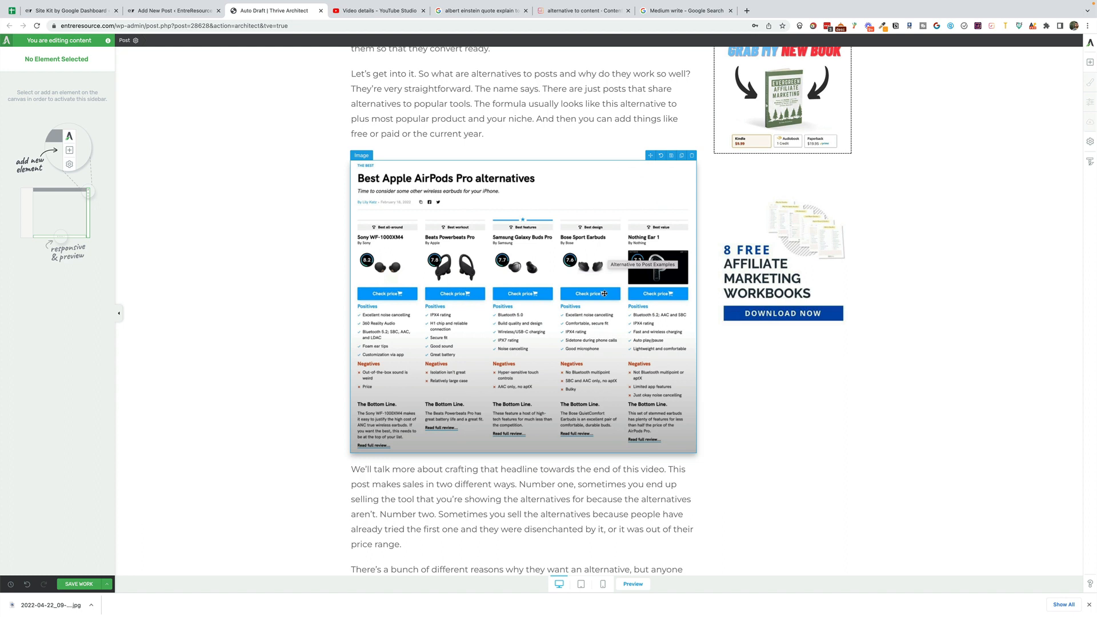
- Switch to Surfer and add an image block below the article's paragraph beginning "In this video"
scroll(564, 313, down, 2)
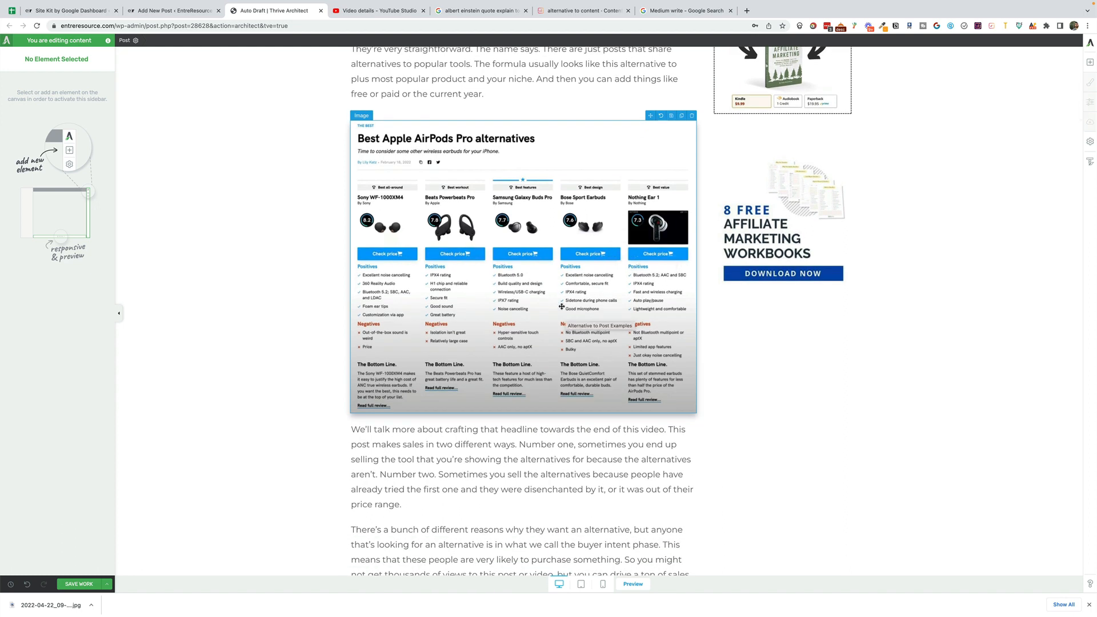
scroll(561, 307, down, 10)
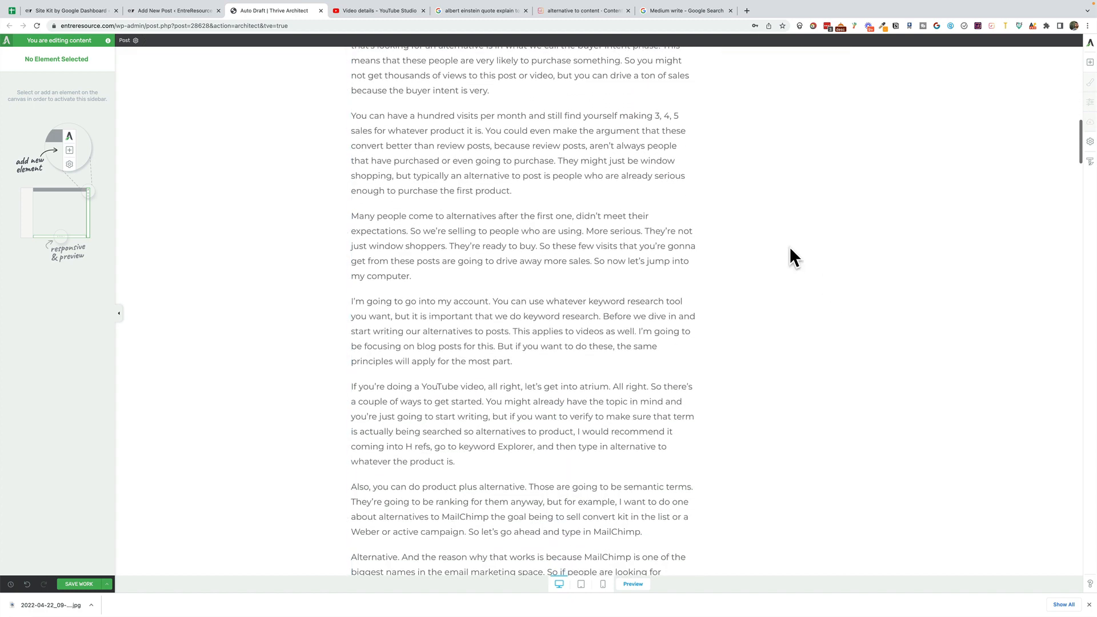
scroll(595, 244, up, 15)
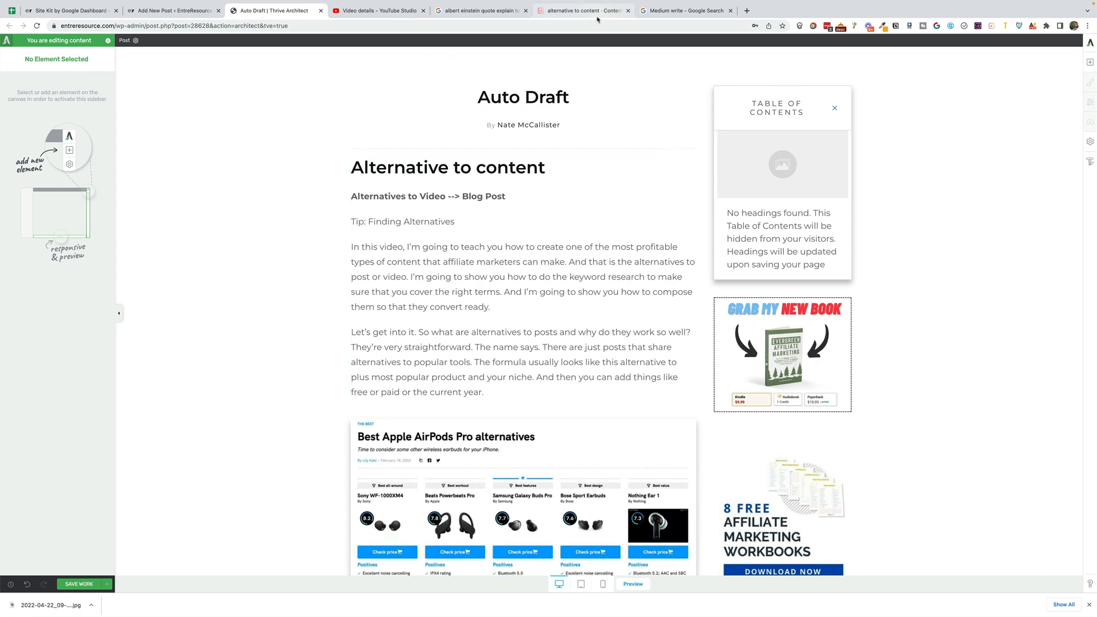
click(579, 10)
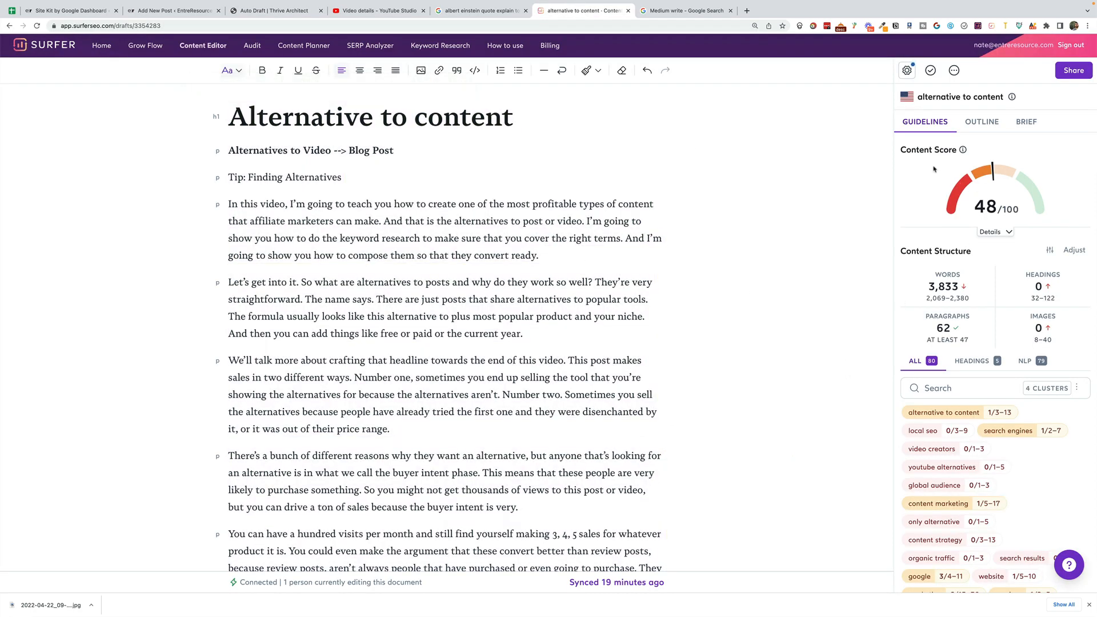
key(Return)
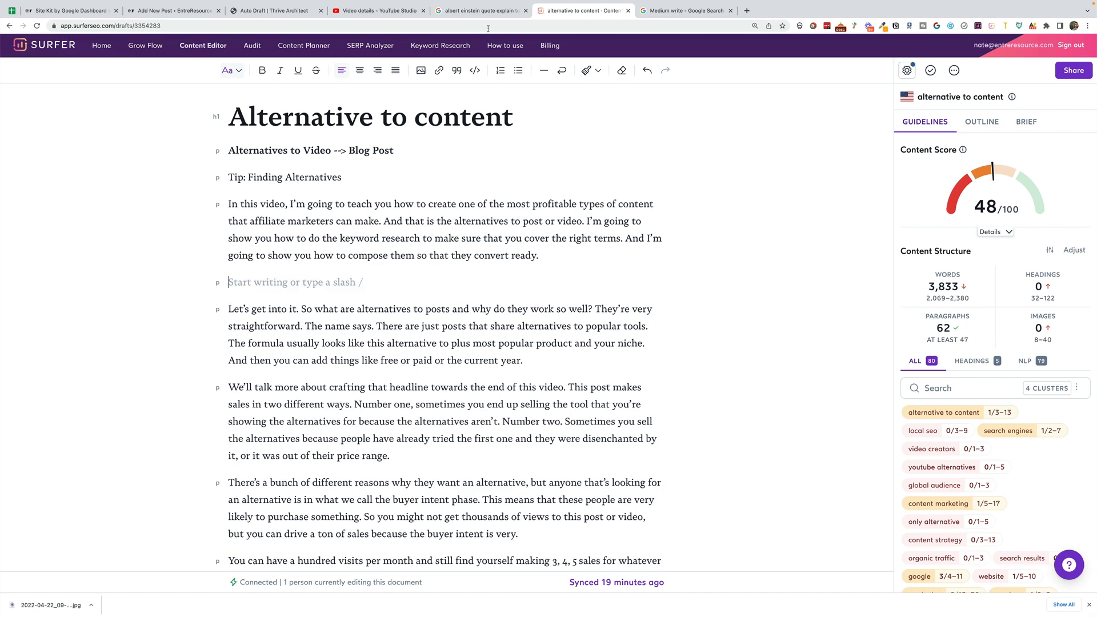
click(420, 69)
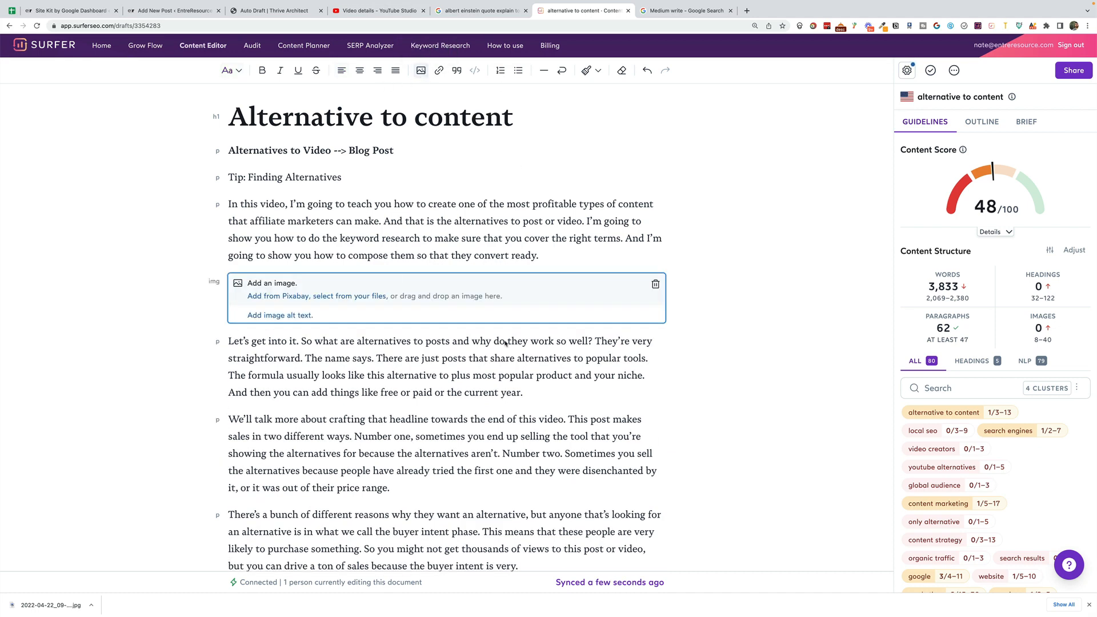
click(655, 284)
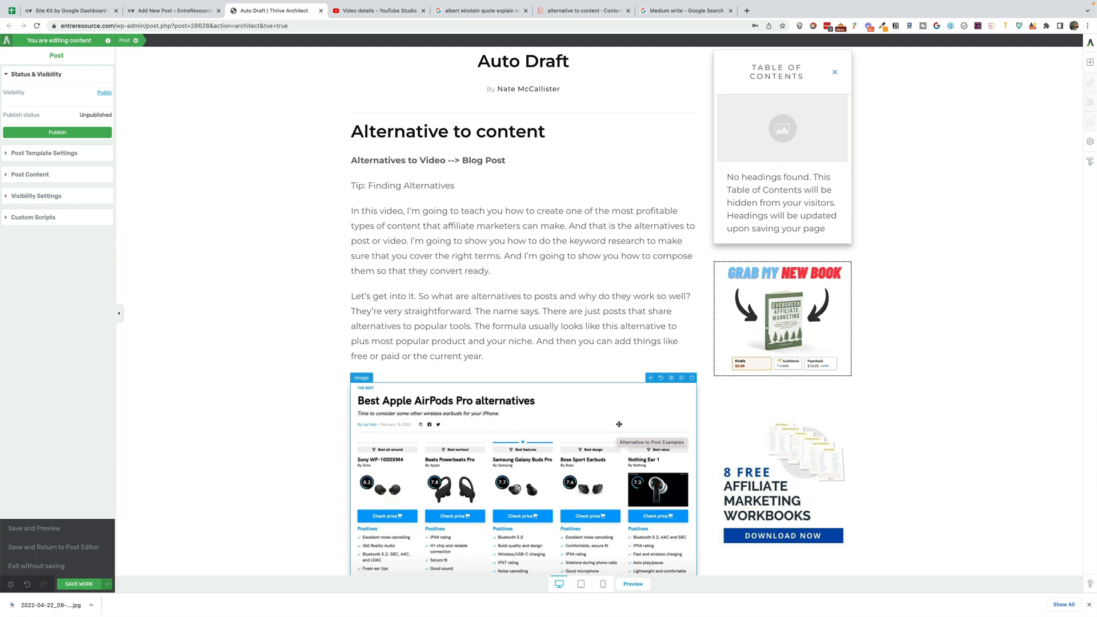
- Switch to YouTube Studio and copy the link of the video "The Most Profitable Content You Can Create - Alternative To Posts"
scroll(539, 102, up, 3)
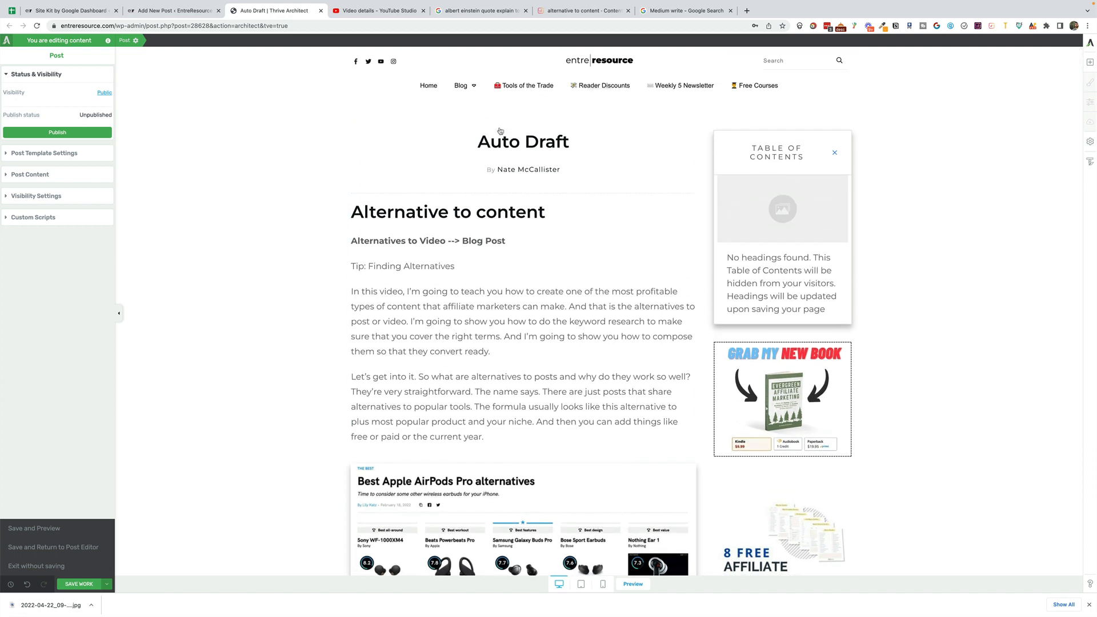
click(382, 13)
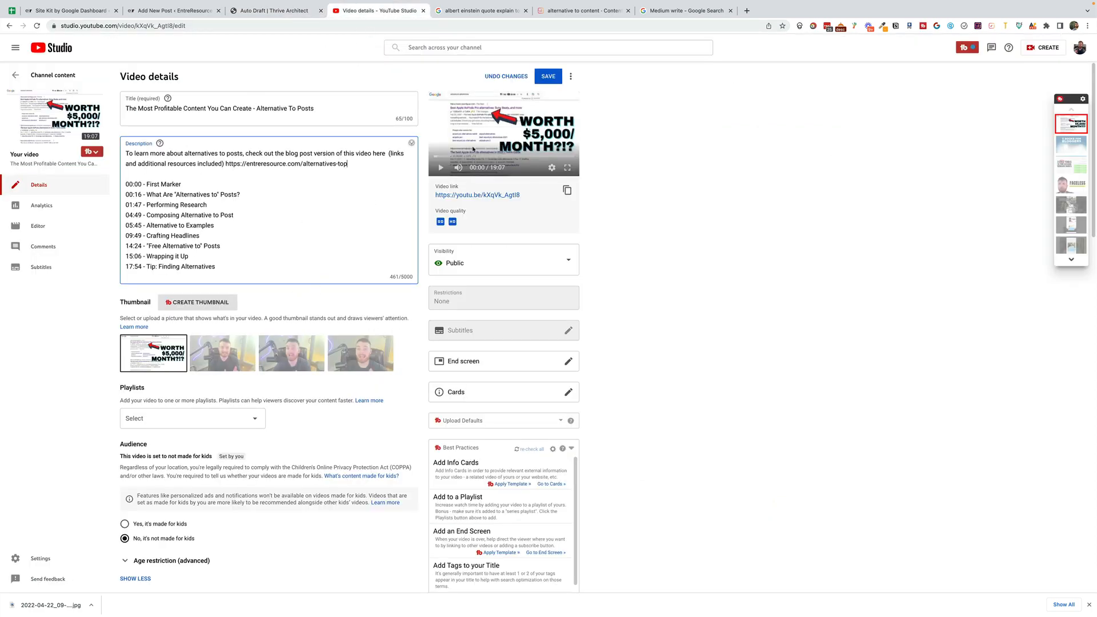
click(566, 190)
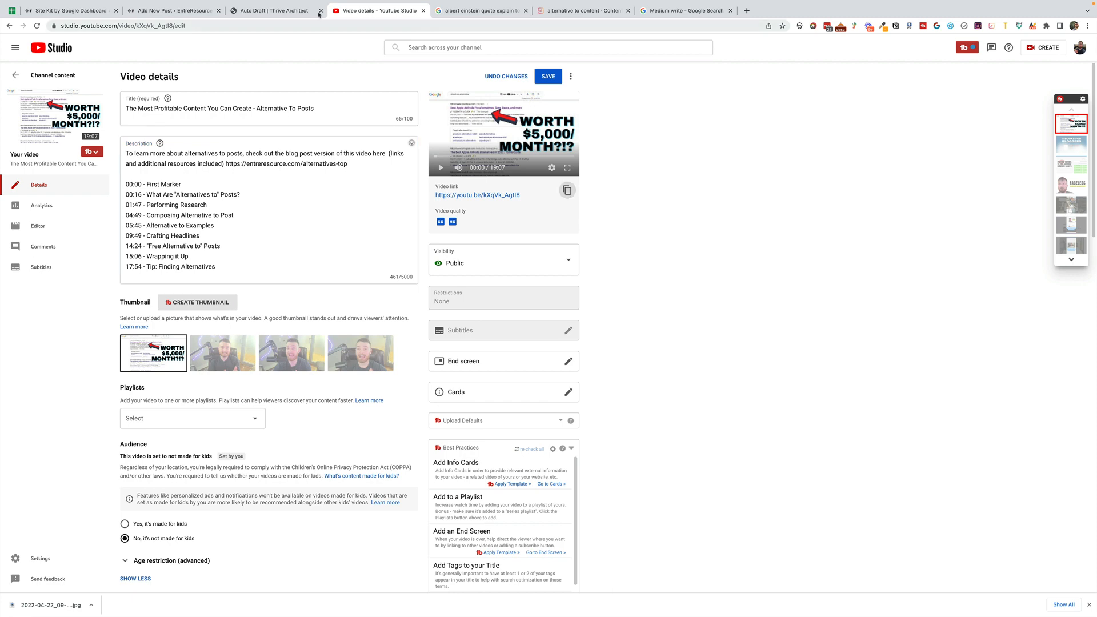
- Return to the Thrive Architect draft, find the Video element, and place it above the "Alternative to content" heading
click(281, 16)
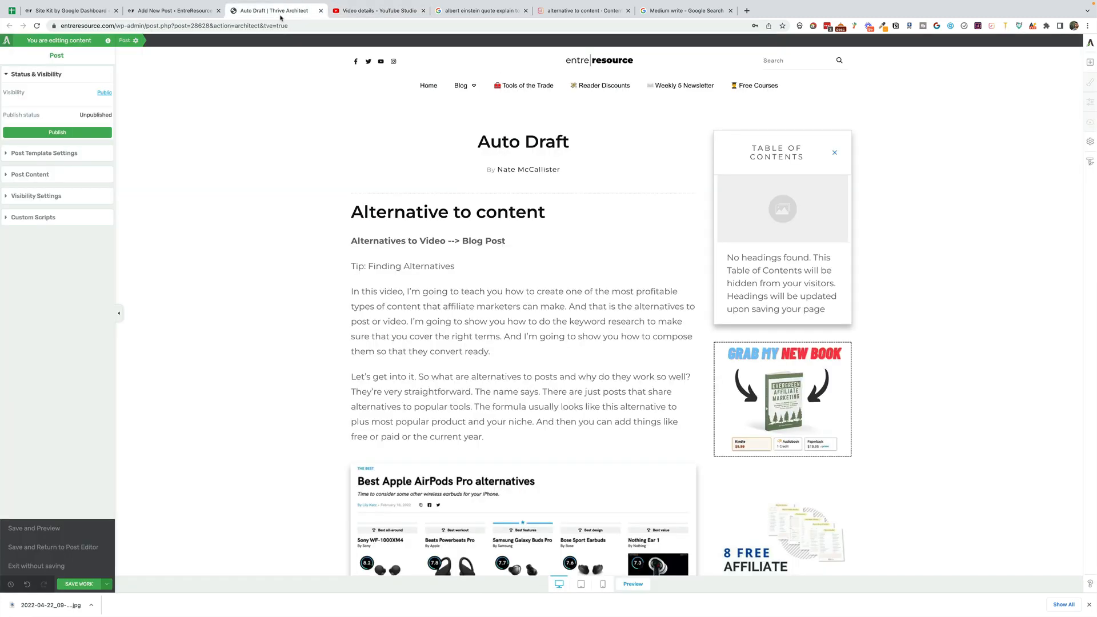
click(1089, 63)
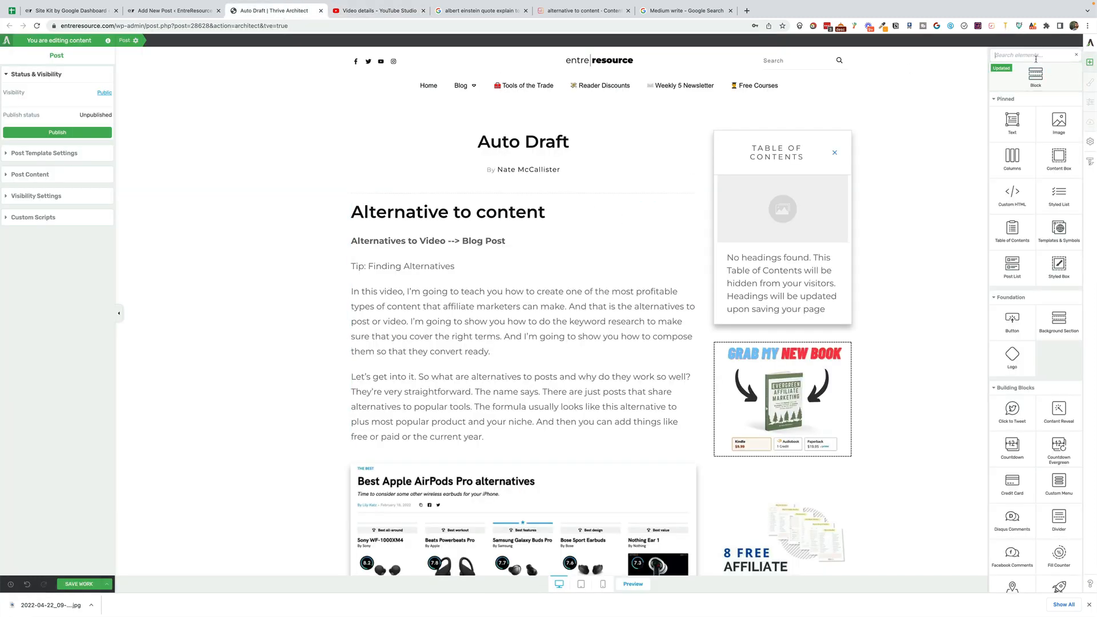
text(video)
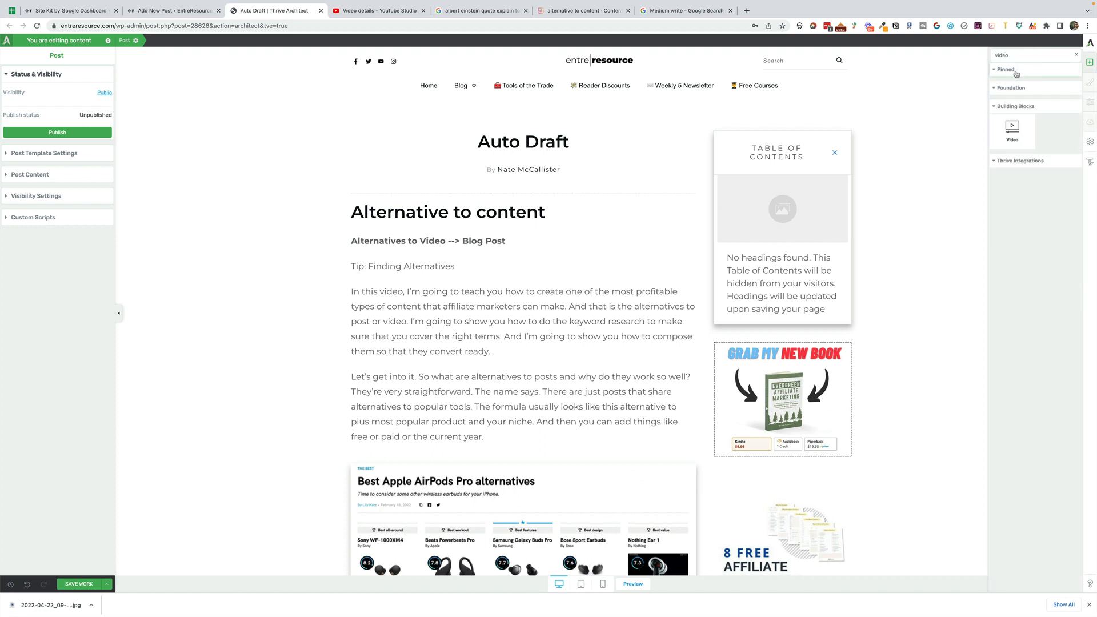
drag(1012, 128, 525, 206)
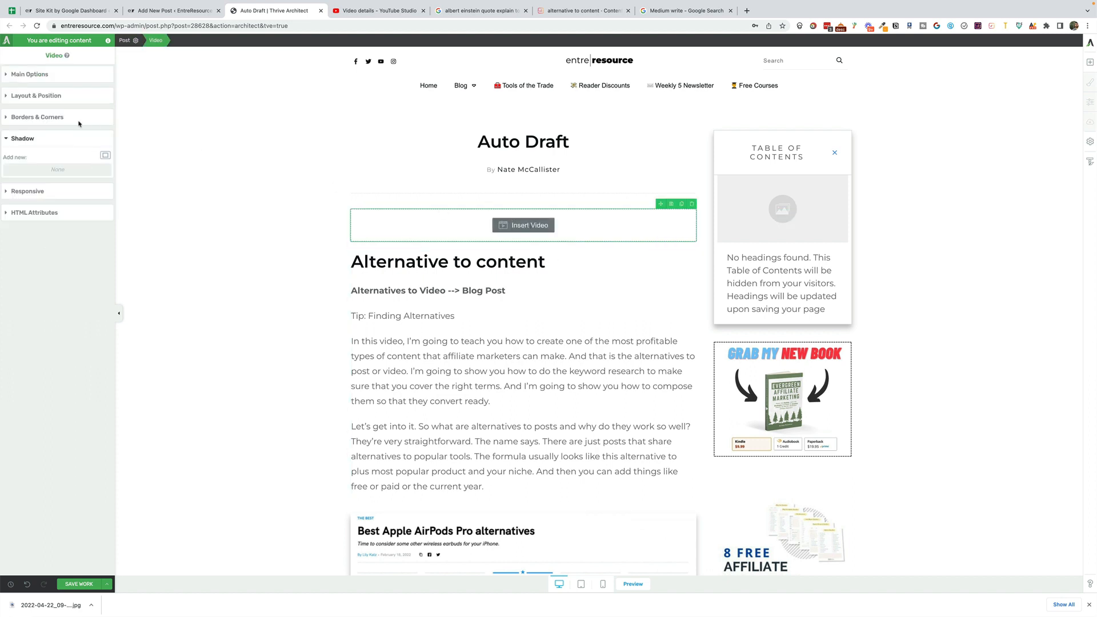
- Set the video element's YouTube URL to the copied video link and save the draft
click(27, 73)
click(63, 121)
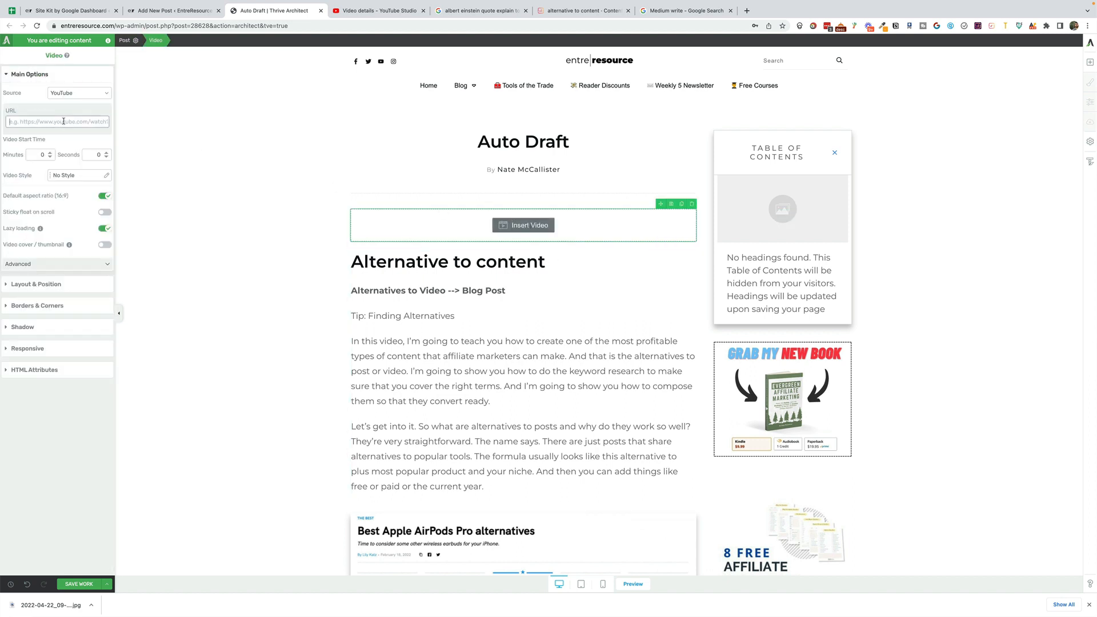
key(ctrl+v)
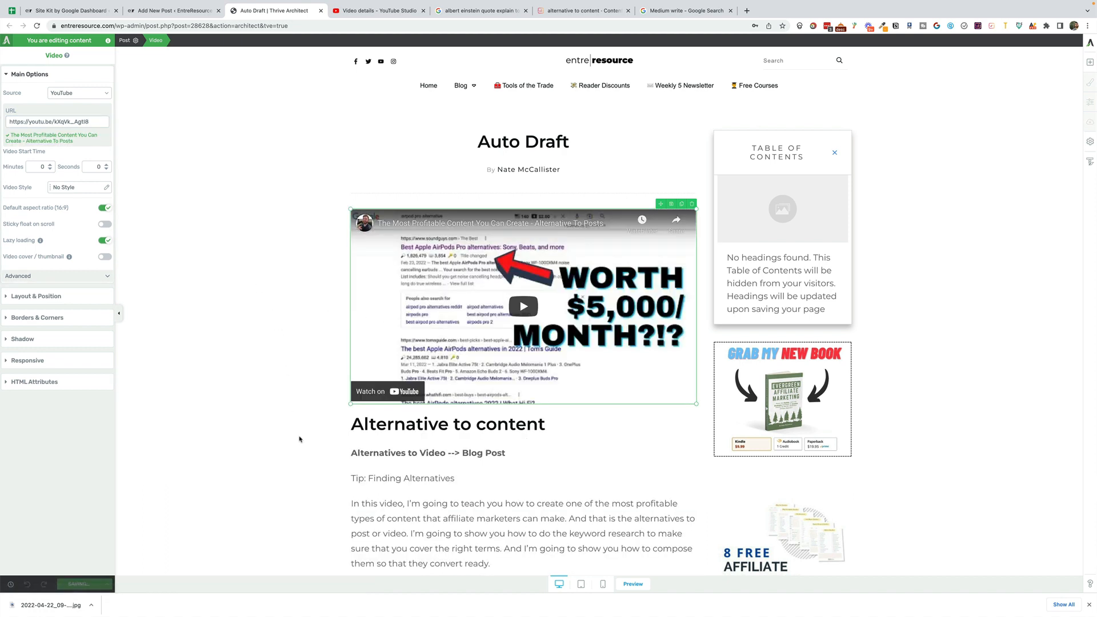
scroll(299, 439, down, 1)
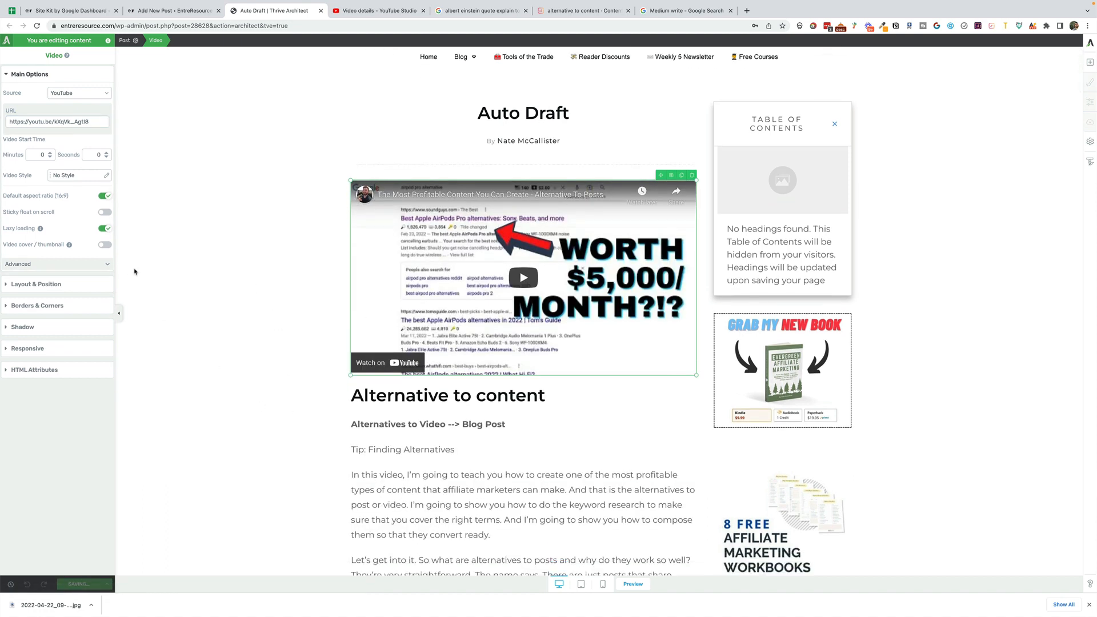
scroll(253, 291, up, 1)
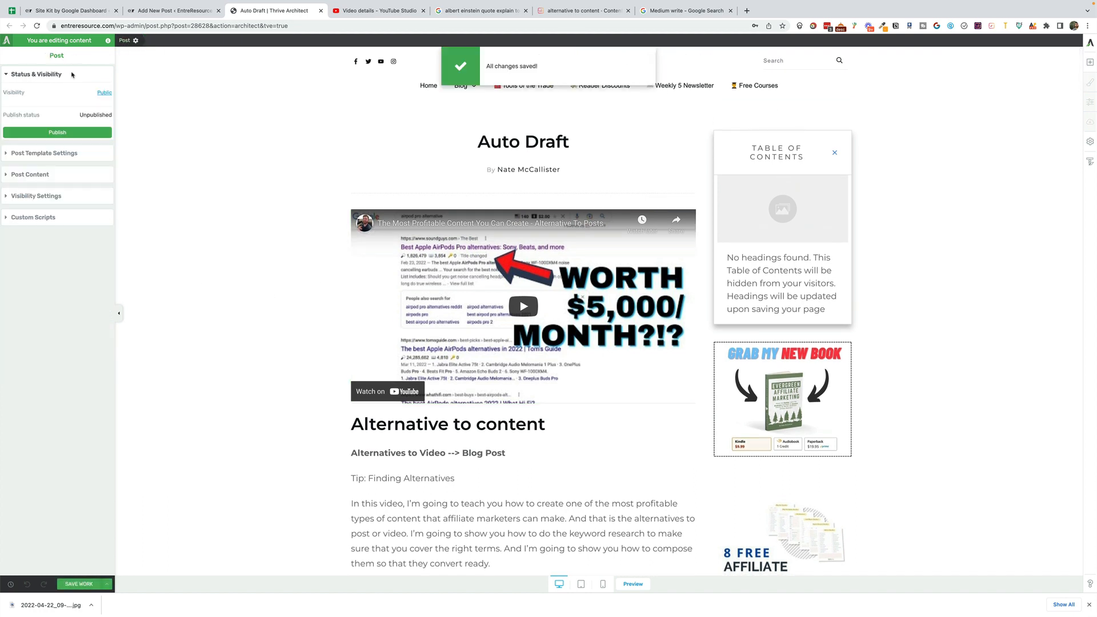
- Activate the "Featured image full width Video post" template and delete the video element above the "Alternative to content" heading
click(63, 154)
click(274, 10)
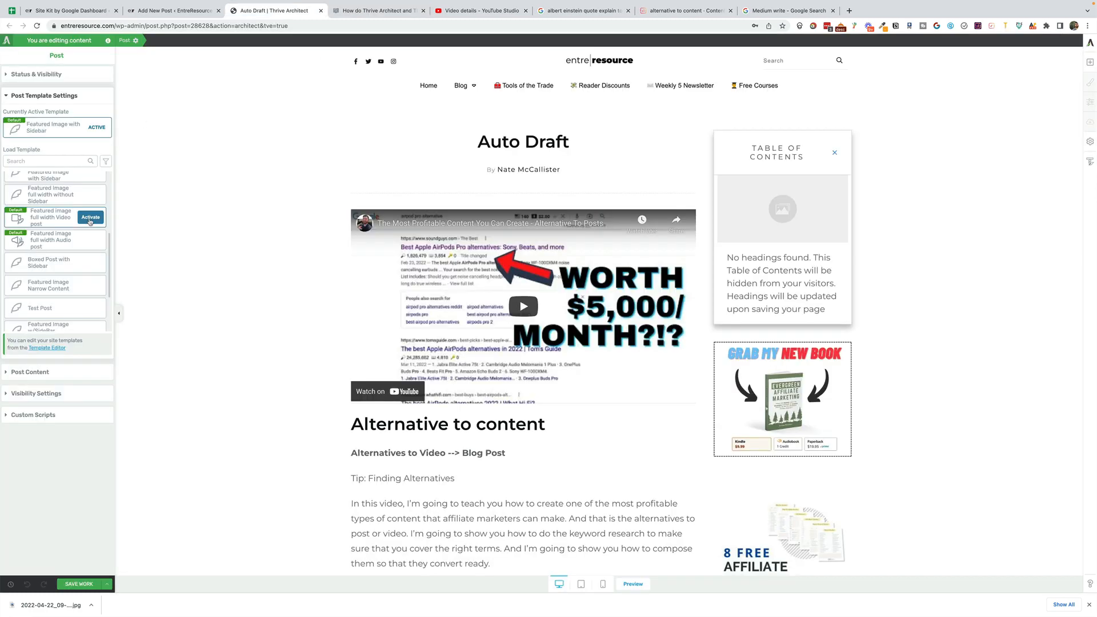
click(91, 218)
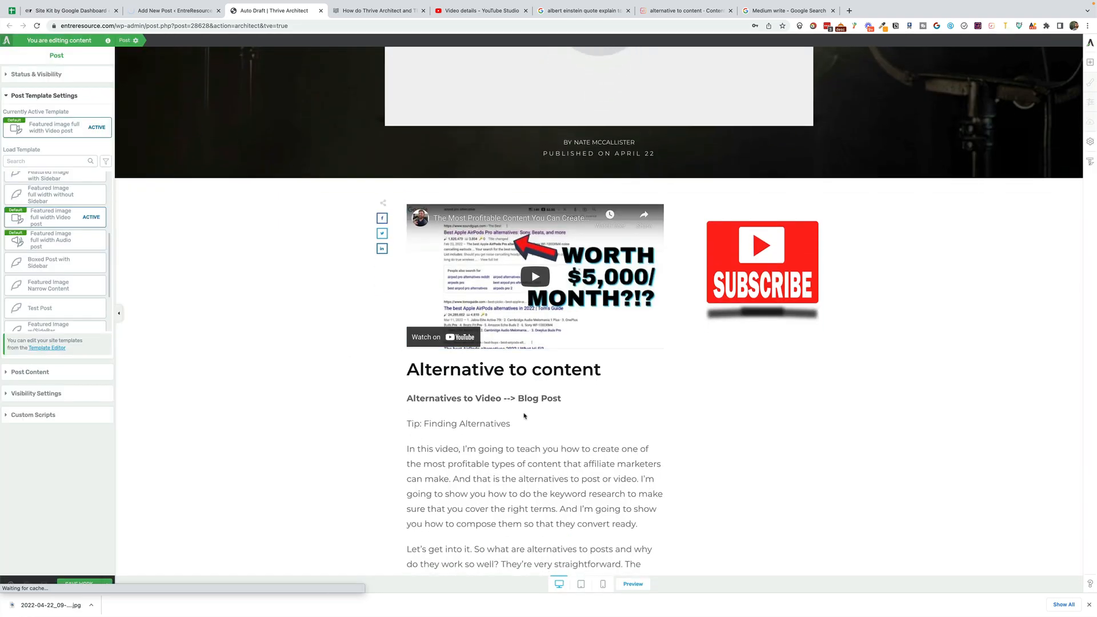
click(659, 190)
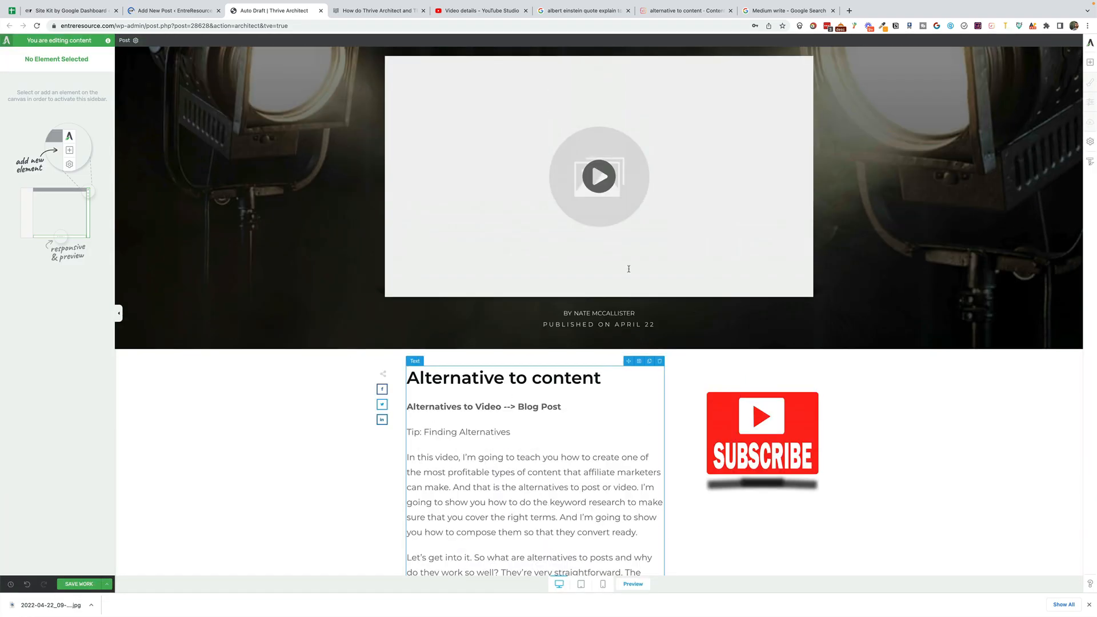
- Preview the saved post and check the featured video header and the body text below it
scroll(594, 200, up, 3)
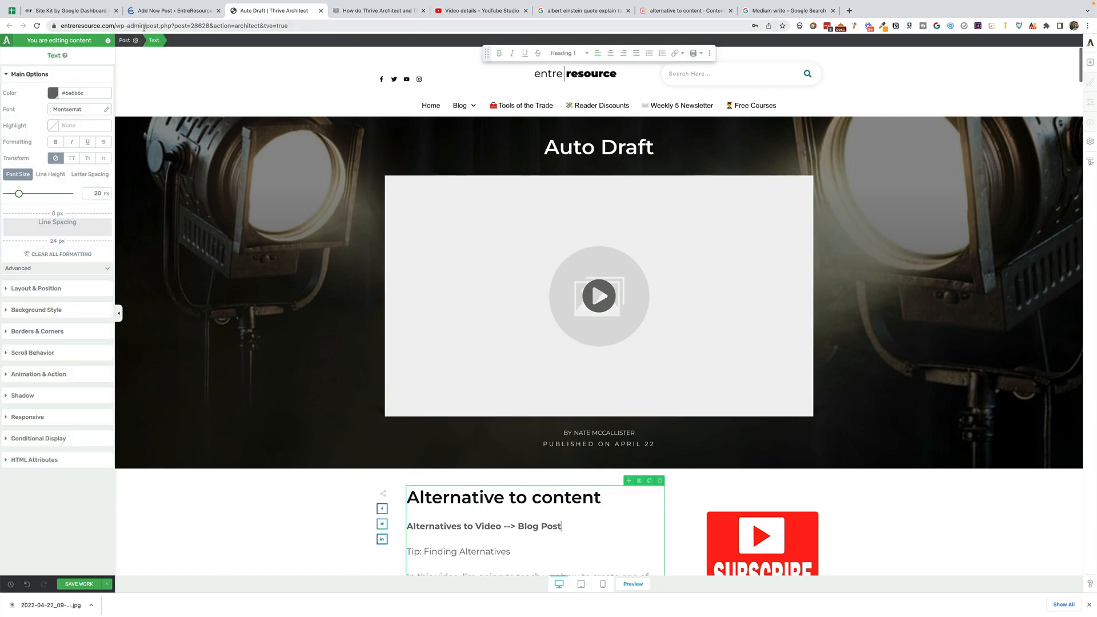
click(127, 42)
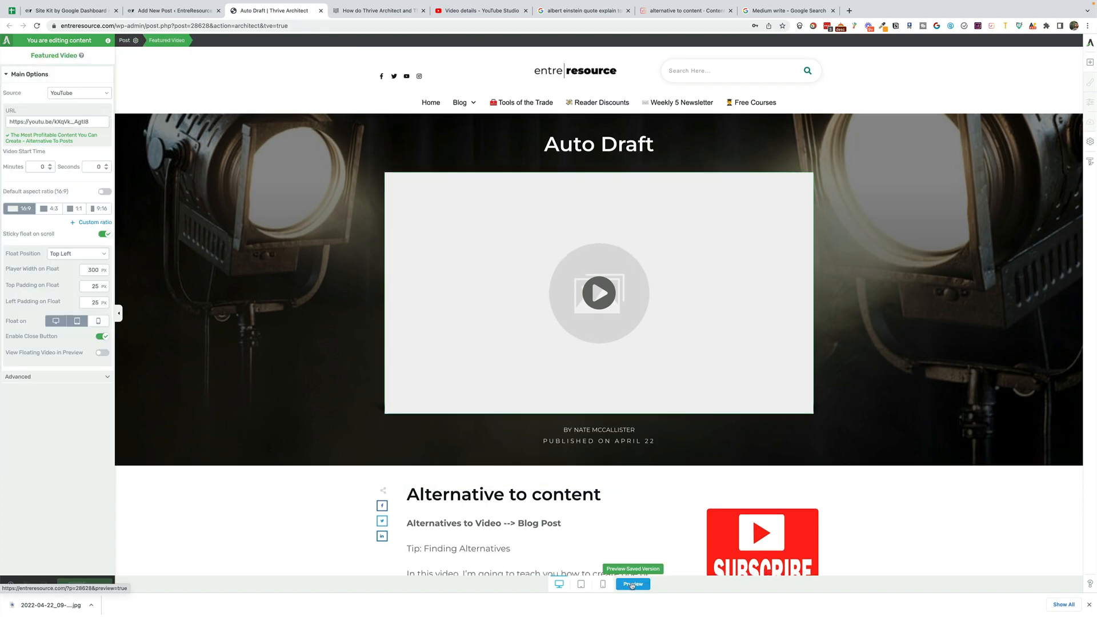
click(633, 583)
scroll(626, 326, down, 10)
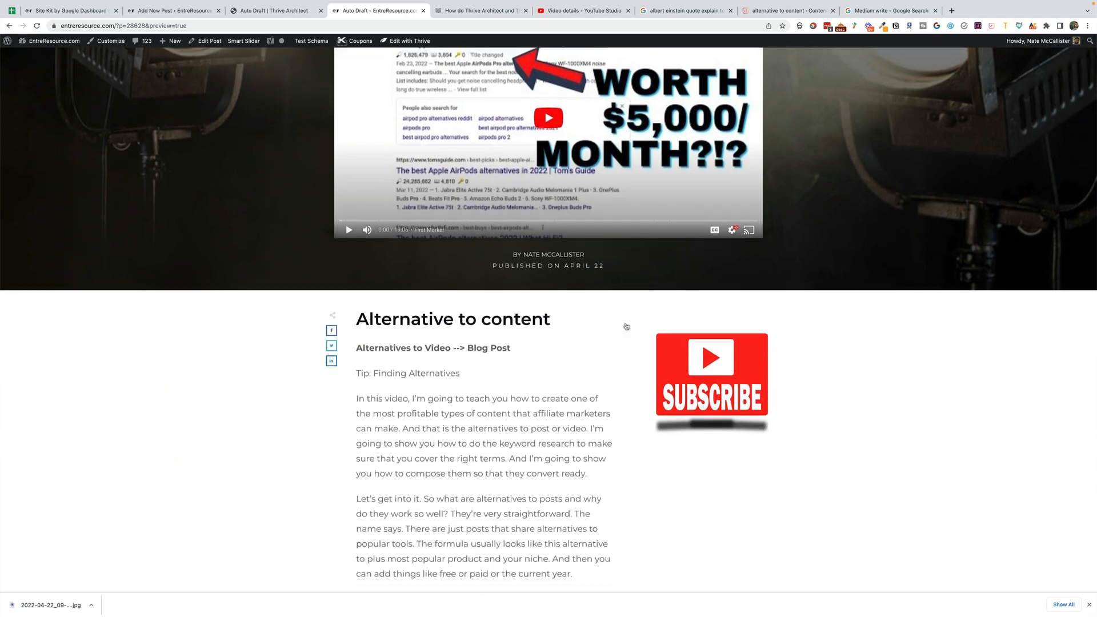
scroll(625, 325, down, 8)
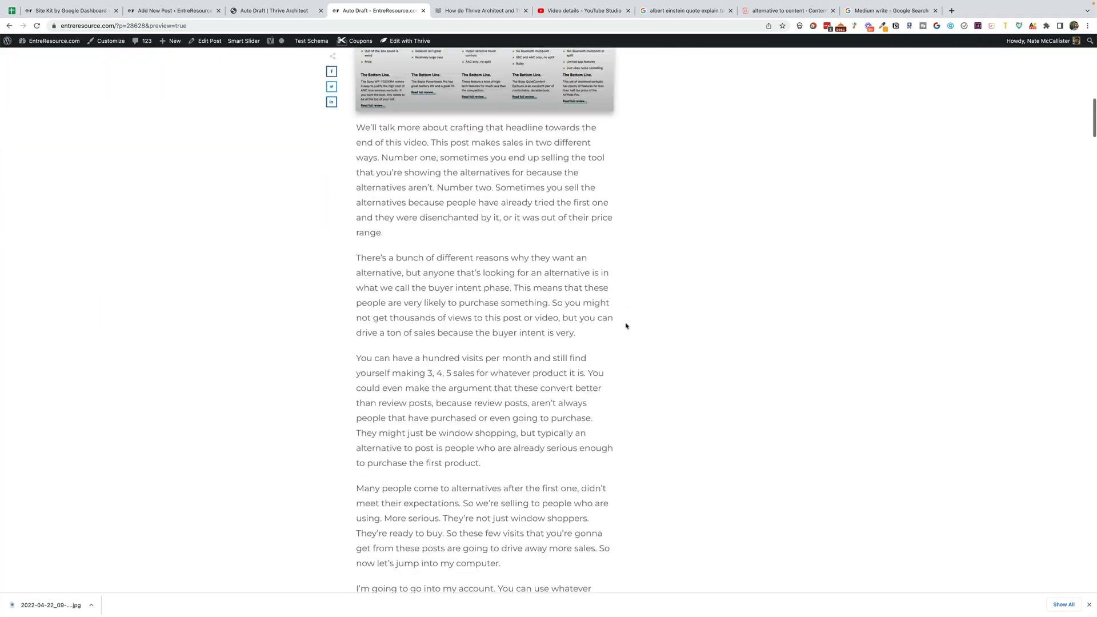
scroll(626, 325, up, 18)
- Return to the Thrive Architect draft, review the featured video's float position options, and check how the video floats down the page
click(274, 10)
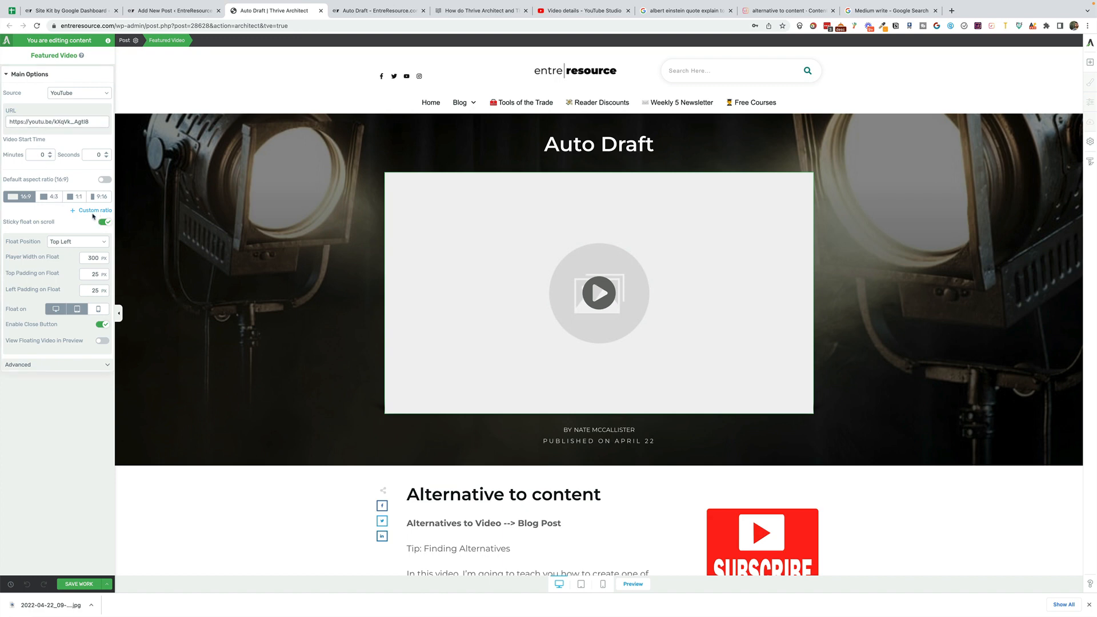
click(73, 242)
click(73, 242)
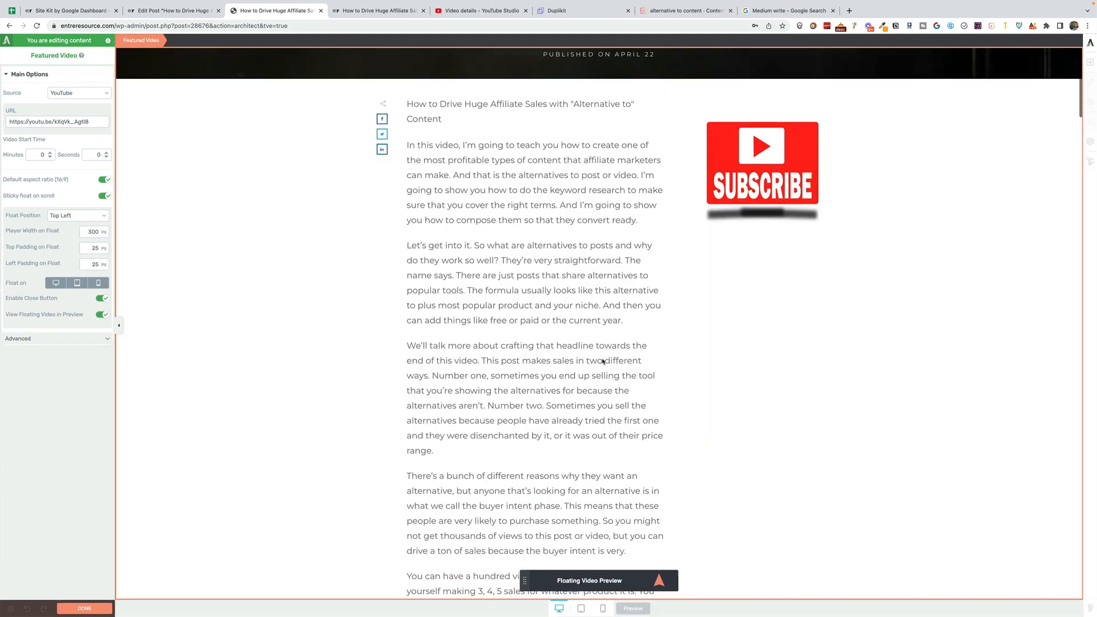
scroll(603, 361, down, 15)
scroll(603, 361, down, 20)
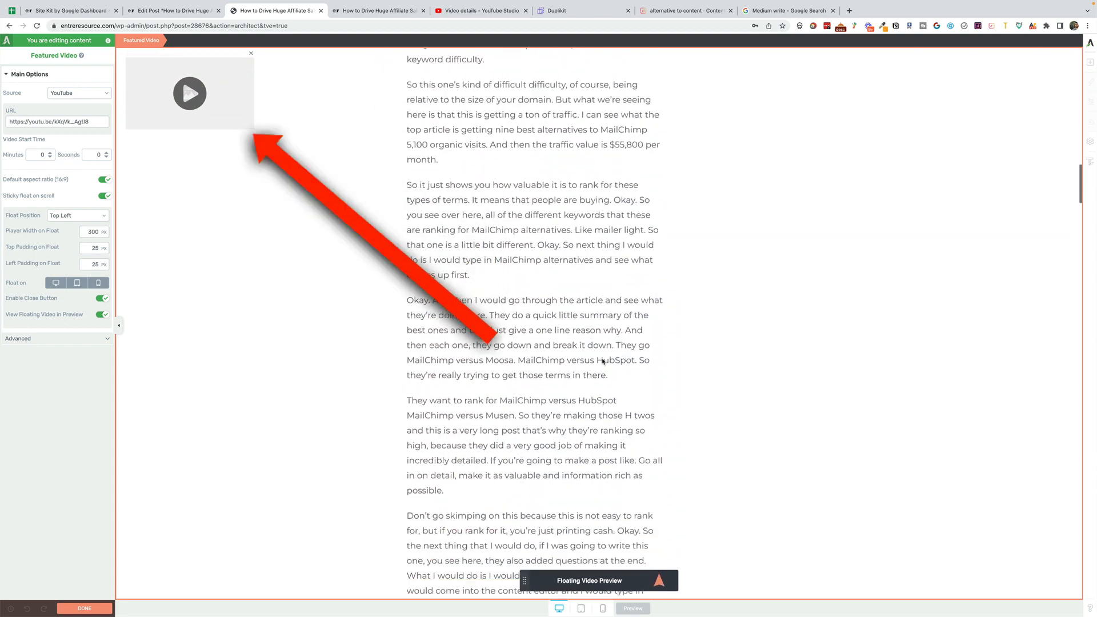
scroll(755, 406, down, 5)
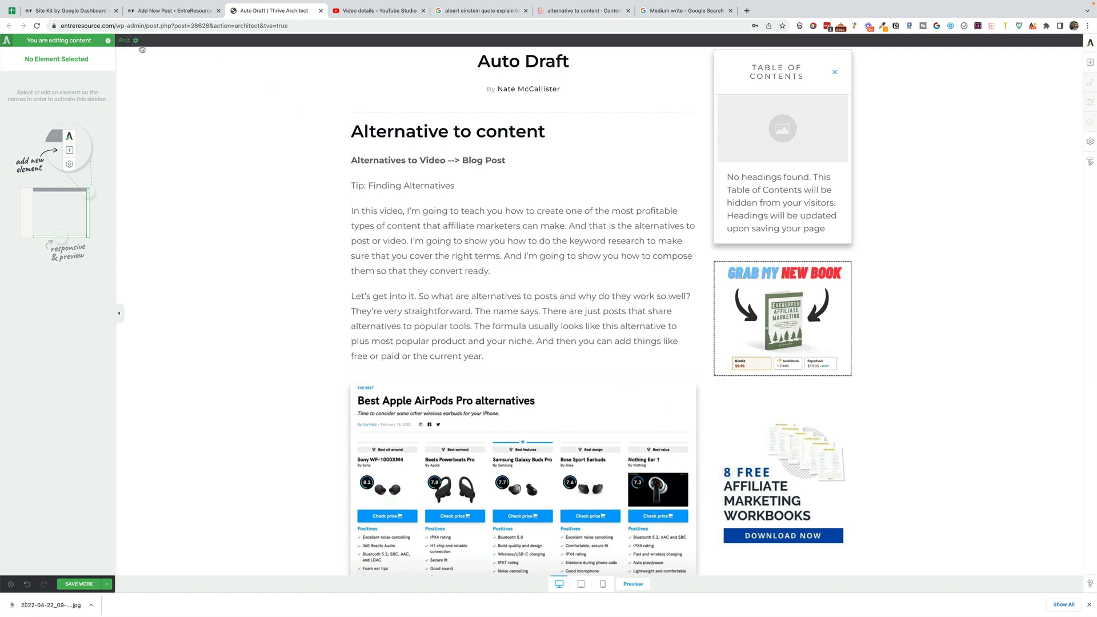
- Switch to the WordPress editor of the new post and go to its title field
click(109, 588)
click(171, 10)
click(356, 103)
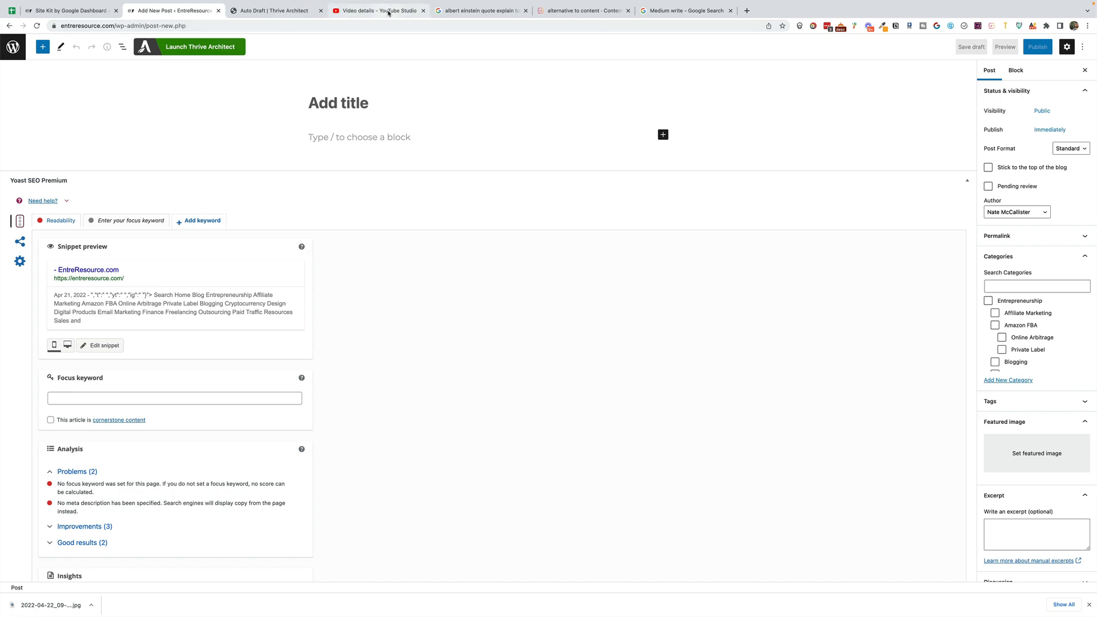
- In YouTube Studio, start the video description with "To learn more about alternatives to posts, check out the blog post version of this video here"
click(347, 14)
text(Chec)
key(BackSpace)
key(BackSpace)
key(BackSpace)
key(BackSpace)
text(To lear)
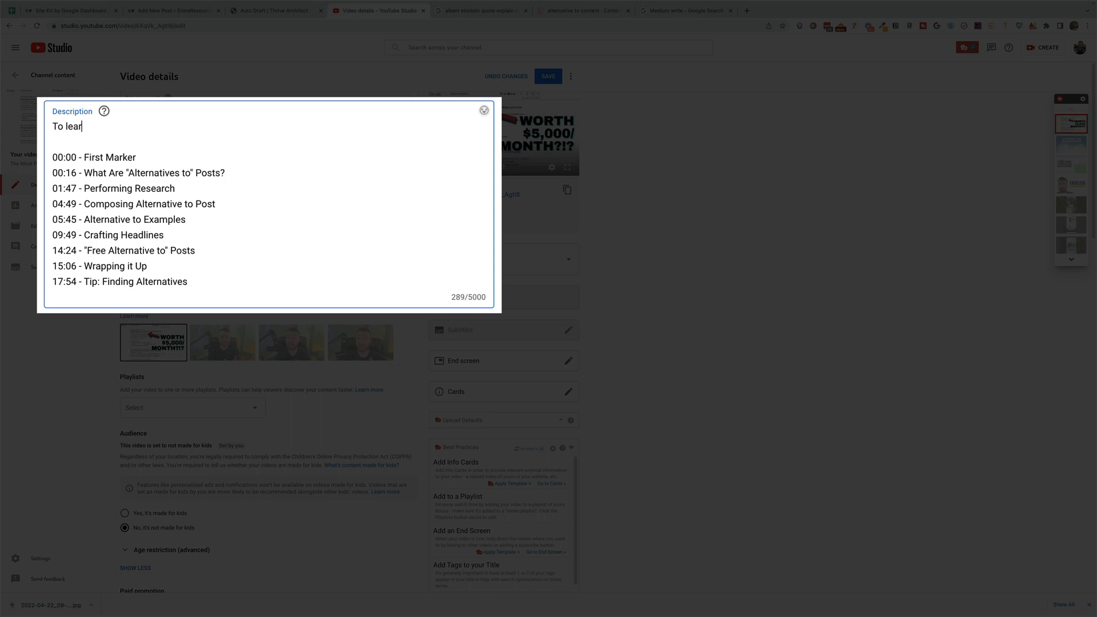
text(n more about alternatives to posts, check out the blo)
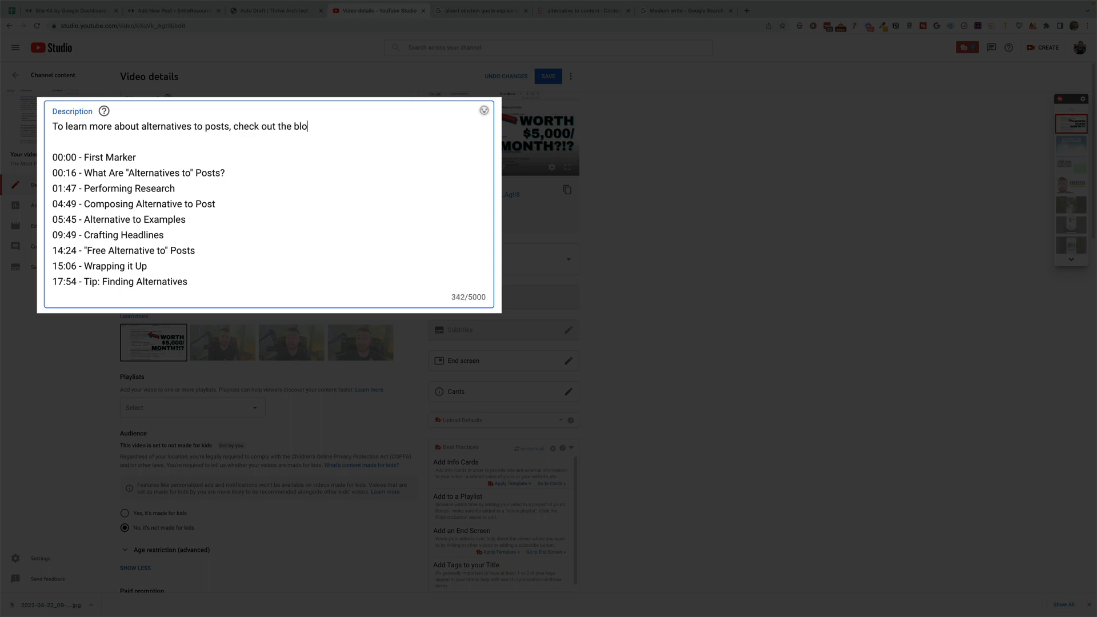
text(g post version of this video he)
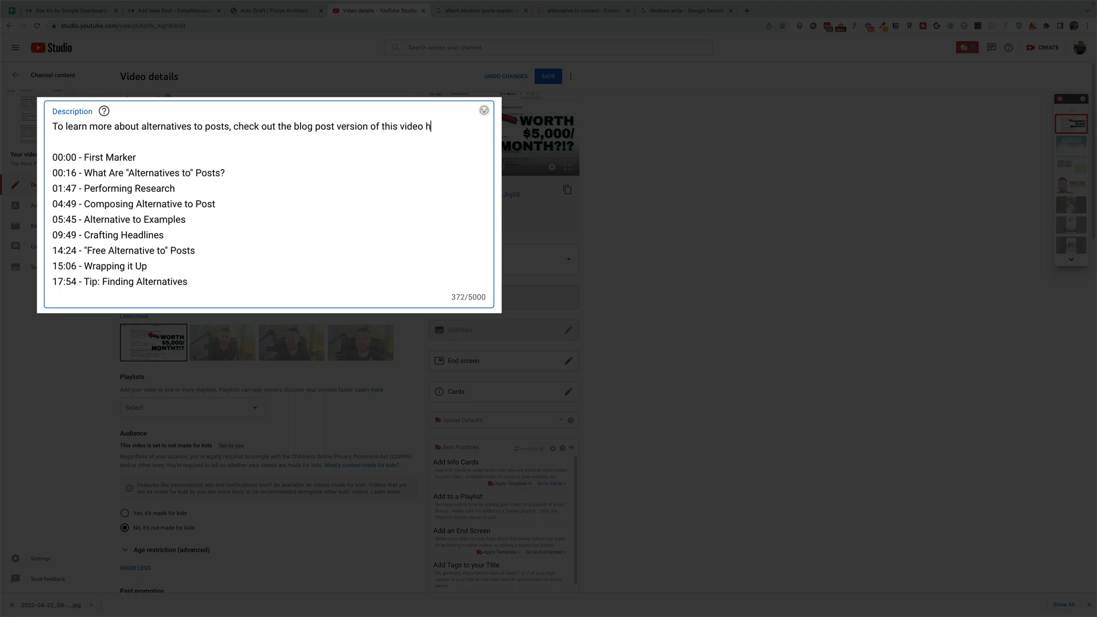
text(re  (links and additional resources included) https://e)
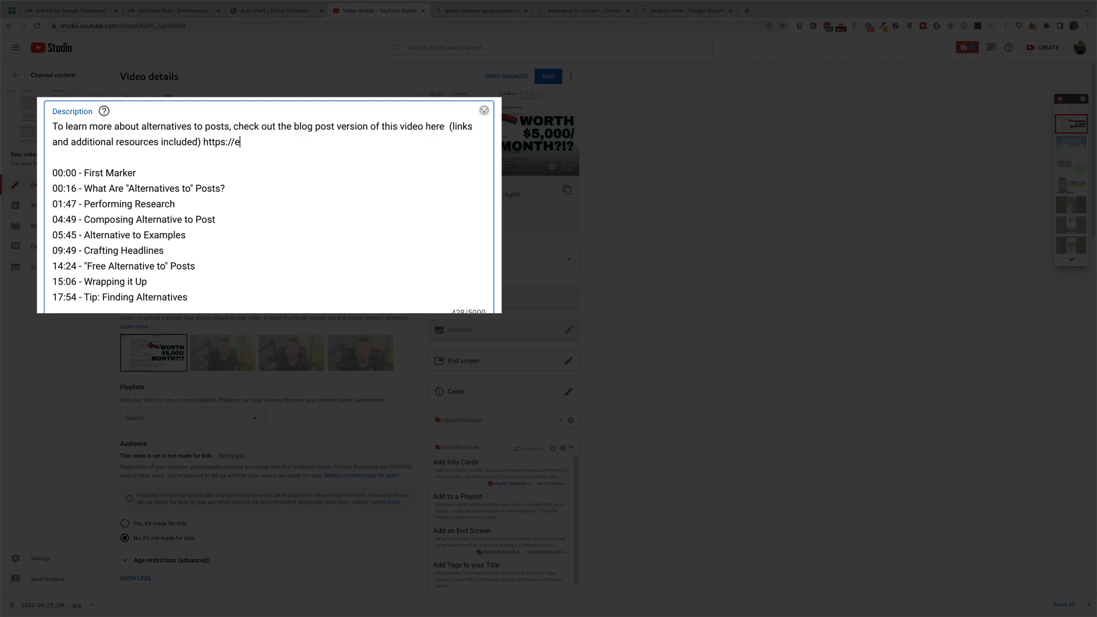
text(ntreresource.com/alternatives-top)
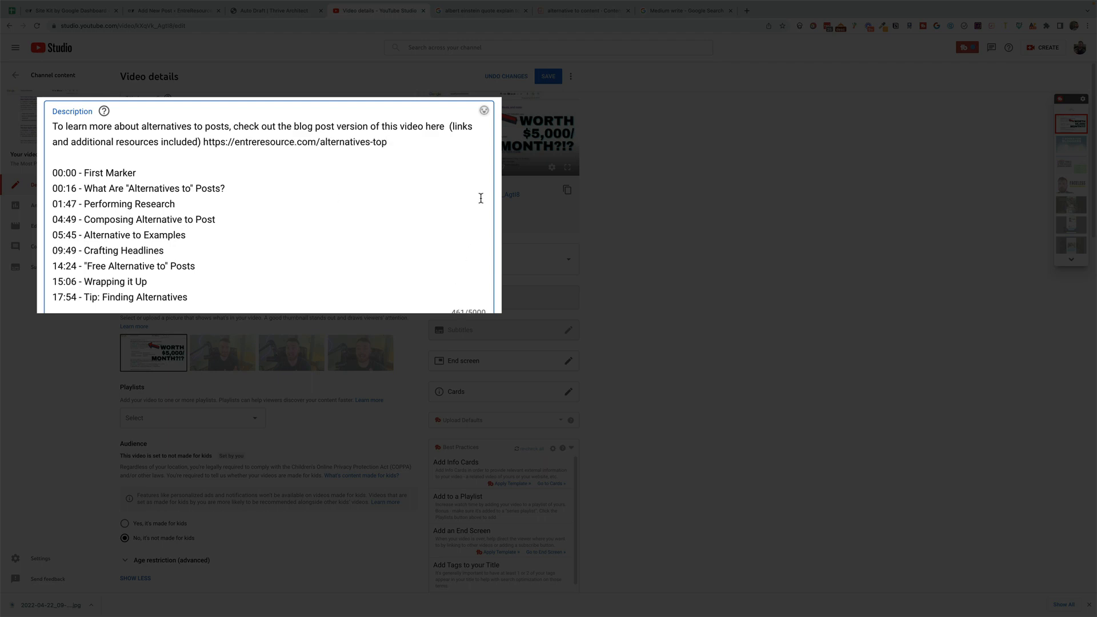
- Switch back to the WordPress editor of the new post
click(274, 11)
click(160, 10)
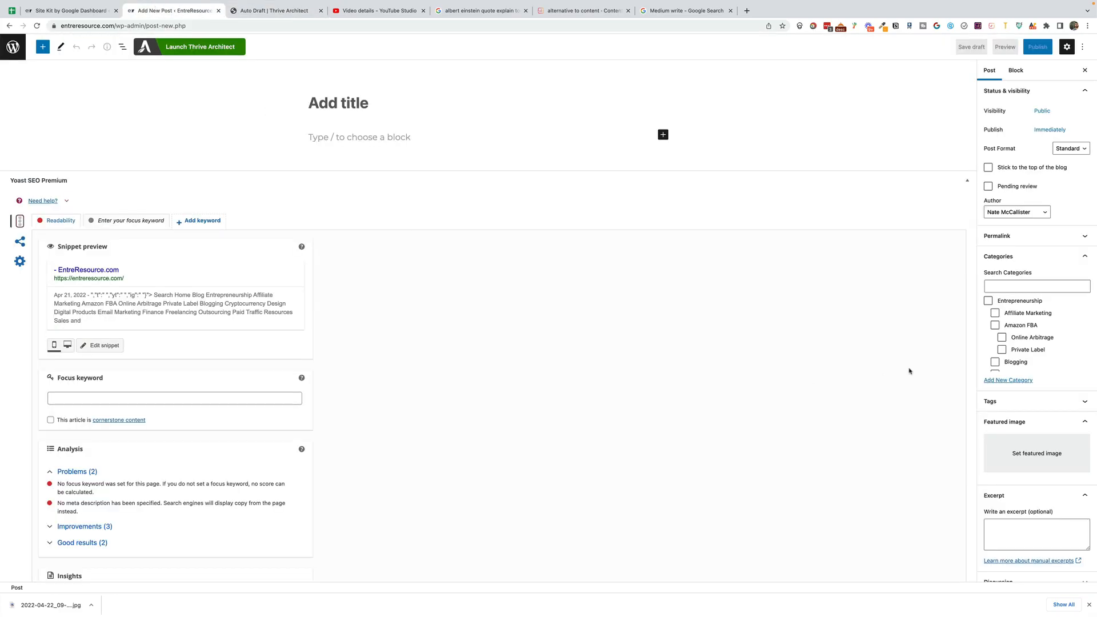